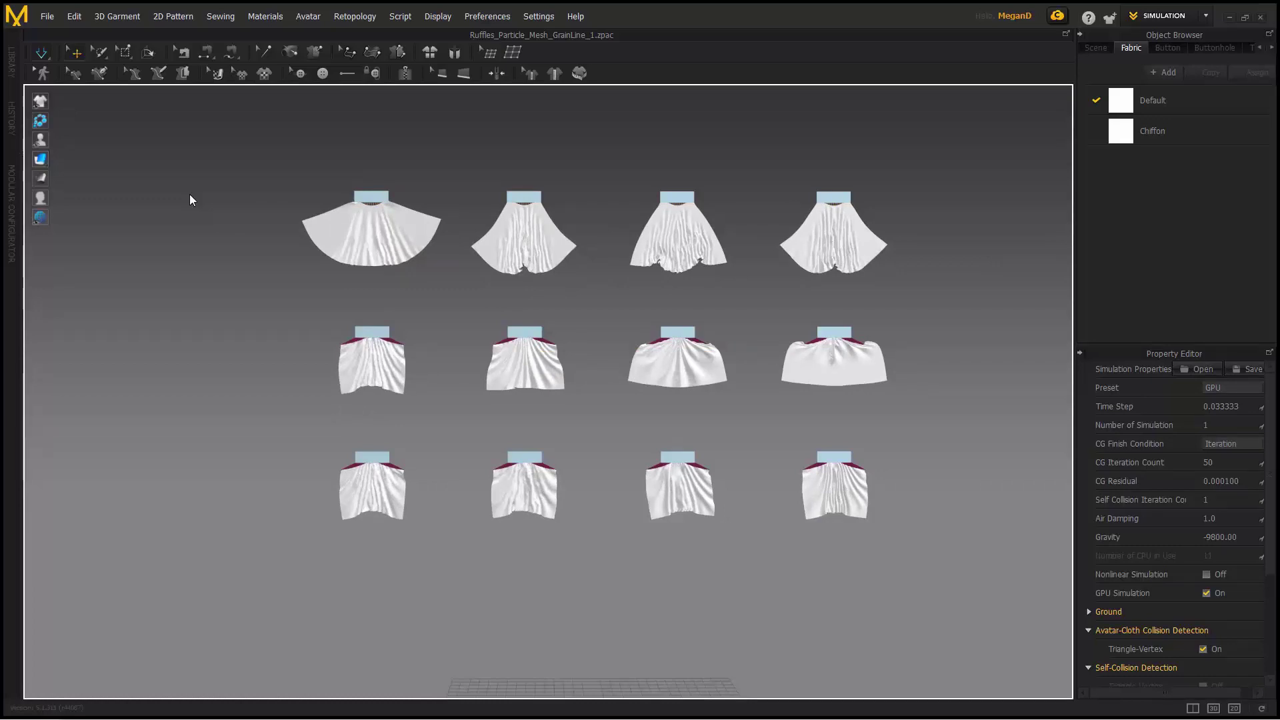
Simulate the twelve ruffle samples until the fabric hangs from its top bands, and stop the simulation.
key("space")
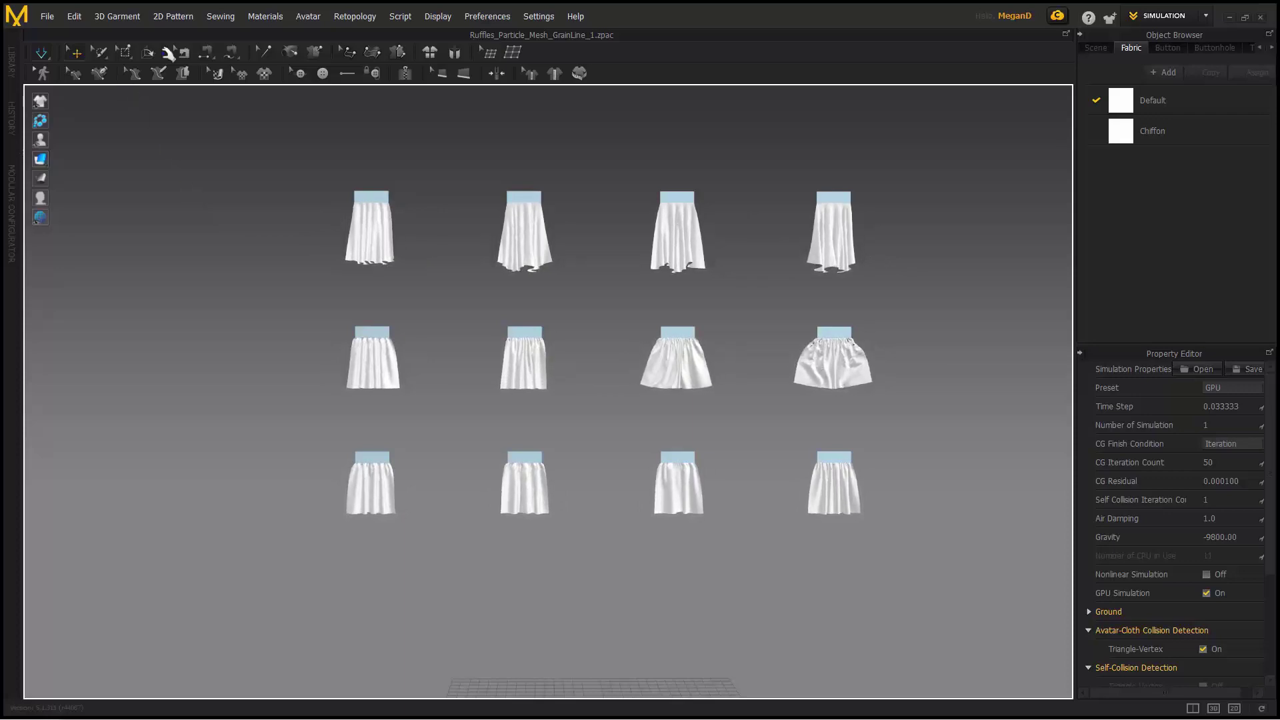
left_click(41, 52)
scroll(720, 390, "up", 2)
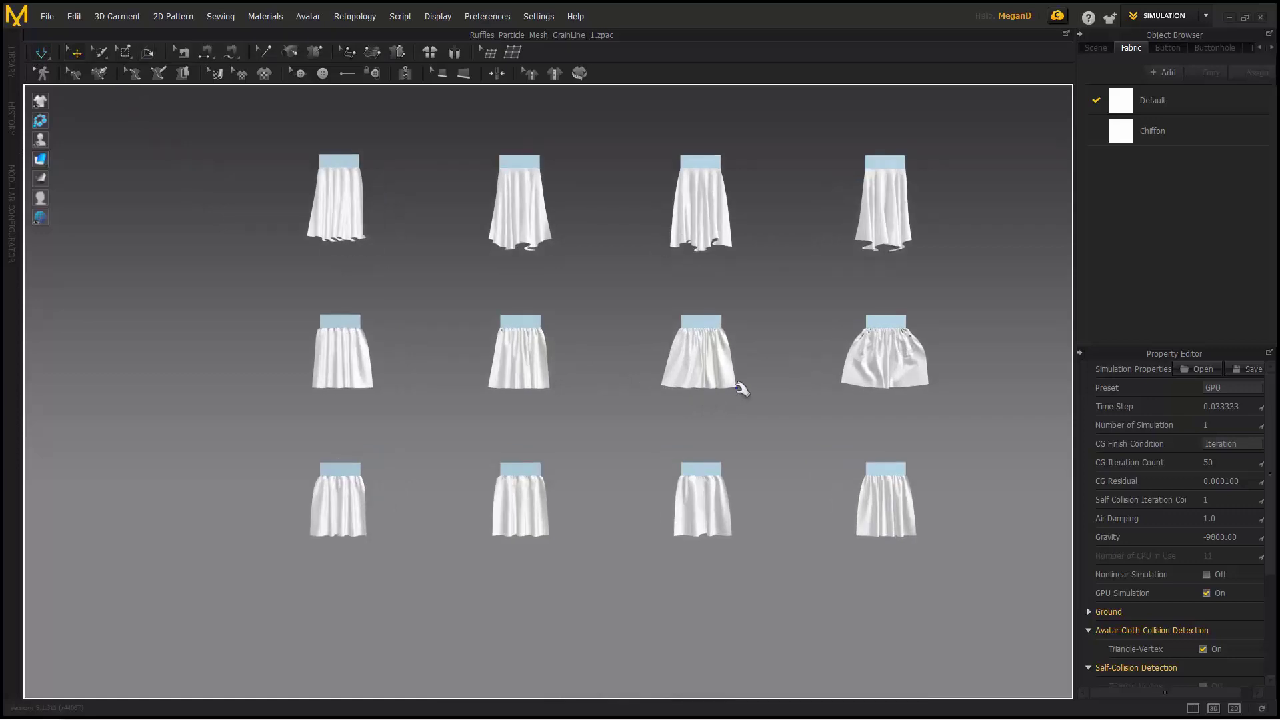
middle_click_drag(741, 386, 689, 423)
scroll(693, 424, "up", 1)
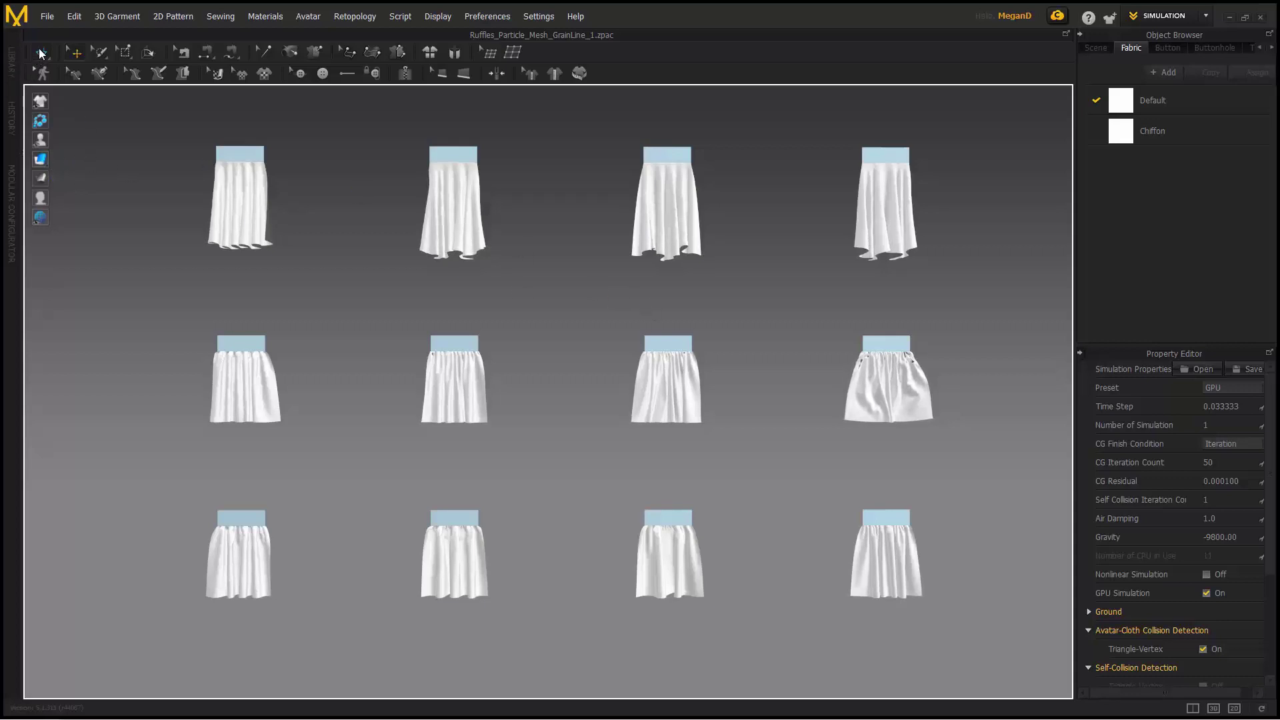
left_click(41, 53)
left_click(52, 71)
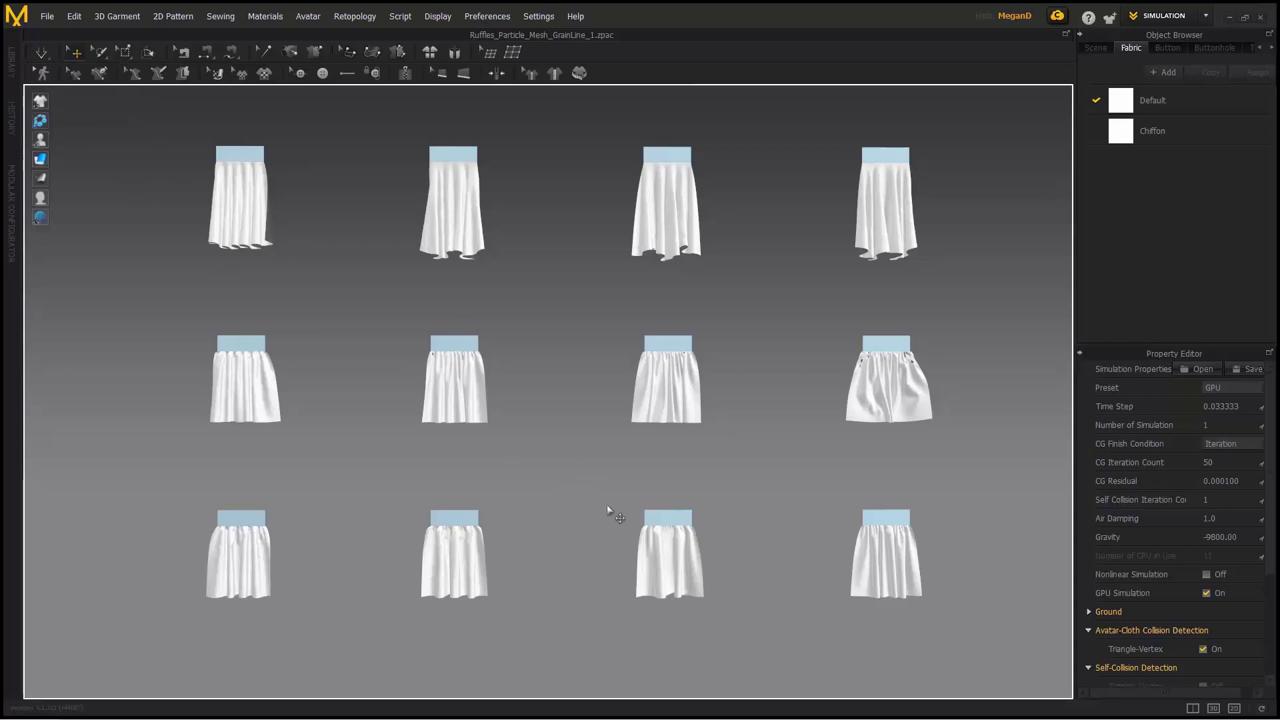
Collapse the Object Browser and Property Editor to give the 3D garment view the full width.
middle_click_drag(543, 616, 537, 565)
right_click_drag(531, 537, 524, 488)
left_click(537, 513)
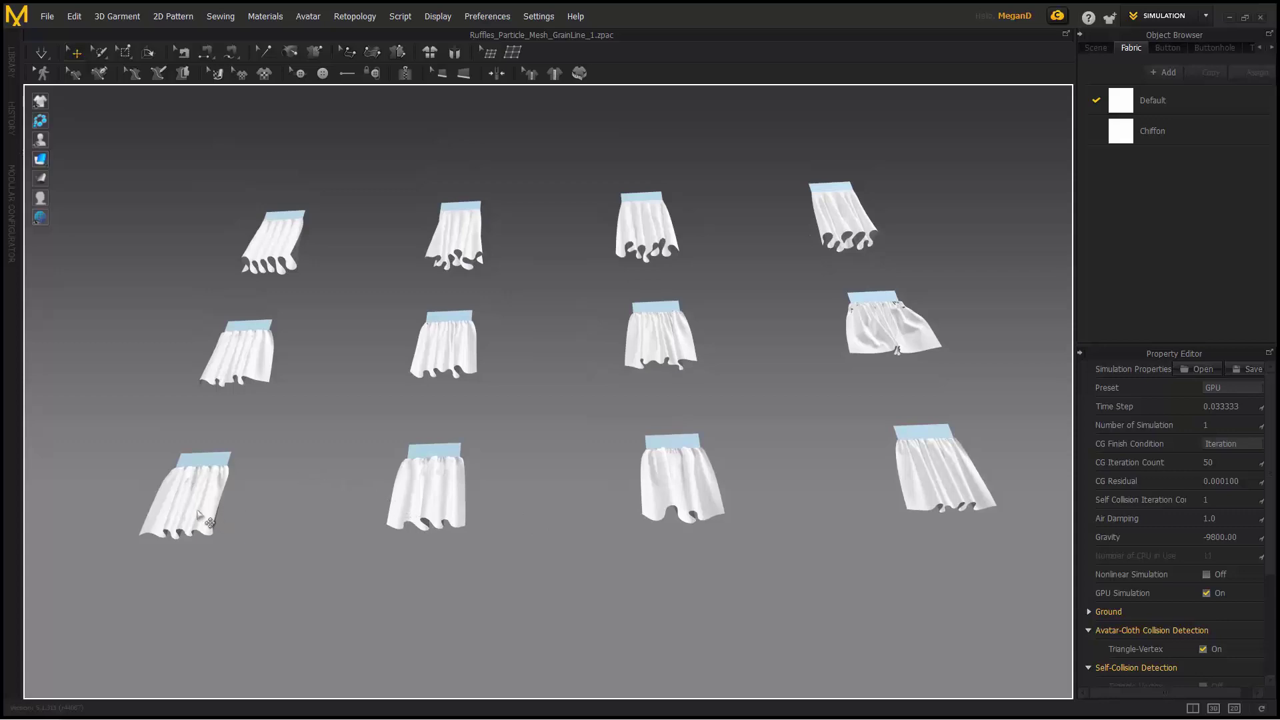
scroll(227, 497, "up", 5)
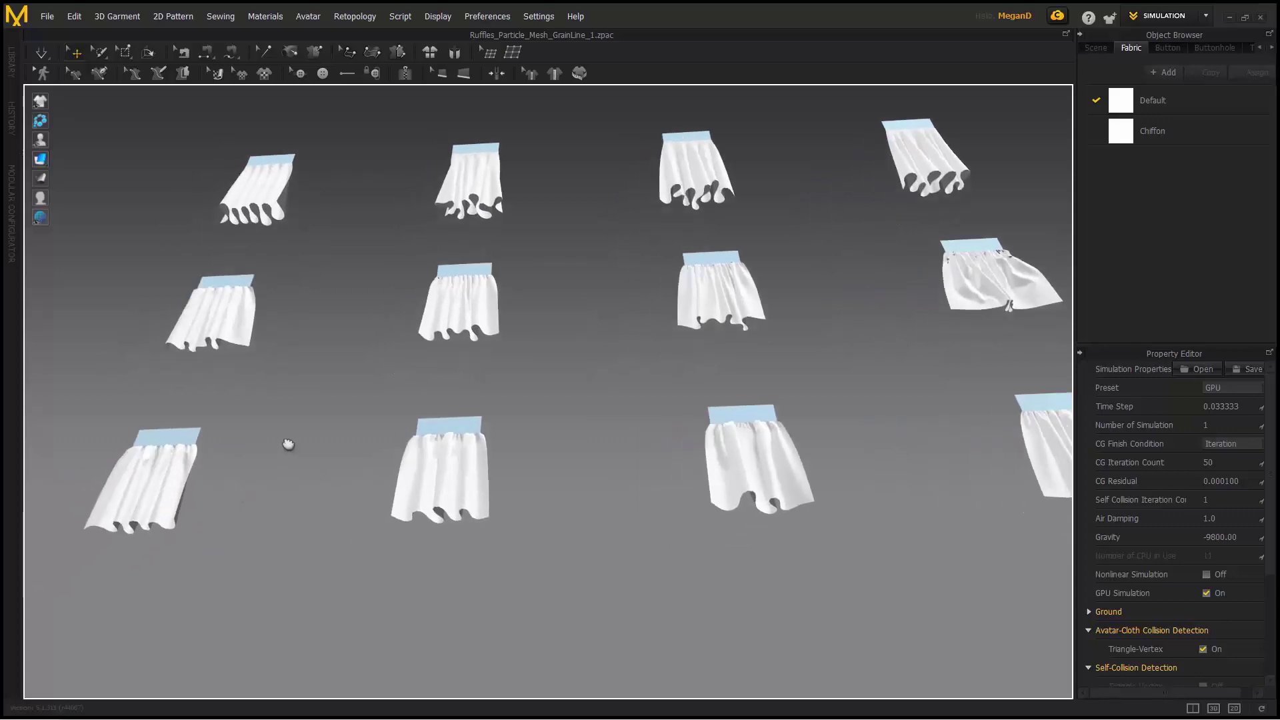
left_click(1080, 34)
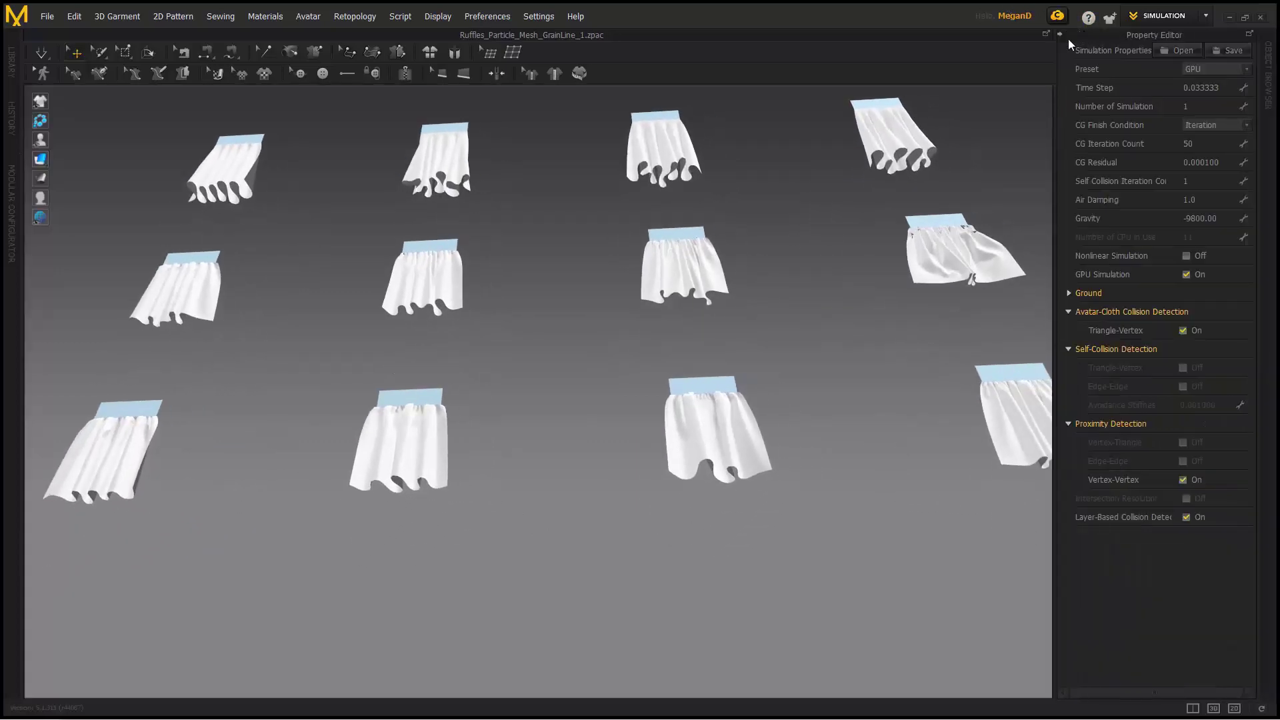
left_click(1060, 35)
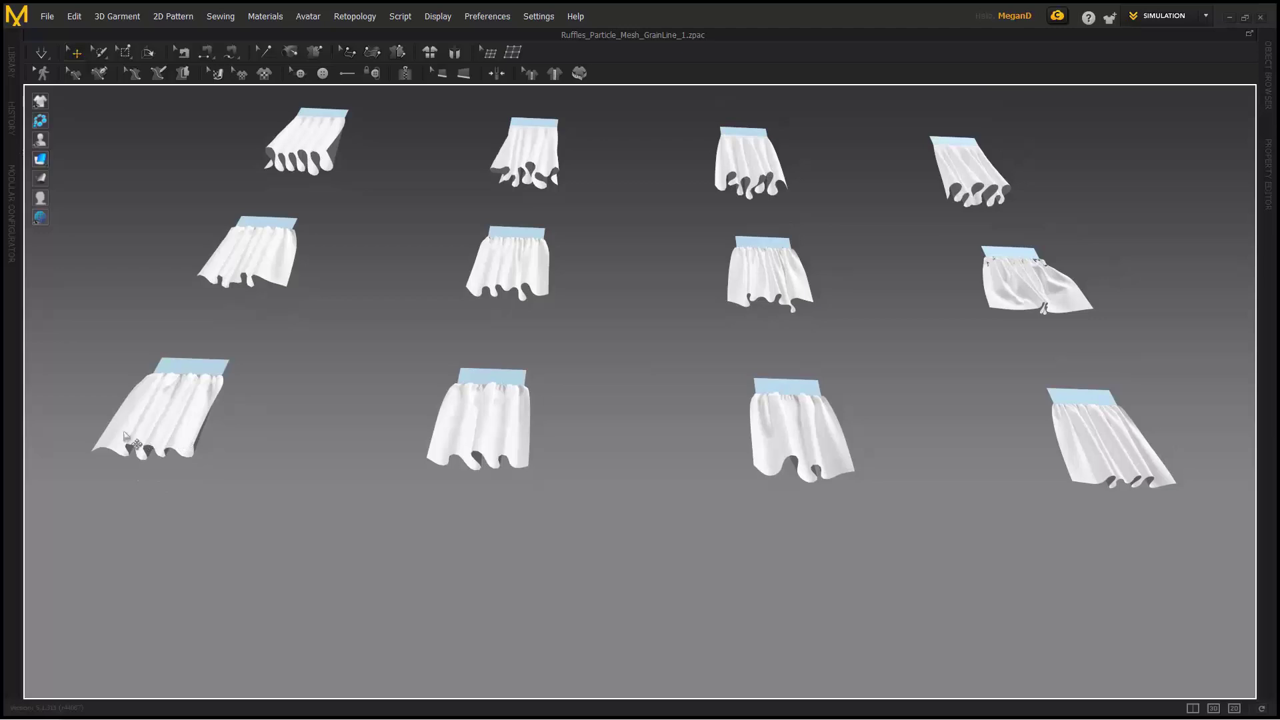
Examine the gathers and folds of the first ruffle sample in the front row at close range.
left_click(134, 412)
right_click_drag(133, 418, 134, 493)
scroll(98, 404, "up", 3)
middle_click_drag(98, 404, 537, 390)
scroll(408, 404, "up", 2)
middle_click_drag(409, 404, 574, 400)
scroll(554, 400, "up", 3)
left_click(410, 404)
right_click_drag(411, 404, 397, 449)
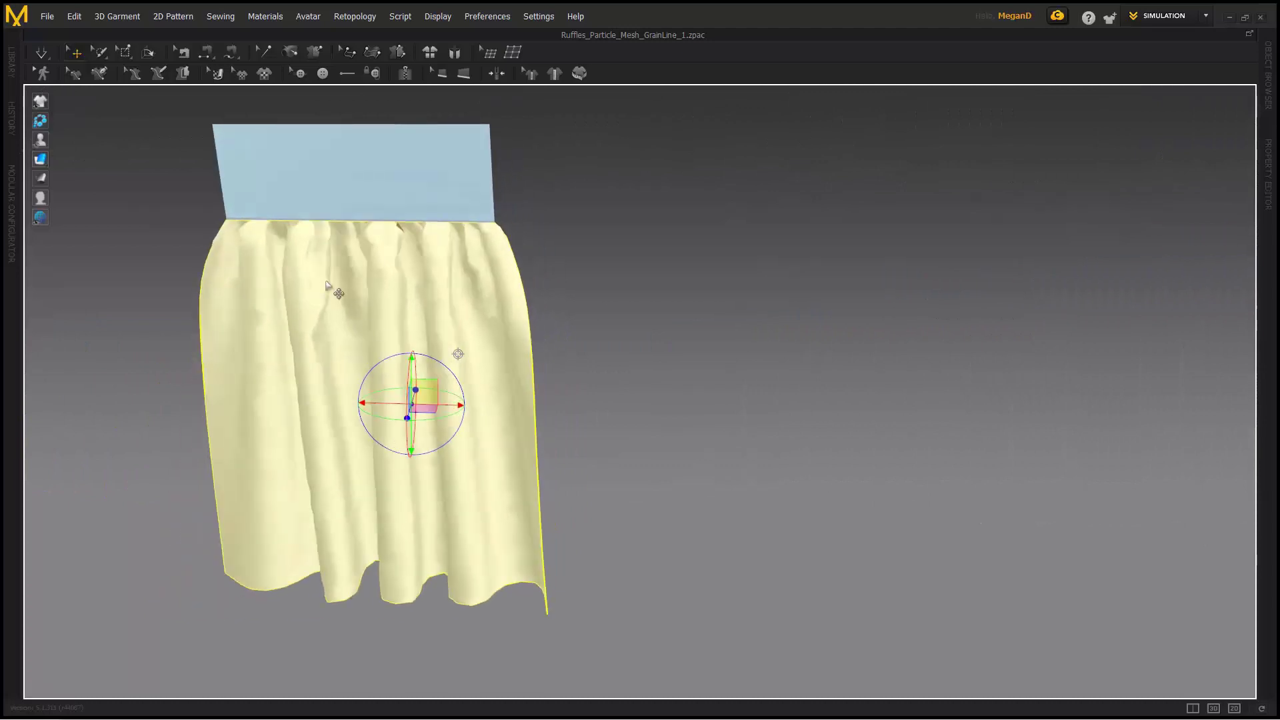
left_click(397, 294)
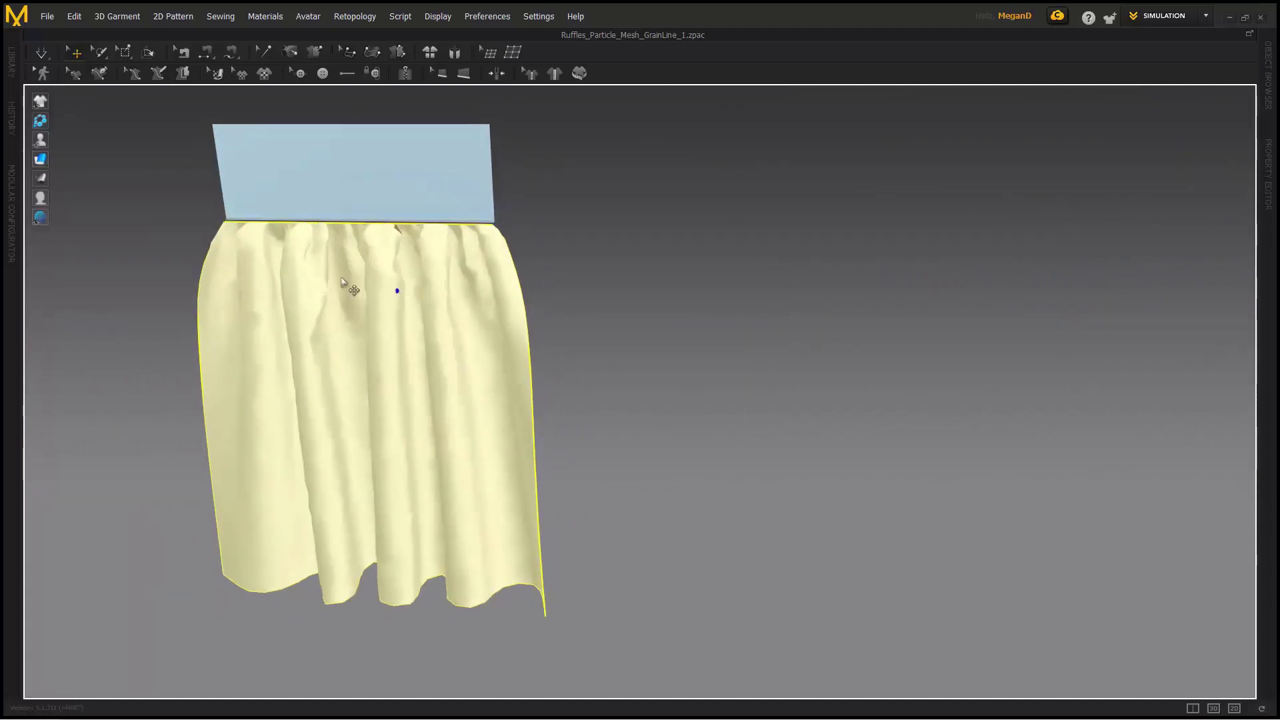
scroll(585, 376, "up", 2)
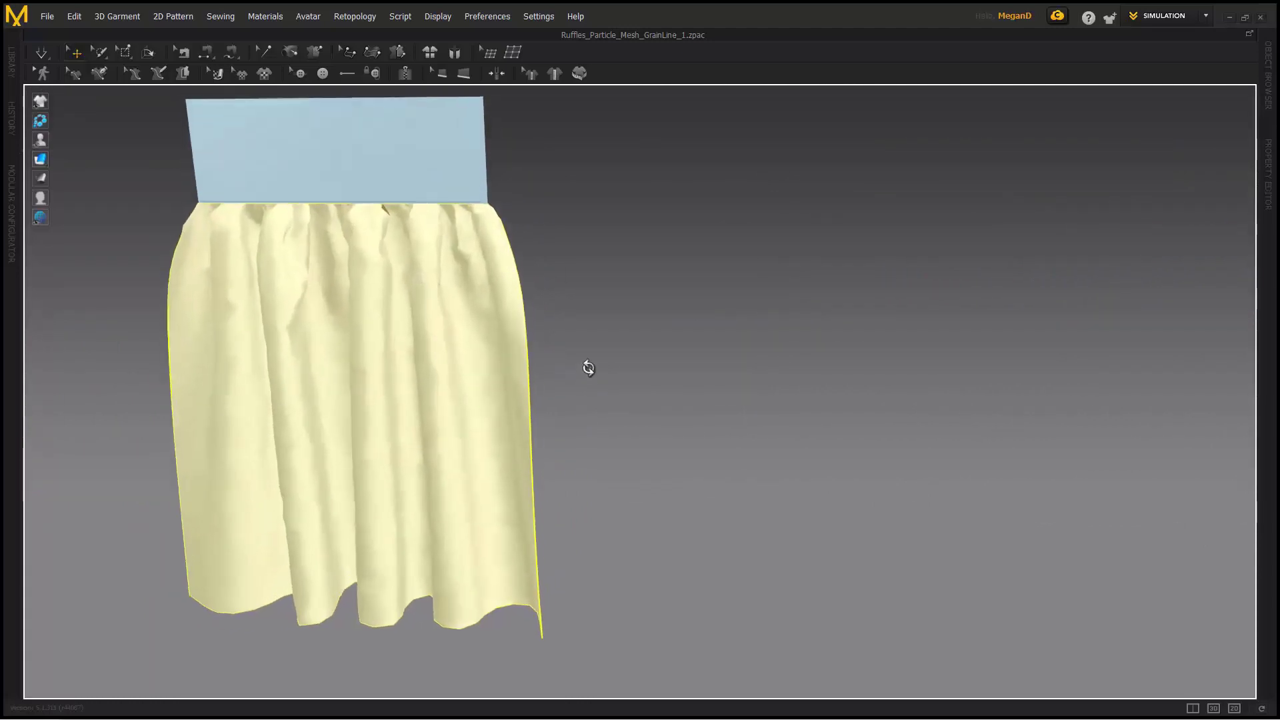
Examine the drape of the second and third ruffle samples in the front row.
scroll(653, 390, "down", 4)
middle_click_drag(654, 390, 253, 289)
middle_click_drag(537, 309, 262, 357)
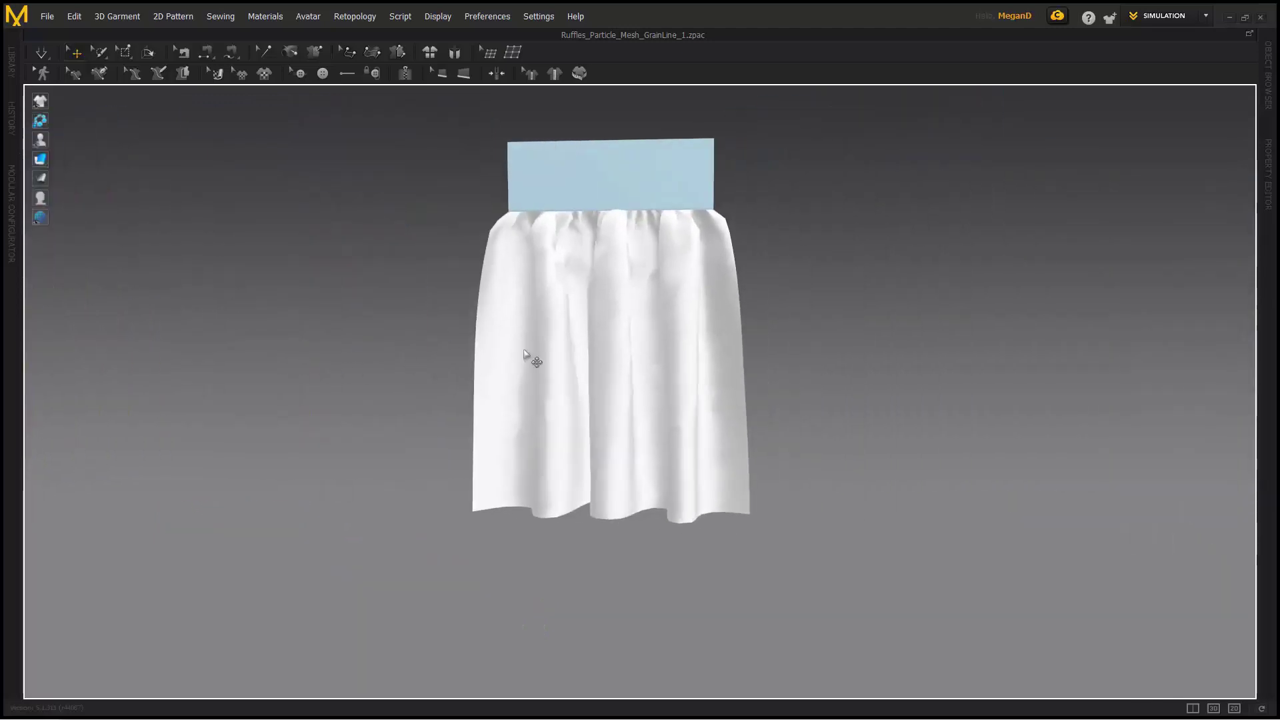
middle_click_drag(538, 359, 557, 403)
right_click_drag(558, 403, 620, 407)
left_click(586, 390)
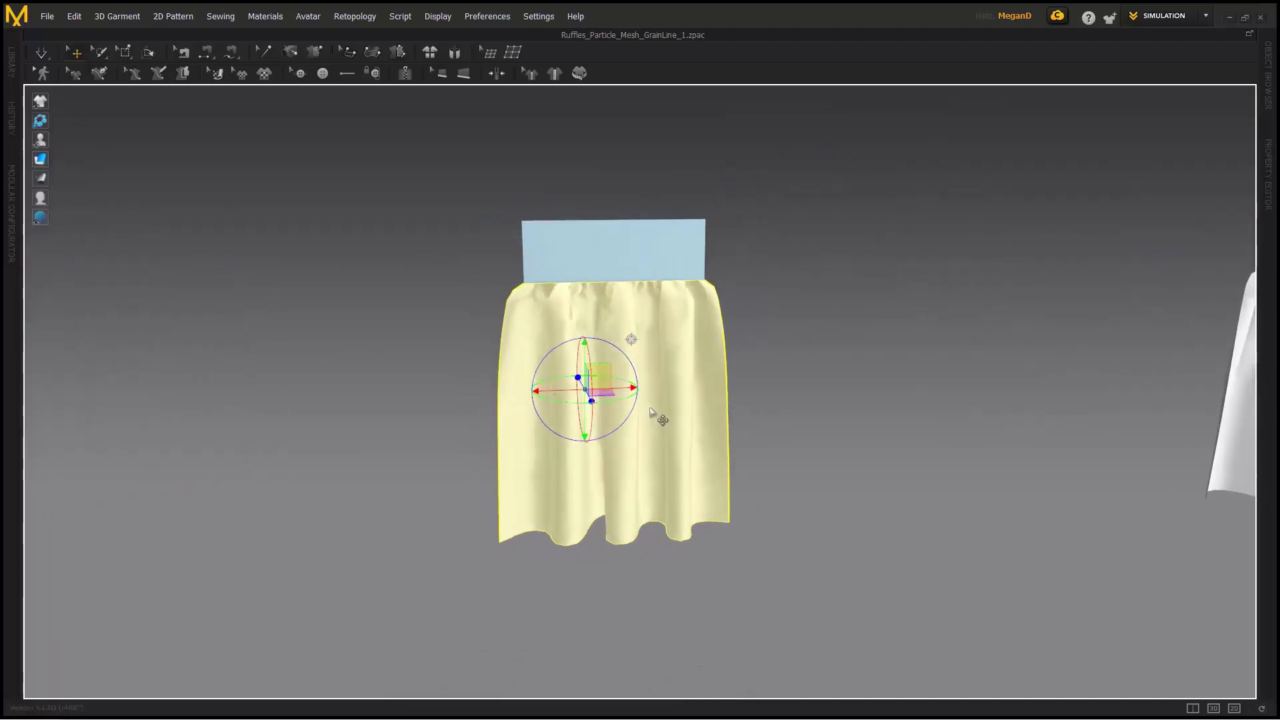
right_click_drag(826, 368, 615, 318)
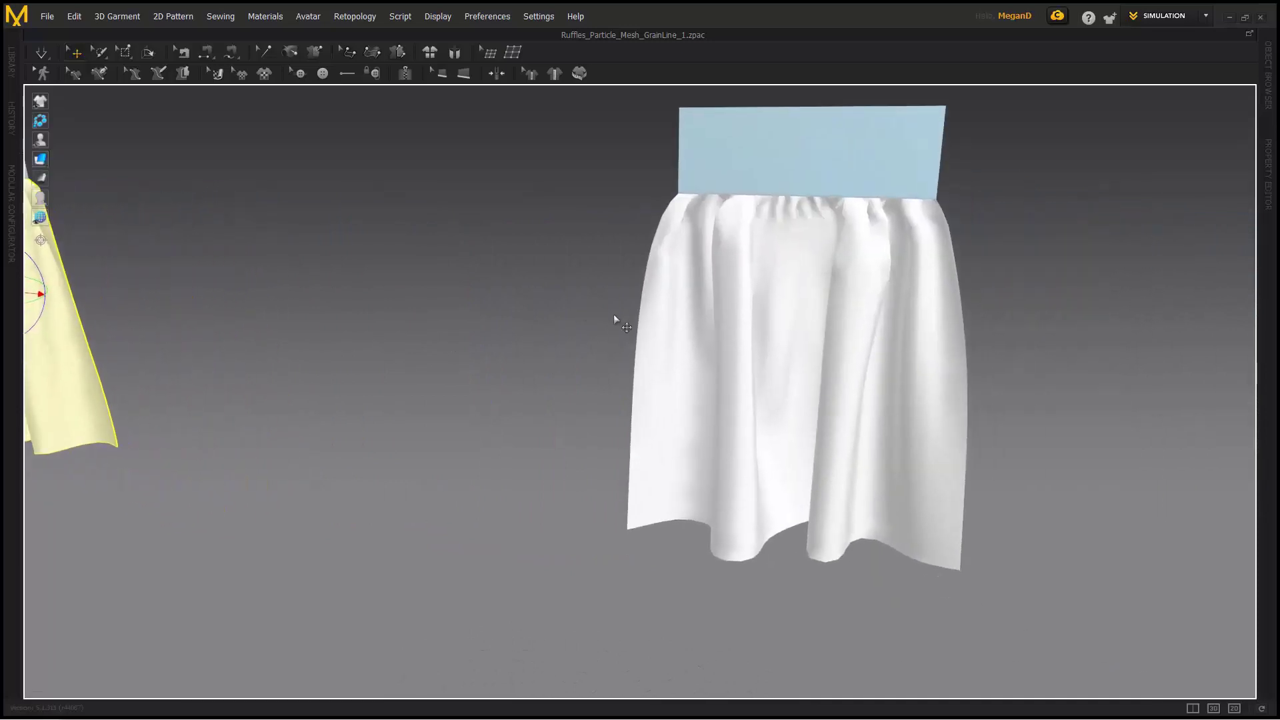
right_click_drag(799, 363, 695, 349)
scroll(690, 384, "down", 2)
Examine the gathers and hem of the fourth ruffle sample in the front row from several angles.
mouse_move(692, 393)
middle_mouse_down()
mouse_move(679, 430)
mouse_move(804, 448)
mouse_move(682, 444)
mouse_move(435, 389)
middle_mouse_up()
middle_click_drag(740, 398, 466, 428)
mouse_move(737, 388)
middle_mouse_down()
mouse_move(666, 412)
mouse_move(651, 383)
middle_mouse_up()
scroll(668, 408, "up", 2)
right_click_drag(651, 383, 665, 399)
scroll(669, 399, "down", 1)
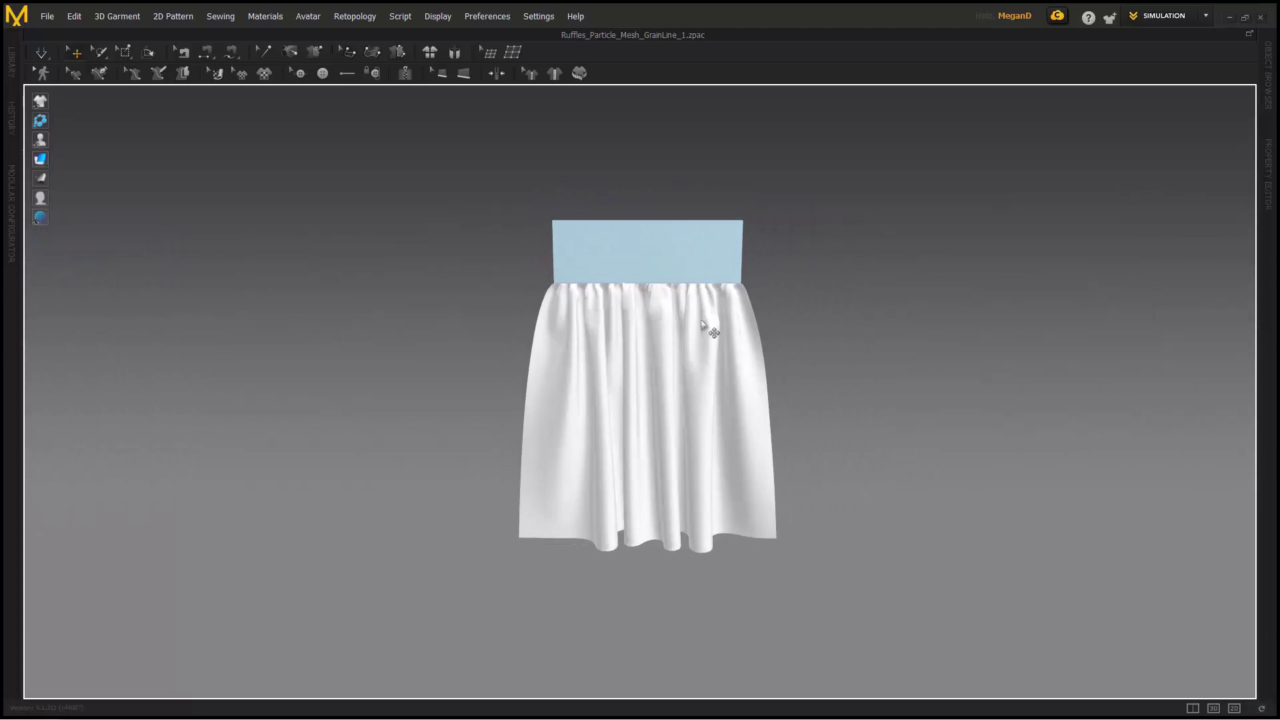
scroll(651, 329, "up", 3)
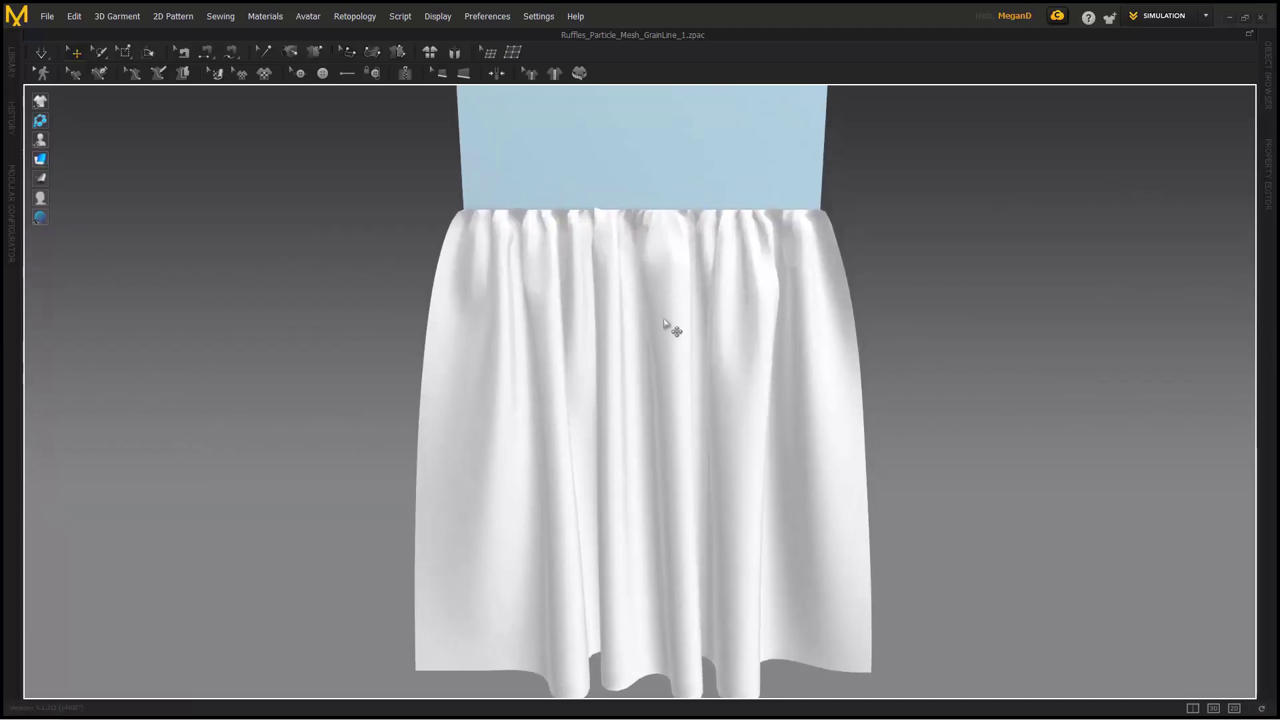
scroll(667, 307, "down", 5)
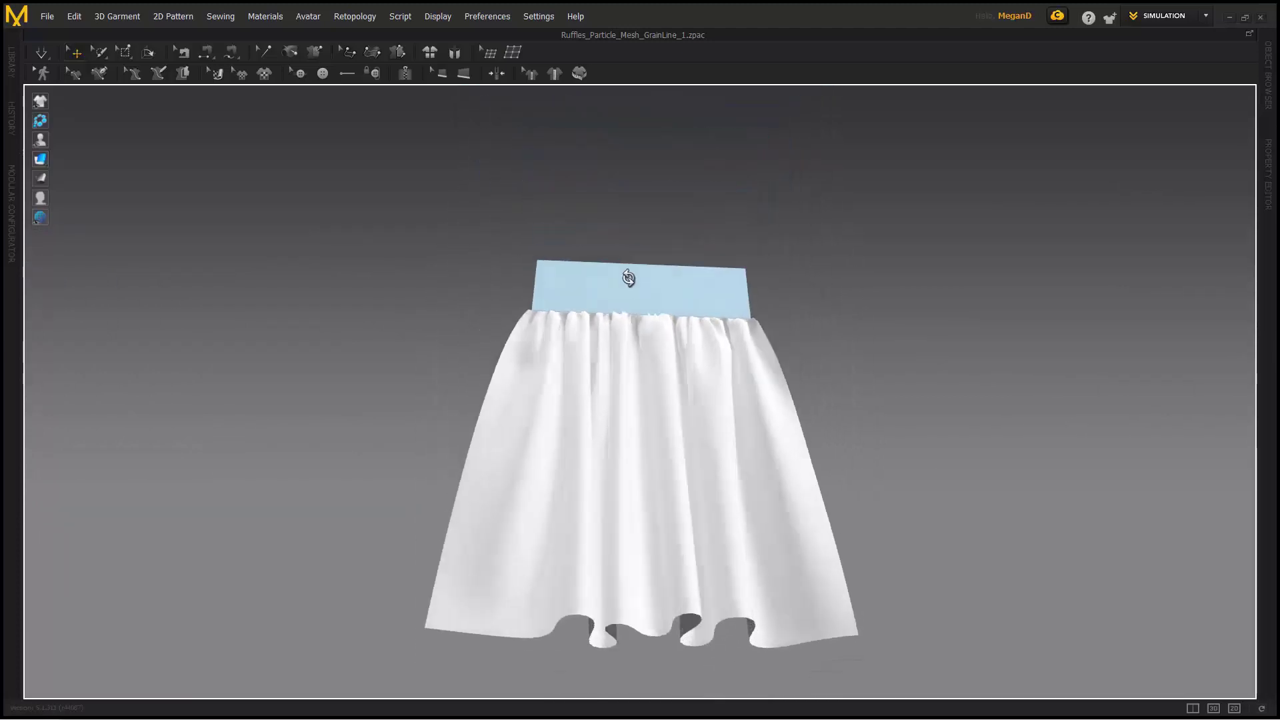
right_click_drag(622, 377, 624, 364)
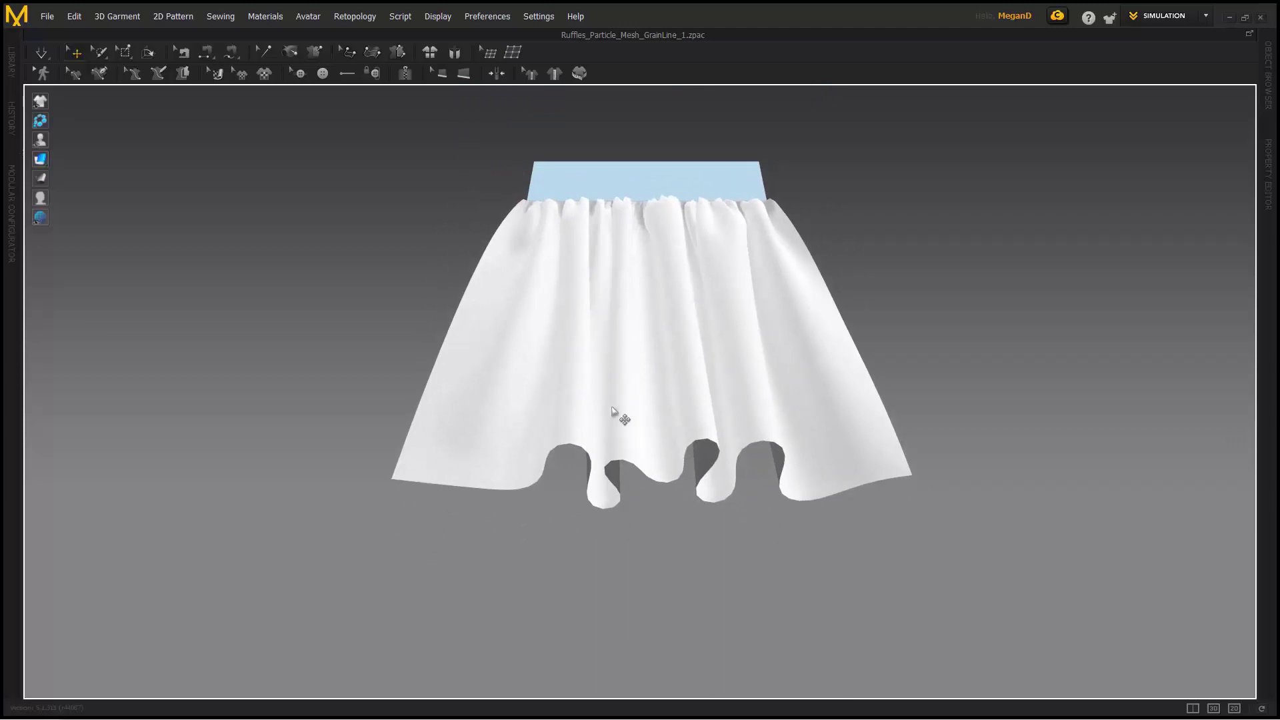
Return to an overview of the front-row ruffle samples for comparison and clear the pattern selection.
scroll(610, 440, "down", 2)
middle_click_drag(610, 440, 797, 400)
scroll(687, 400, "down", 2)
middle_click_drag(571, 402, 780, 412)
scroll(637, 398, "down", 1)
scroll(776, 406, "down", 3)
scroll(733, 403, "up", 2)
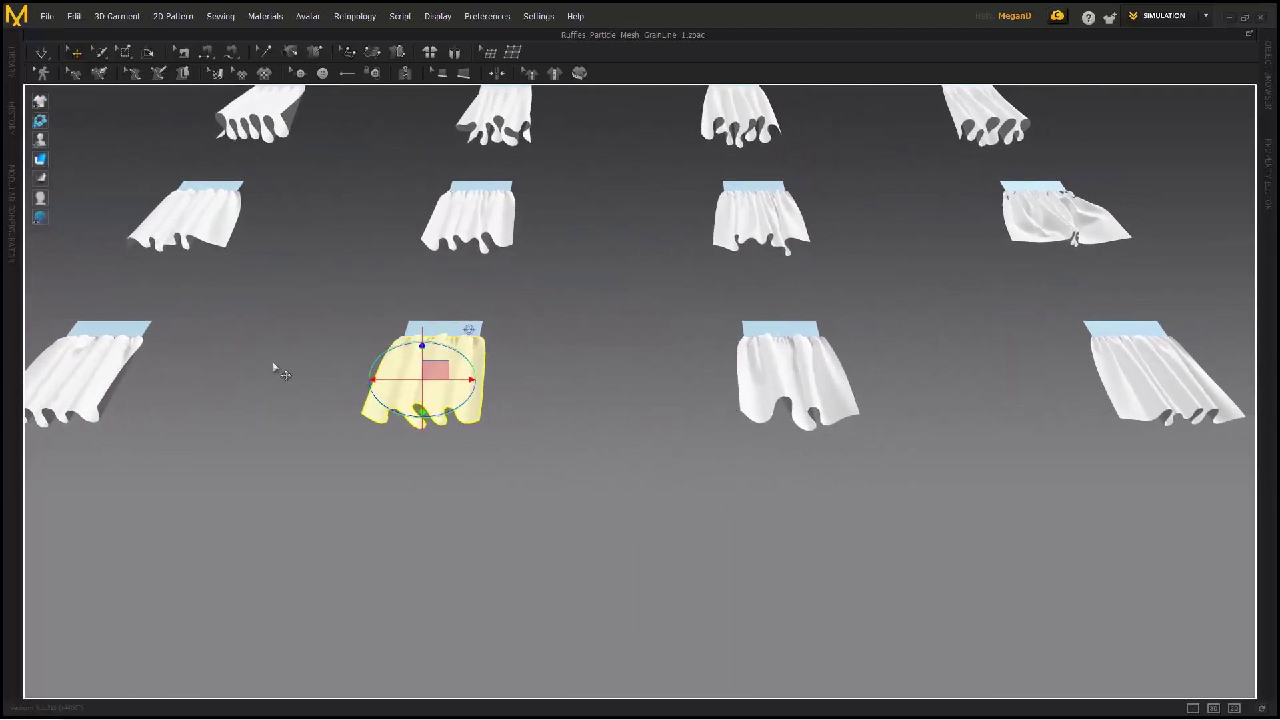
left_click(218, 401)
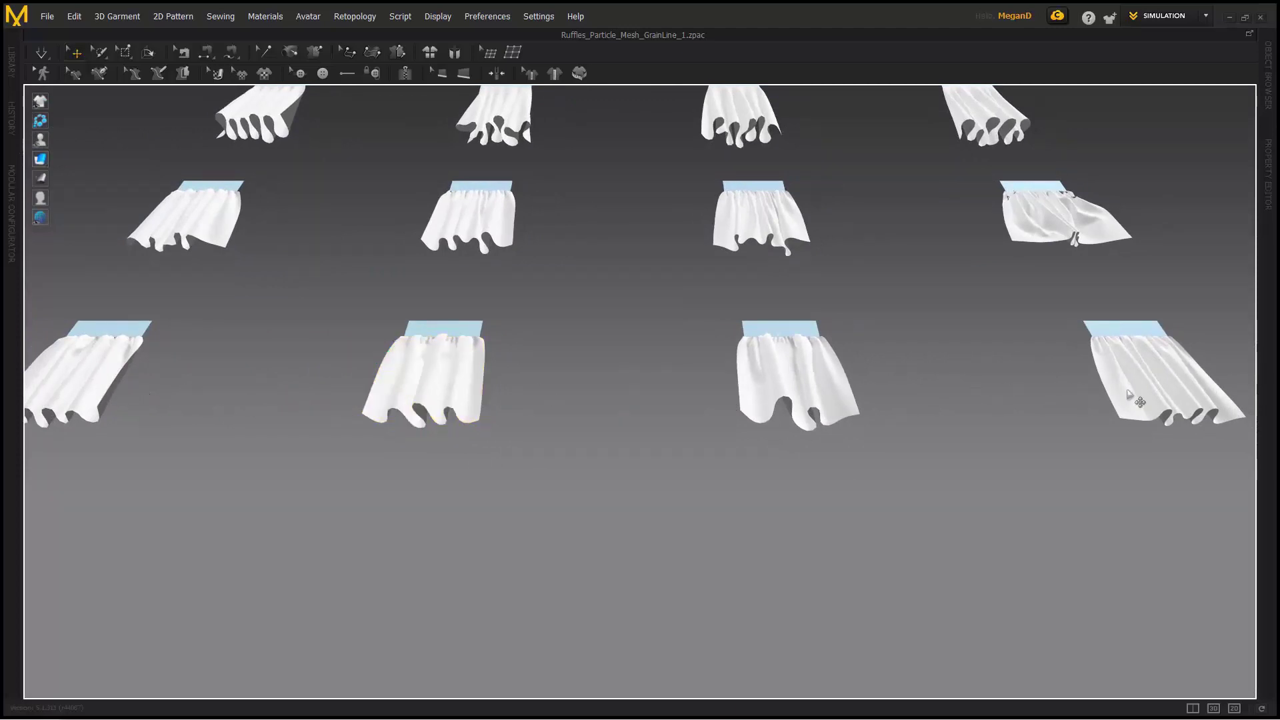
Switch the garment display from textured surface to mesh with the first front-row sample in view.
right_click_drag(141, 306, 325, 293)
left_click(220, 301)
mouse_move(41, 159)
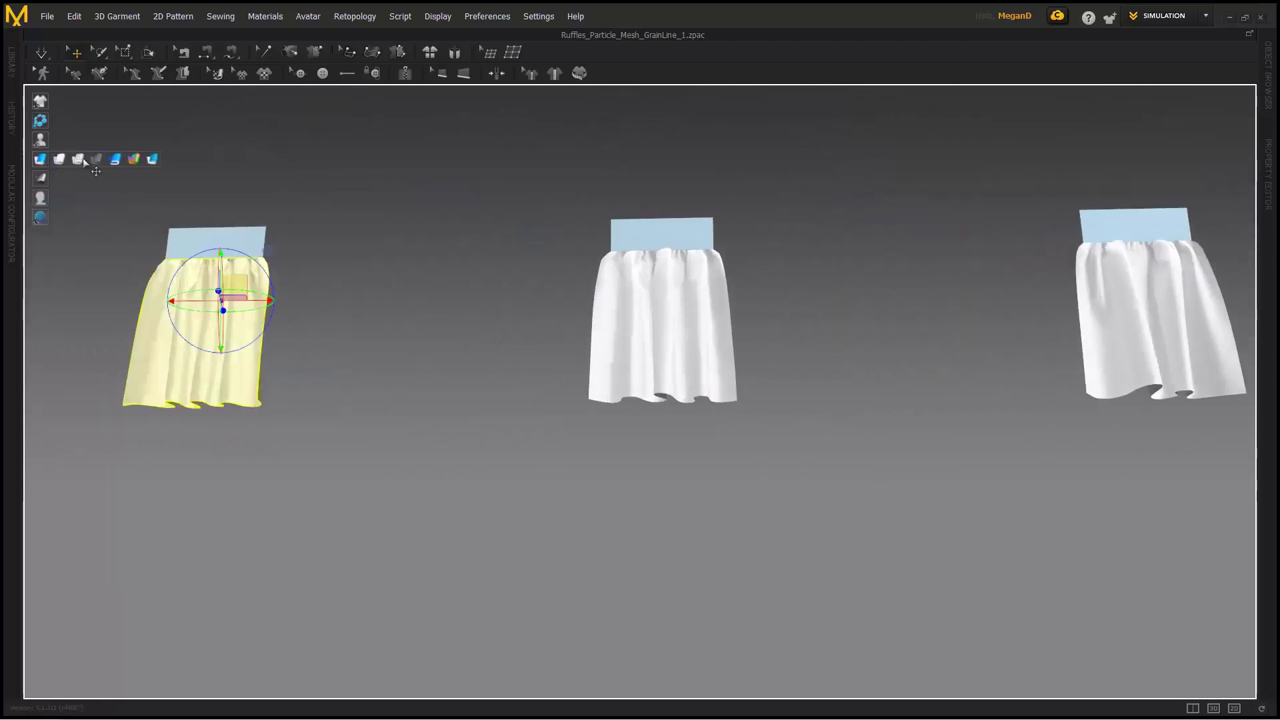
key("alt+5")
Examine the triangular mesh of the first ruffle sample in the front row.
middle_click_drag(215, 286, 404, 321)
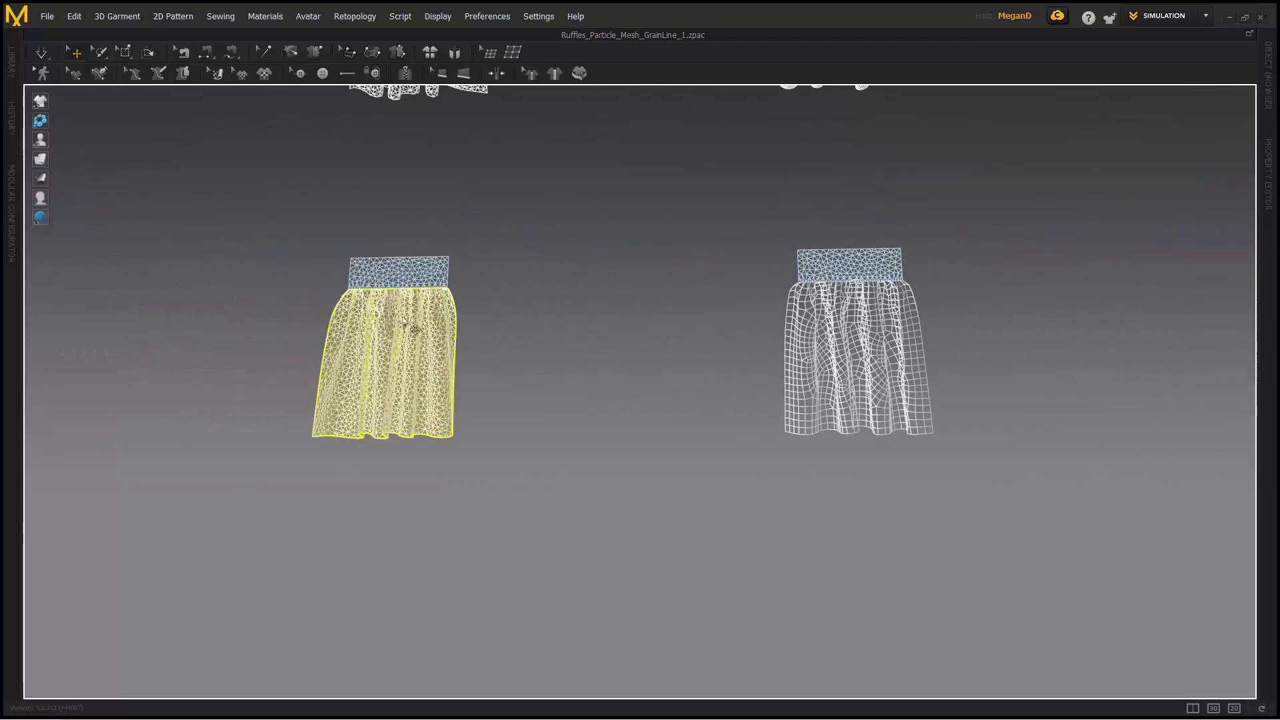
right_click_drag(404, 322, 420, 355)
scroll(400, 346, "up", 3)
middle_click_drag(385, 340, 444, 328)
left_click(587, 304)
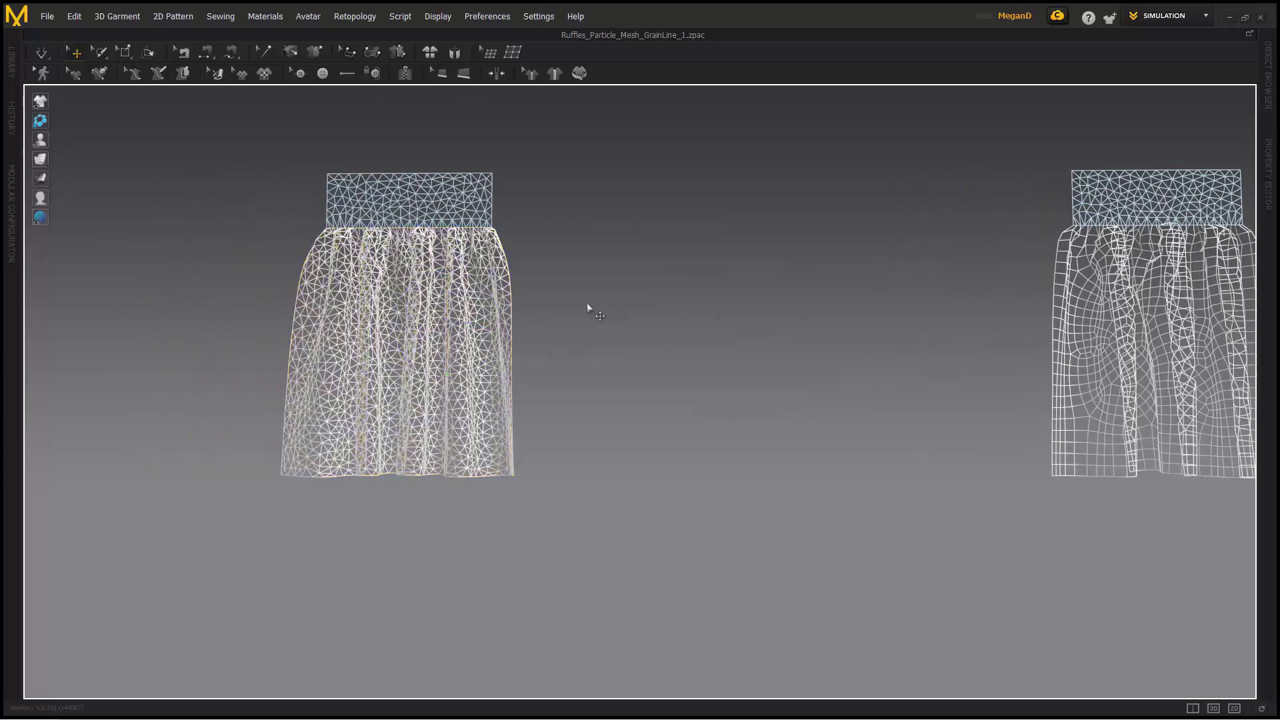
scroll(372, 318, "up", 2)
middle_click_drag(368, 300, 482, 337)
left_click(482, 336)
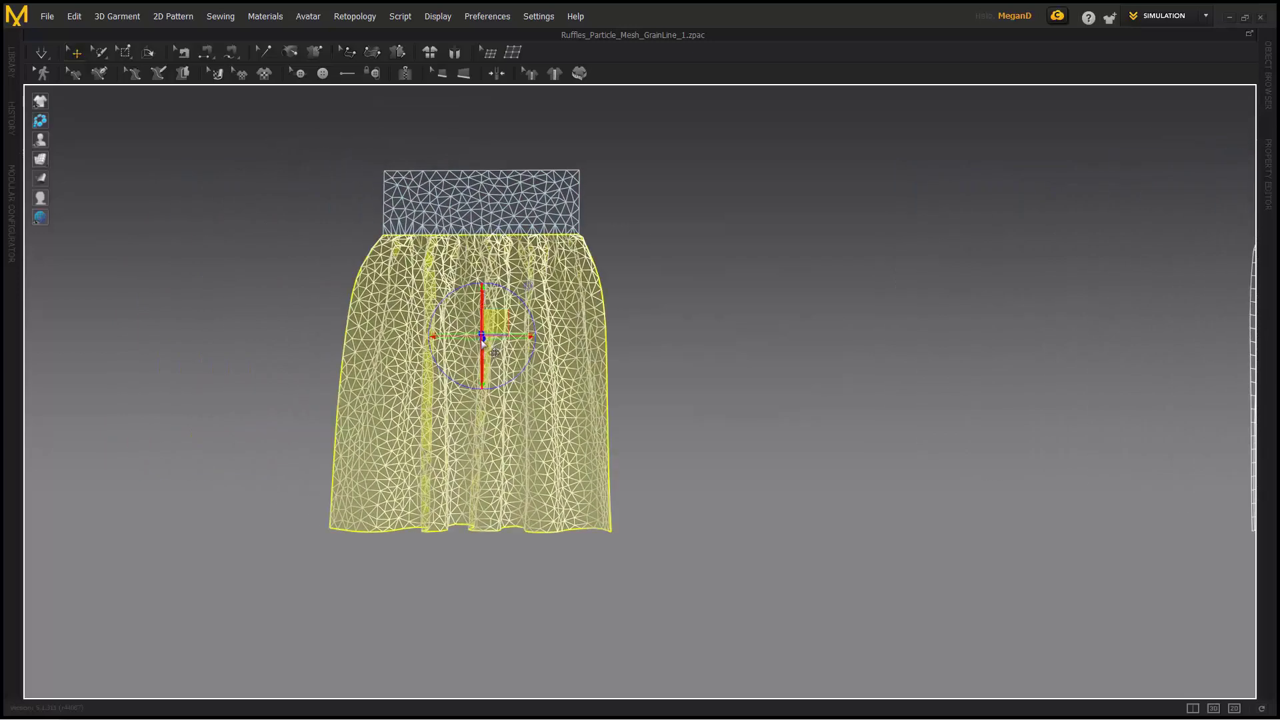
left_click(680, 348)
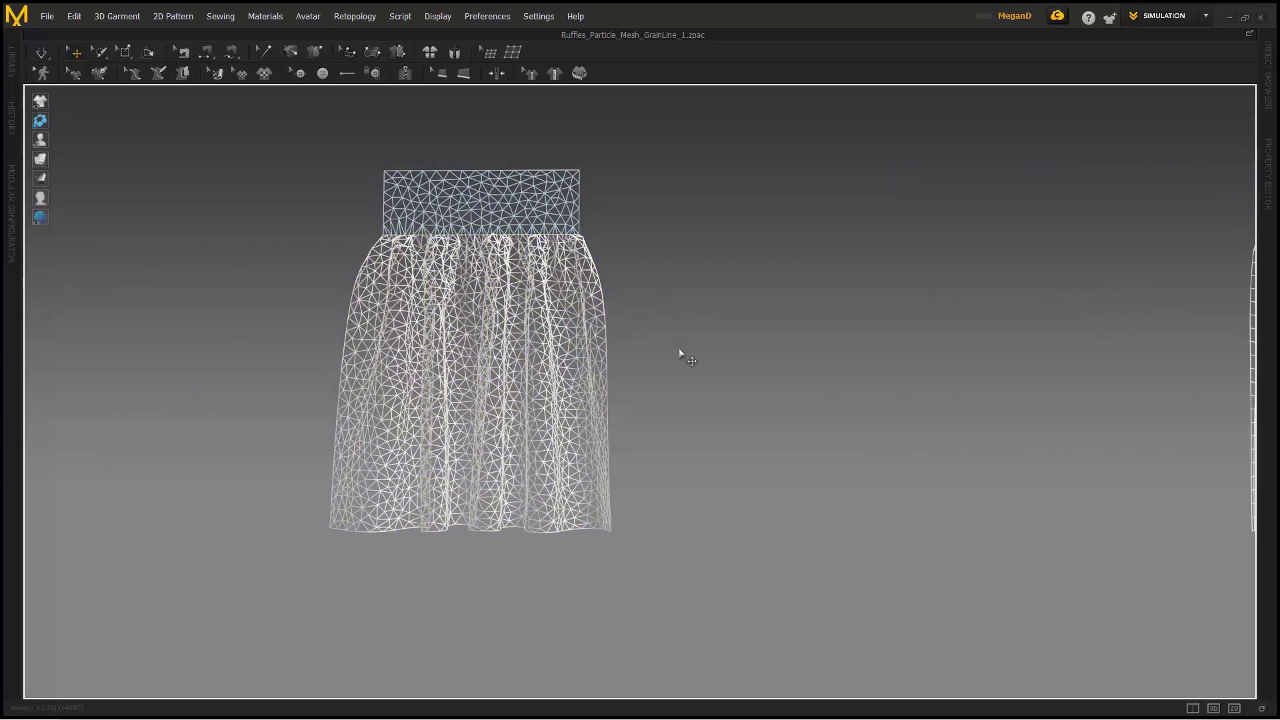
Examine the second front-row sample's mesh and look up the Quadrangulate command for its ruffle pattern.
middle_click_drag(637, 347, 271, 349)
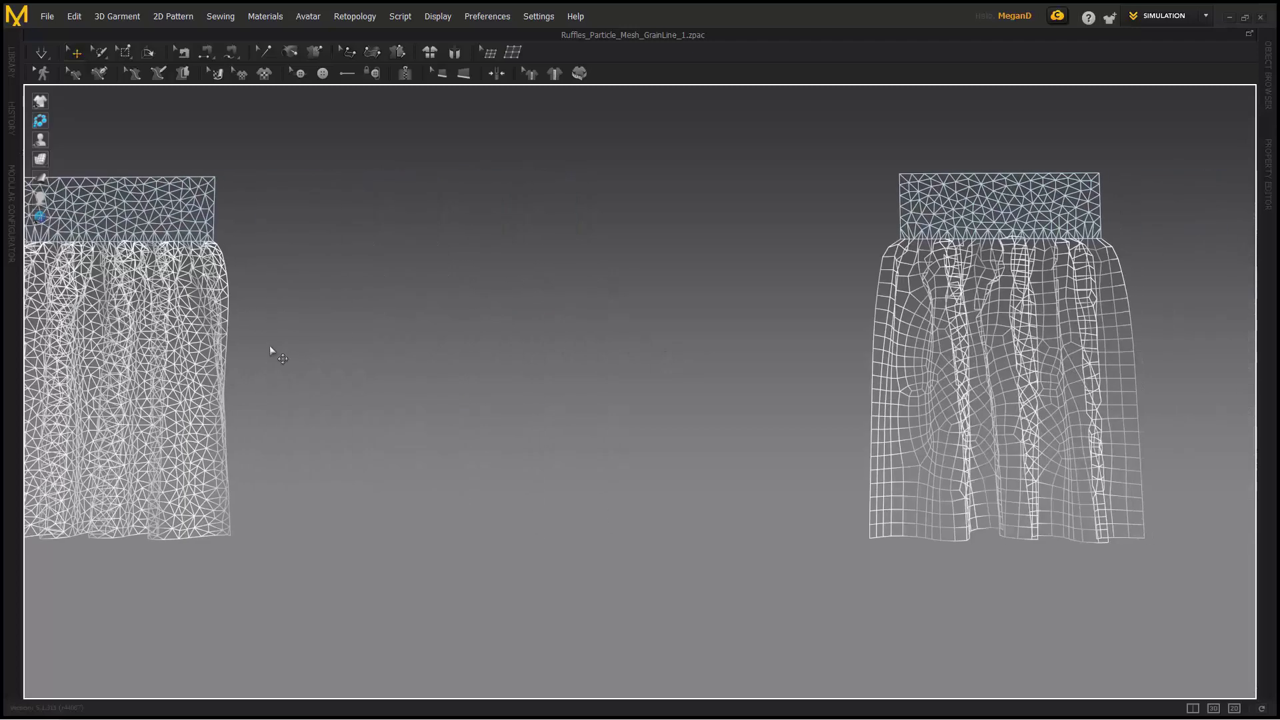
middle_click_drag(586, 345, 411, 330)
middle_click_drag(589, 337, 521, 346)
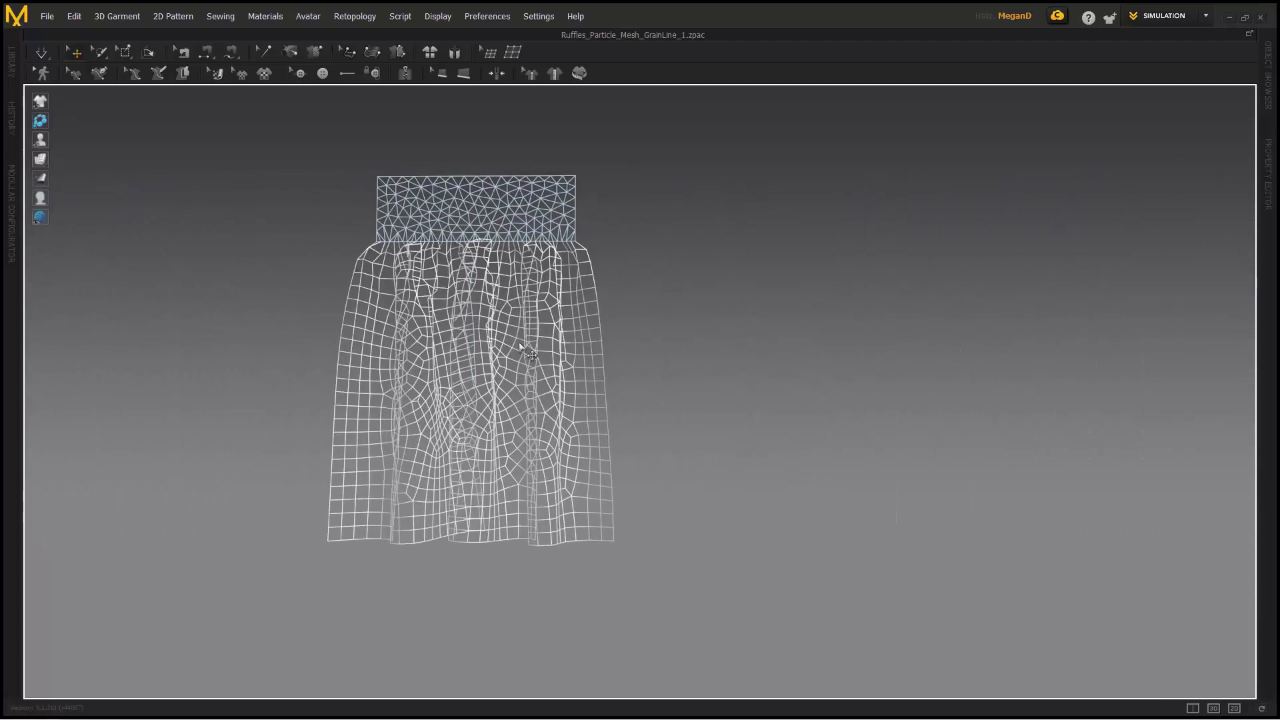
right_click(508, 352)
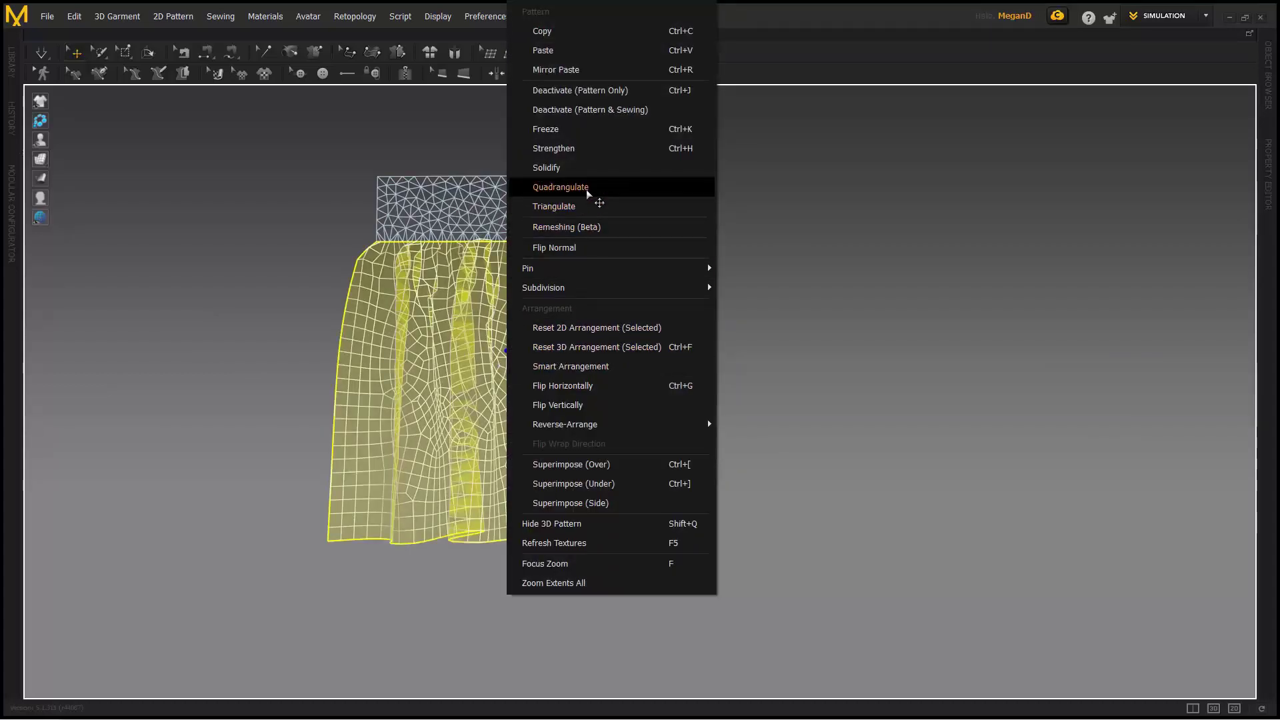
left_click(781, 221)
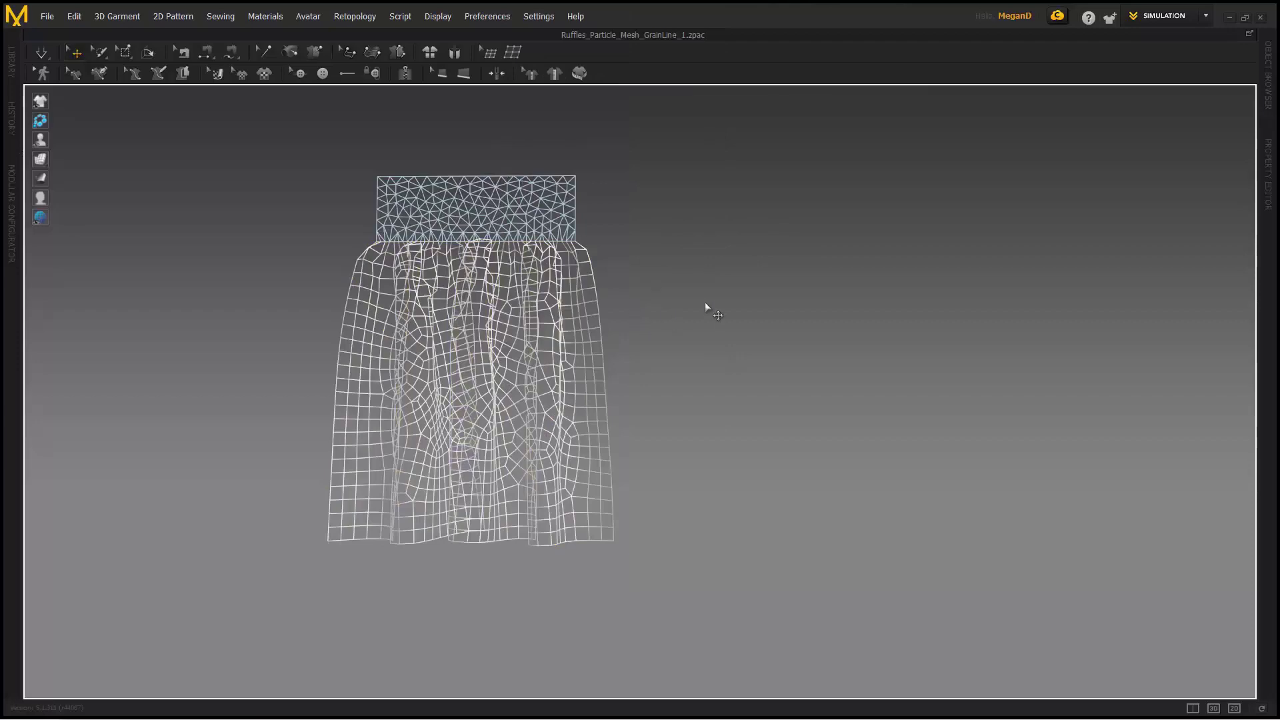
Examine the third front-row sample's mesh and look up the Remeshing (Beta) command for its ruffle pattern.
right_click_drag(734, 286, 585, 282)
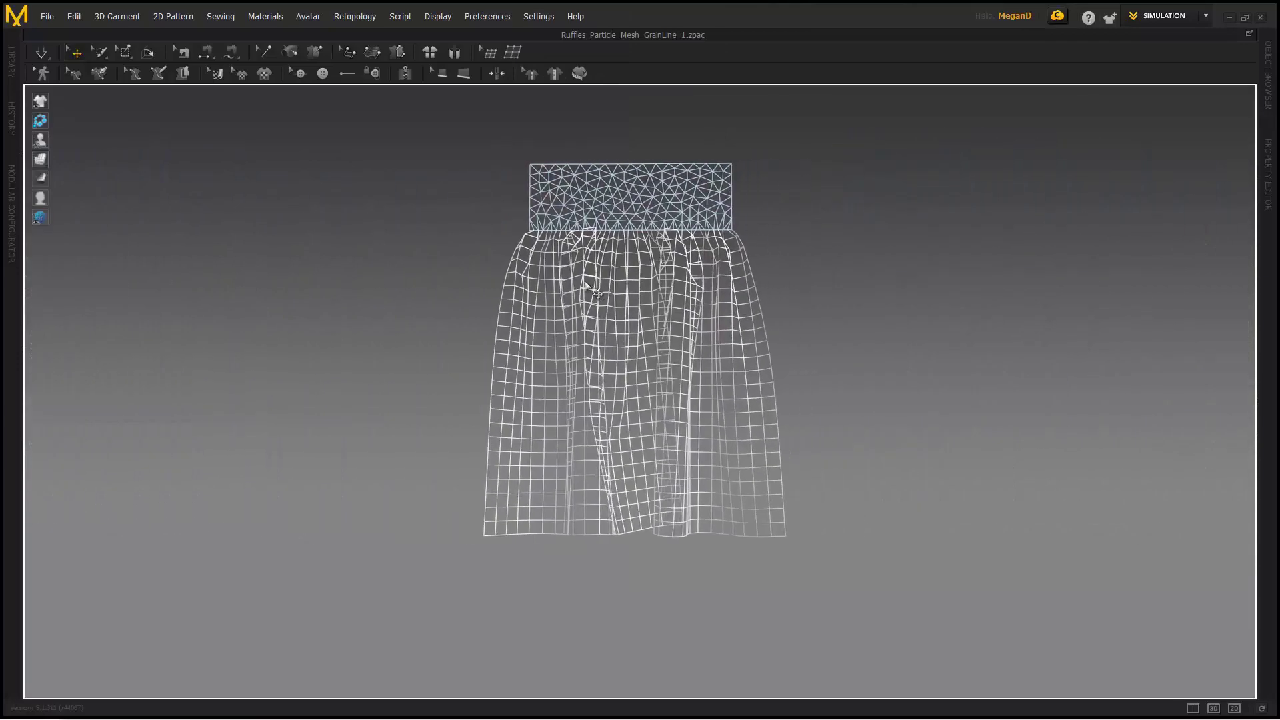
middle_click_drag(585, 282, 514, 277)
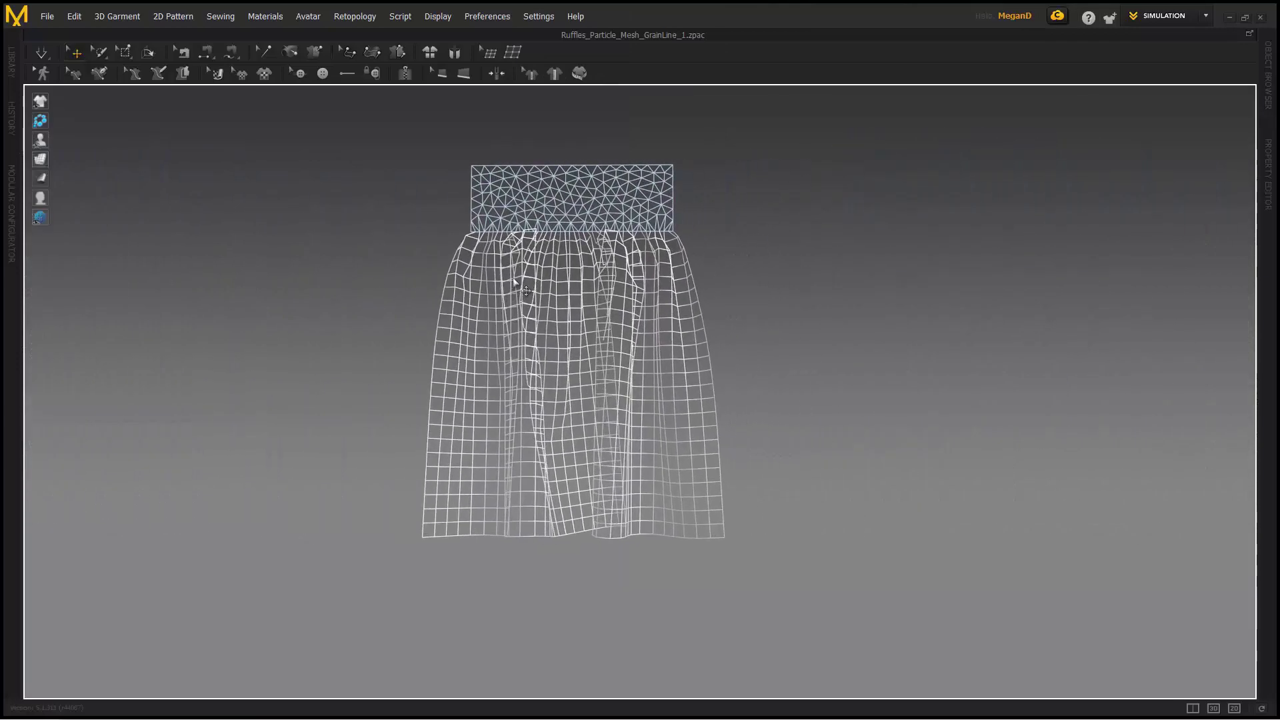
right_click(551, 326)
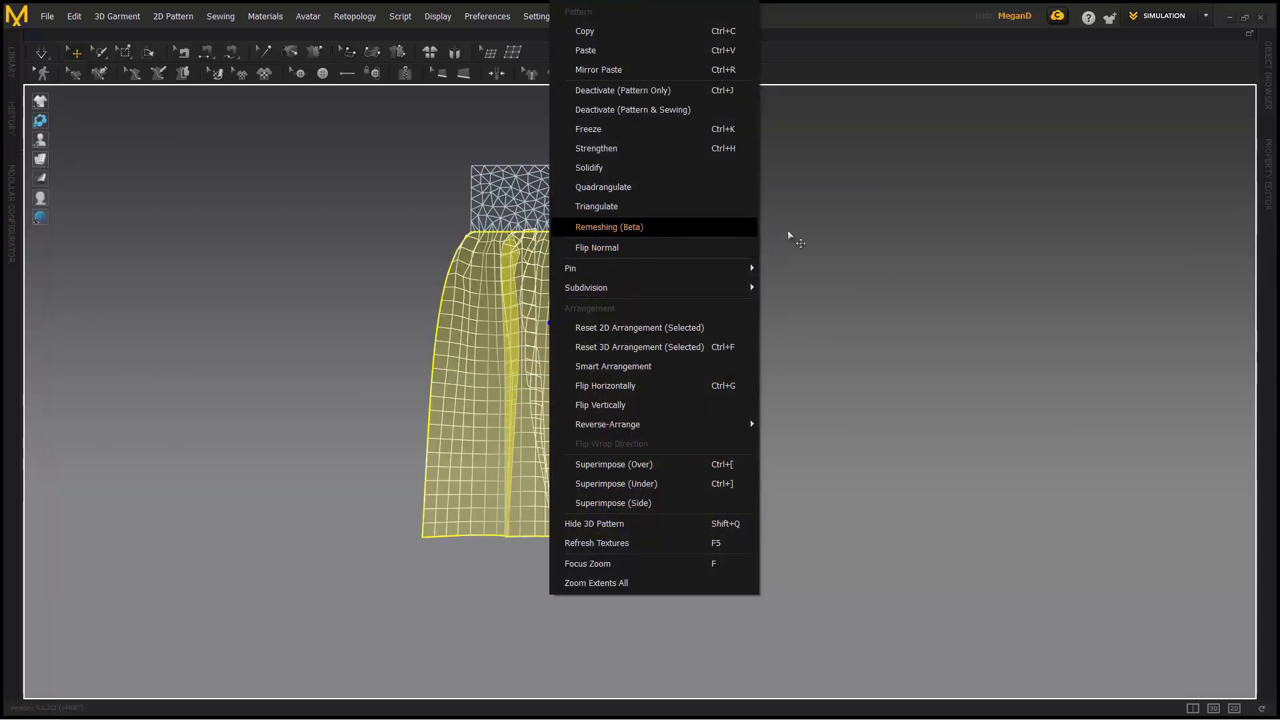
left_click(805, 260)
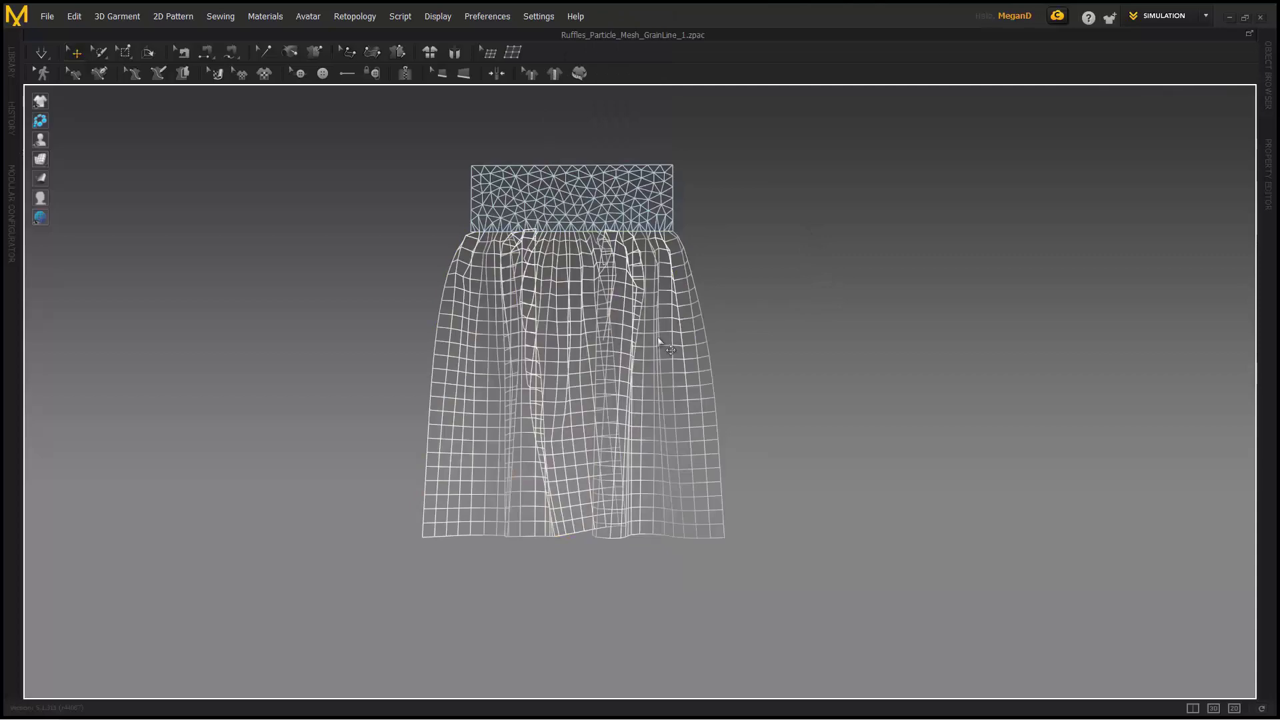
Examine the mesh density of the fourth ruffle sample in the front row.
middle_click_drag(743, 334, 343, 314)
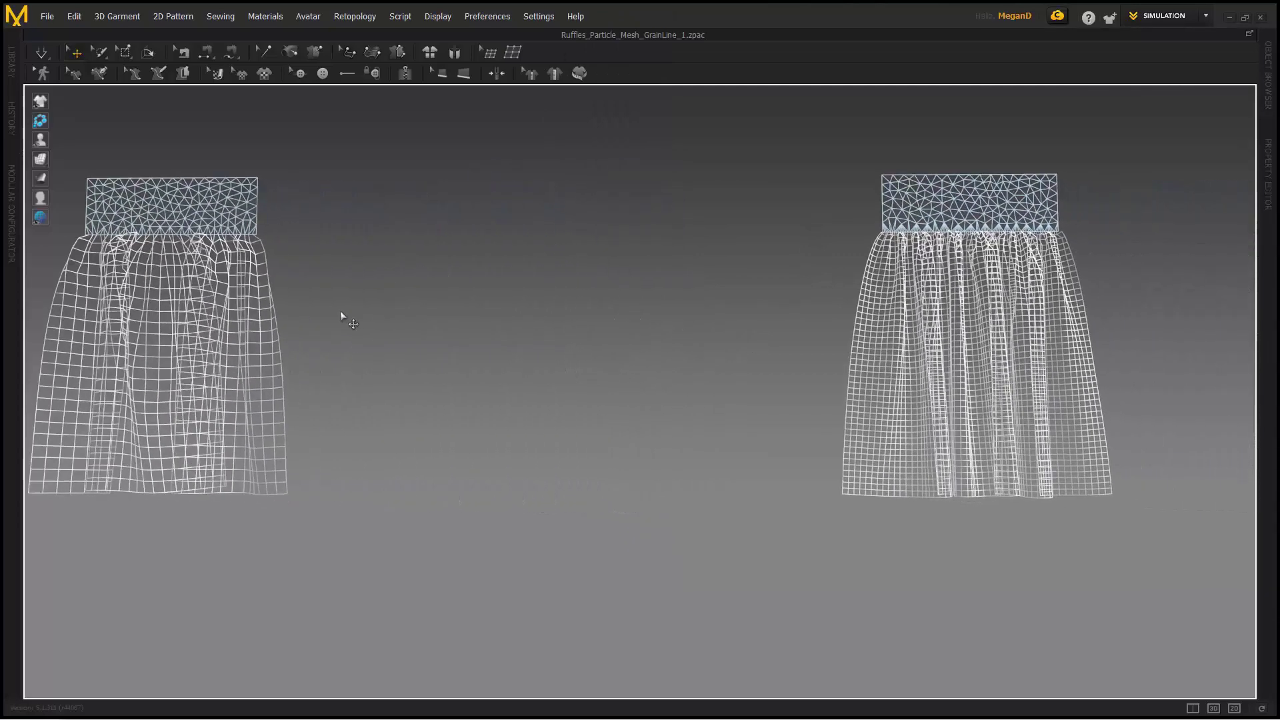
middle_click_drag(498, 308, 310, 308)
scroll(495, 310, "up", 3)
middle_click_drag(534, 301, 486, 319)
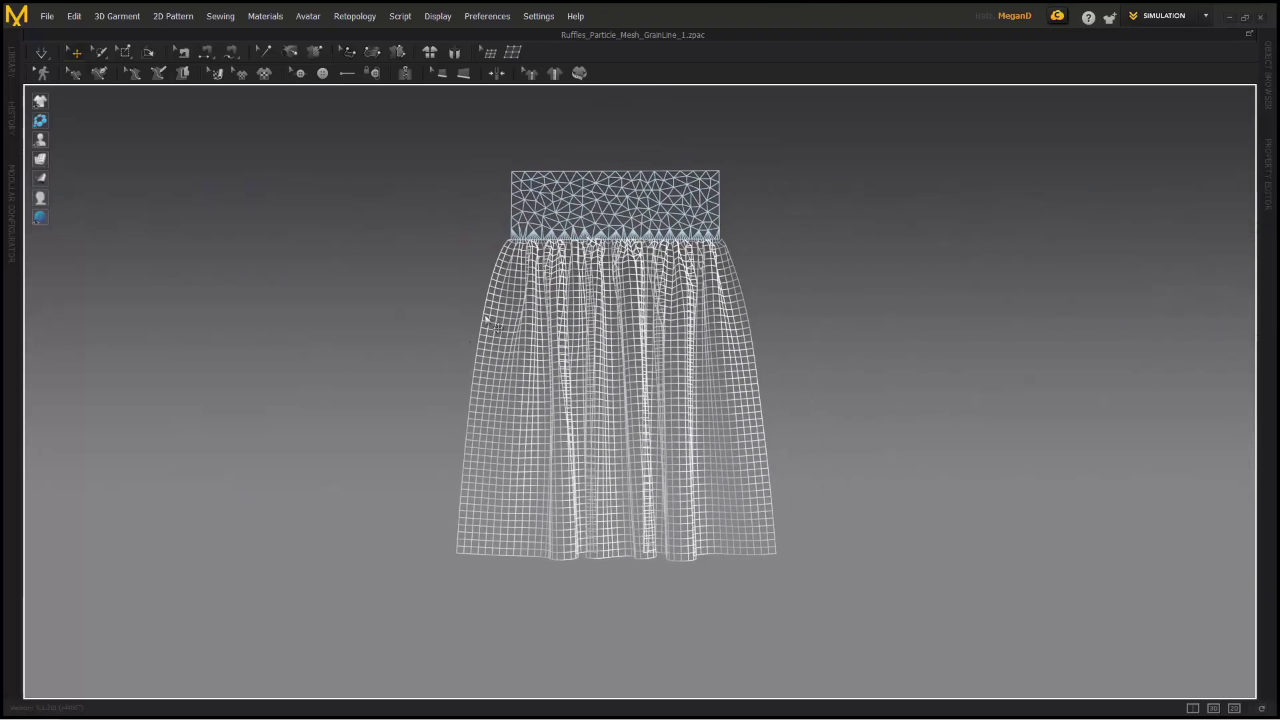
Look up the mesh conversion commands available for the fourth front-row sample's ruffle pattern.
right_click(601, 317)
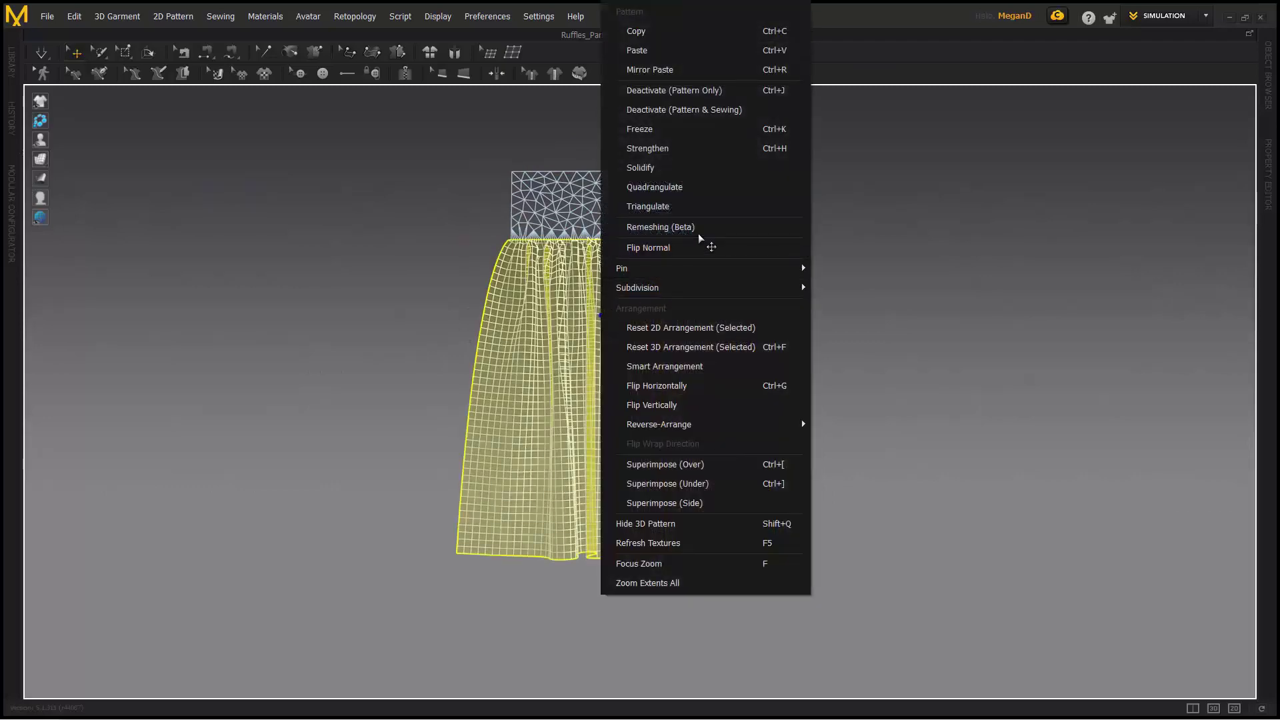
left_click(473, 276)
left_click(531, 287)
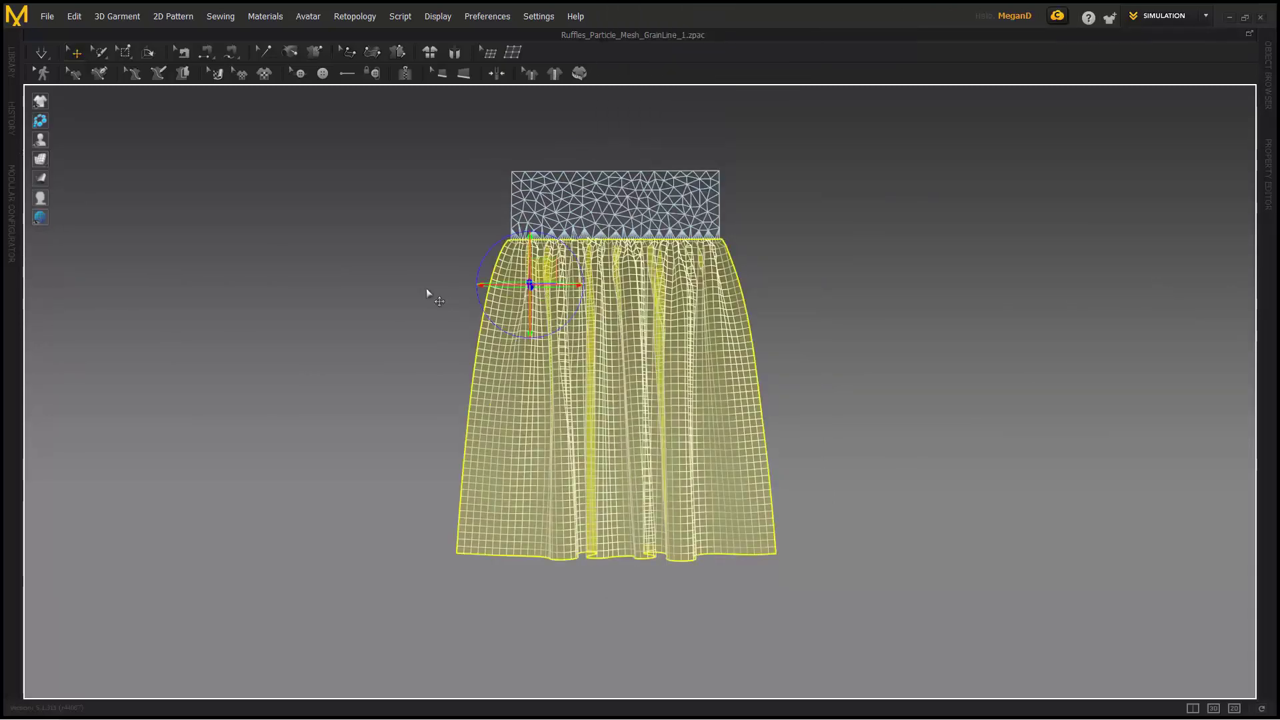
left_click(998, 210)
Check the particle distance of the fourth front-row sample's ruffle pattern.
left_click(1270, 152)
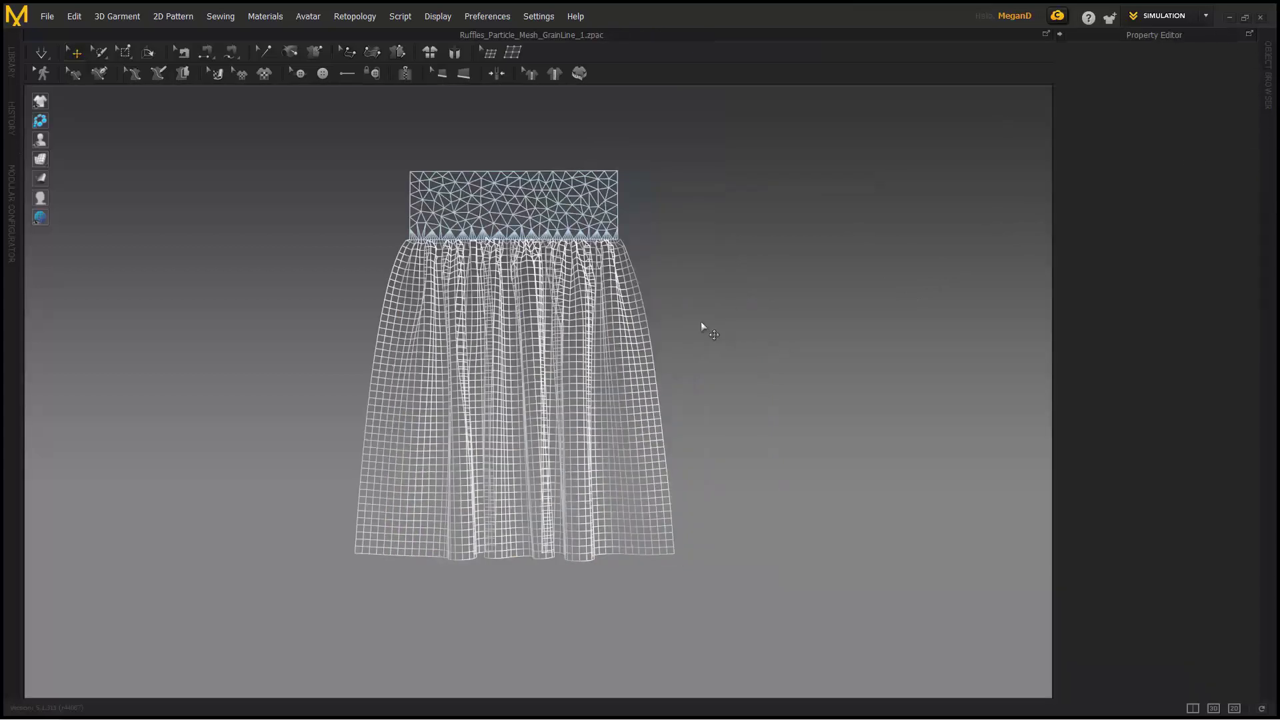
left_click(626, 333)
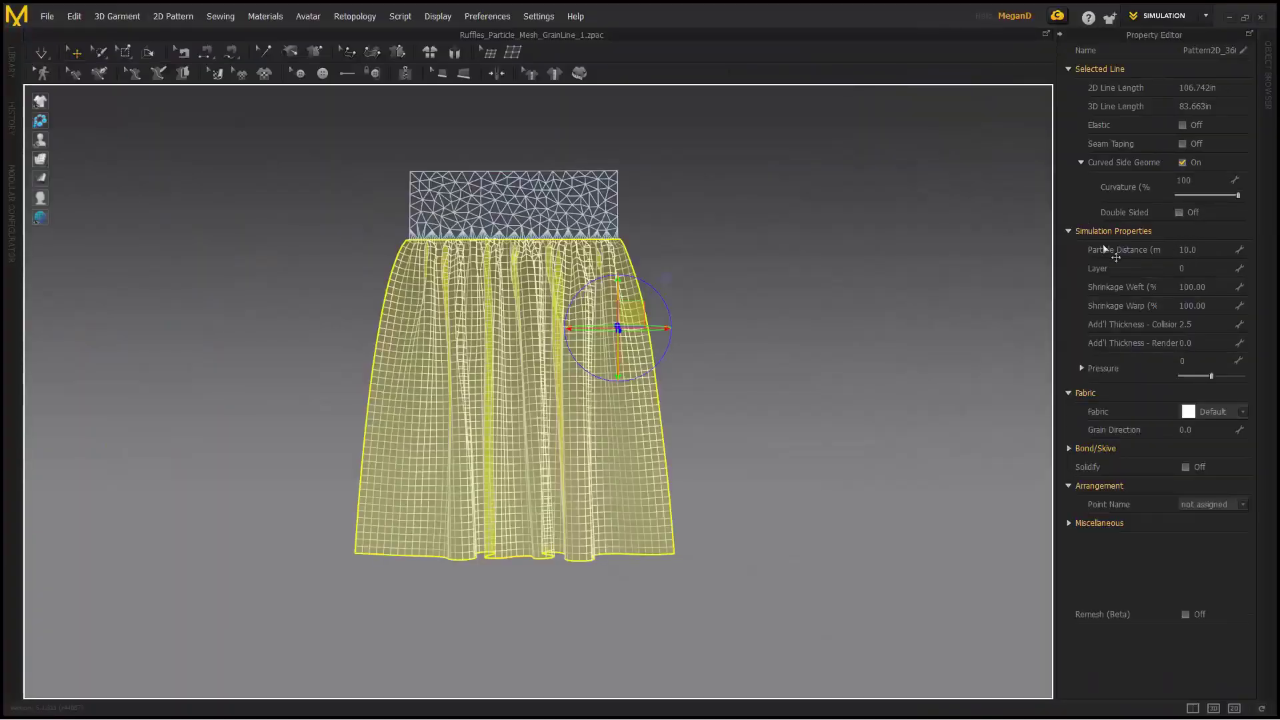
left_click(566, 338)
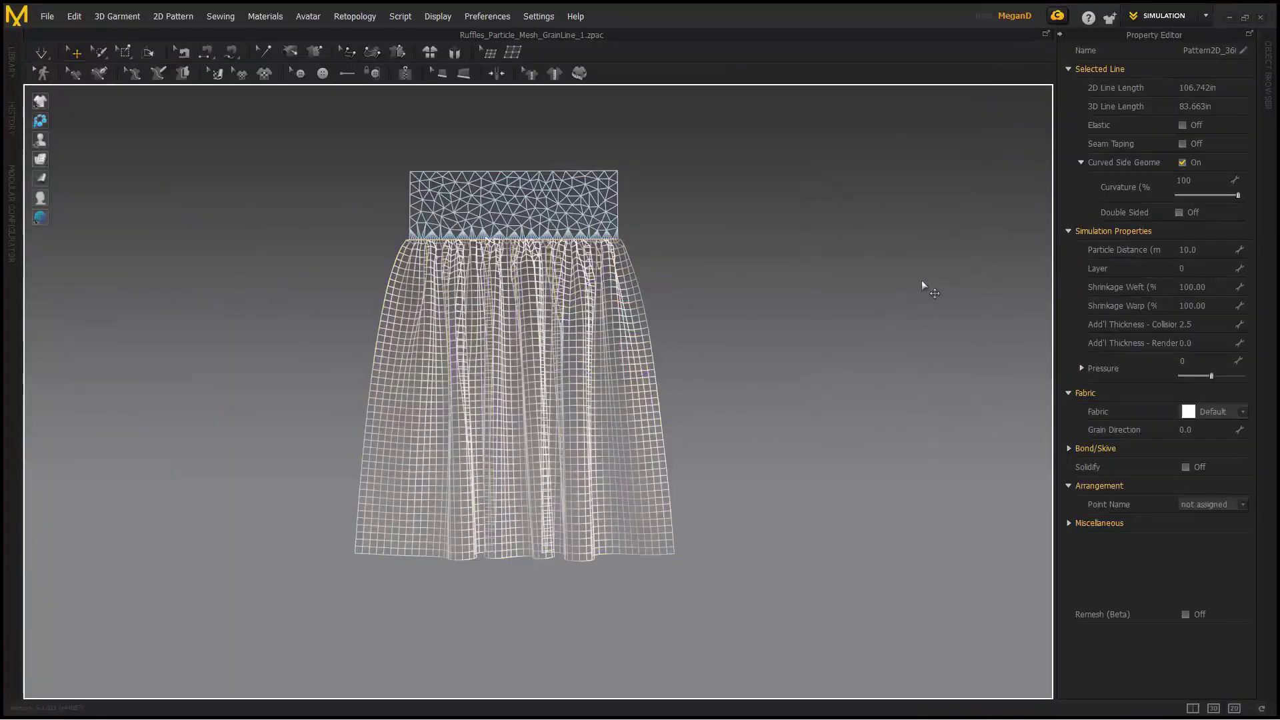
left_click(1063, 33)
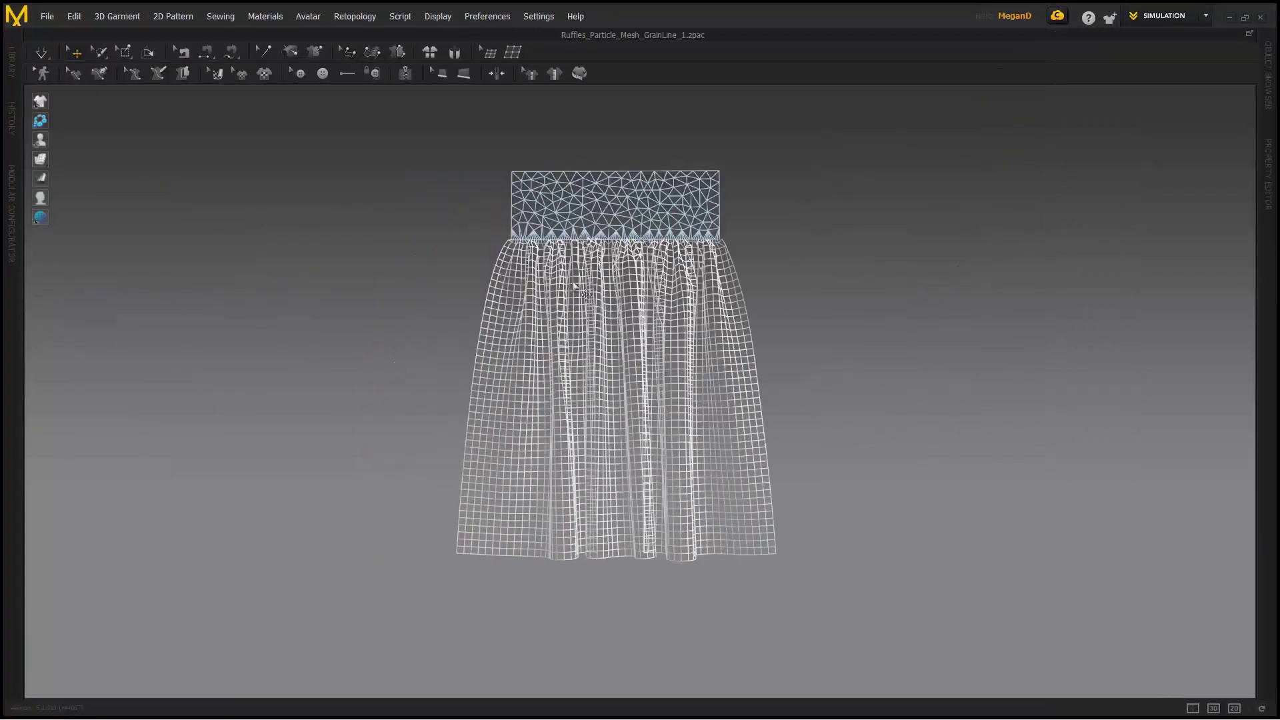
Switch the garments from mesh display to a shaded surface display to compare the middle-row samples.
scroll(517, 288, "down", 3)
middle_click_drag(517, 288, 643, 220)
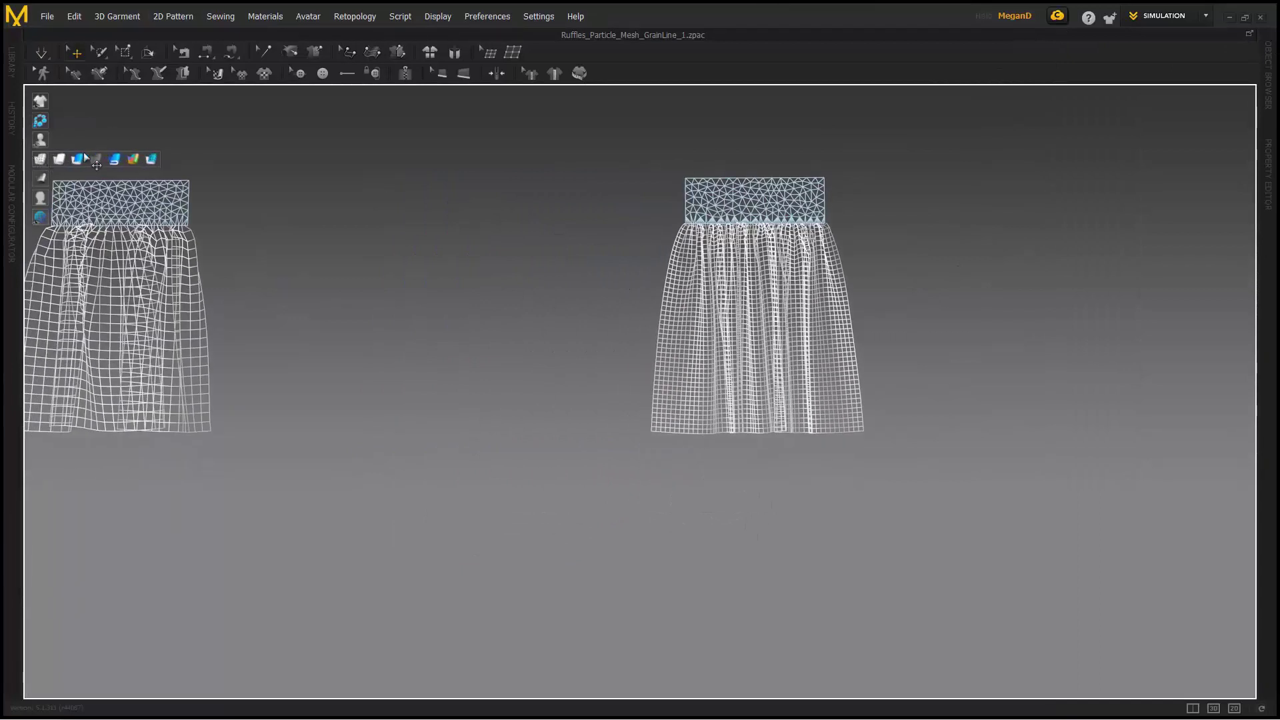
left_click(77, 161)
scroll(154, 222, "down", 2)
mouse_move(201, 241)
middle_mouse_down()
mouse_move(474, 324)
mouse_move(534, 564)
mouse_move(604, 594)
middle_mouse_up()
scroll(582, 495, "down", 1)
scroll(686, 522, "down", 2)
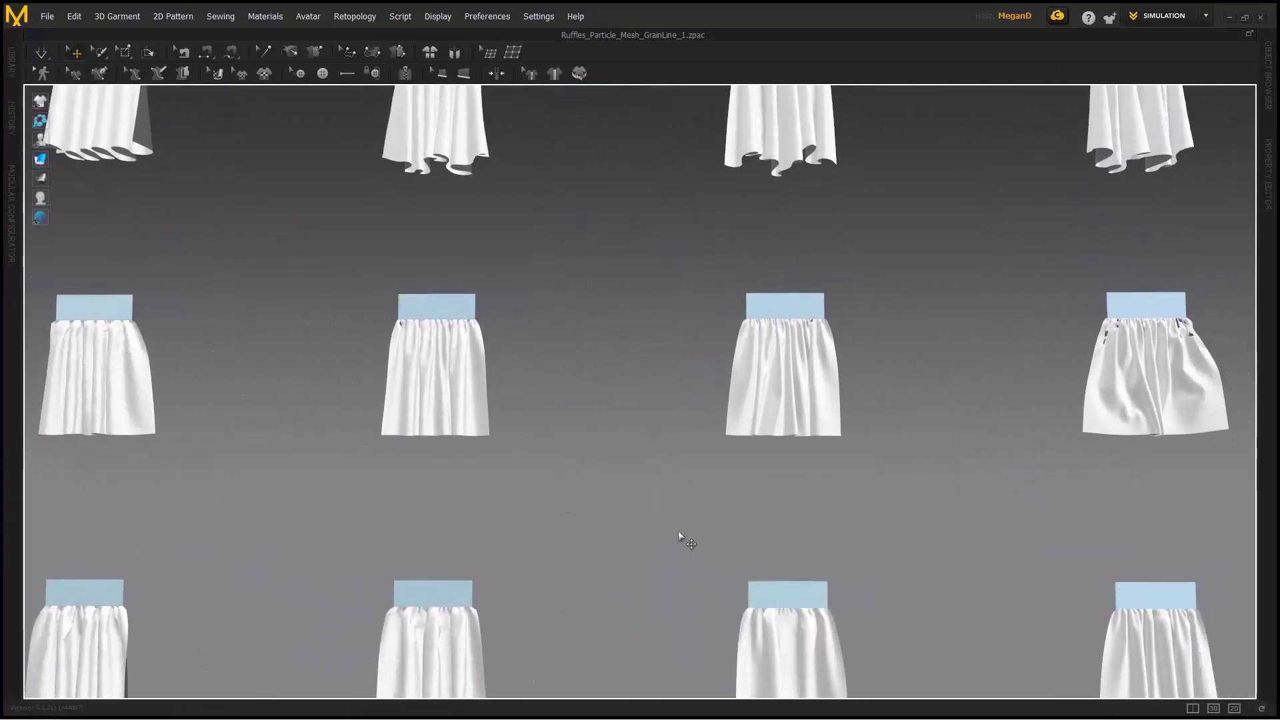
middle_click_drag(681, 533, 709, 542)
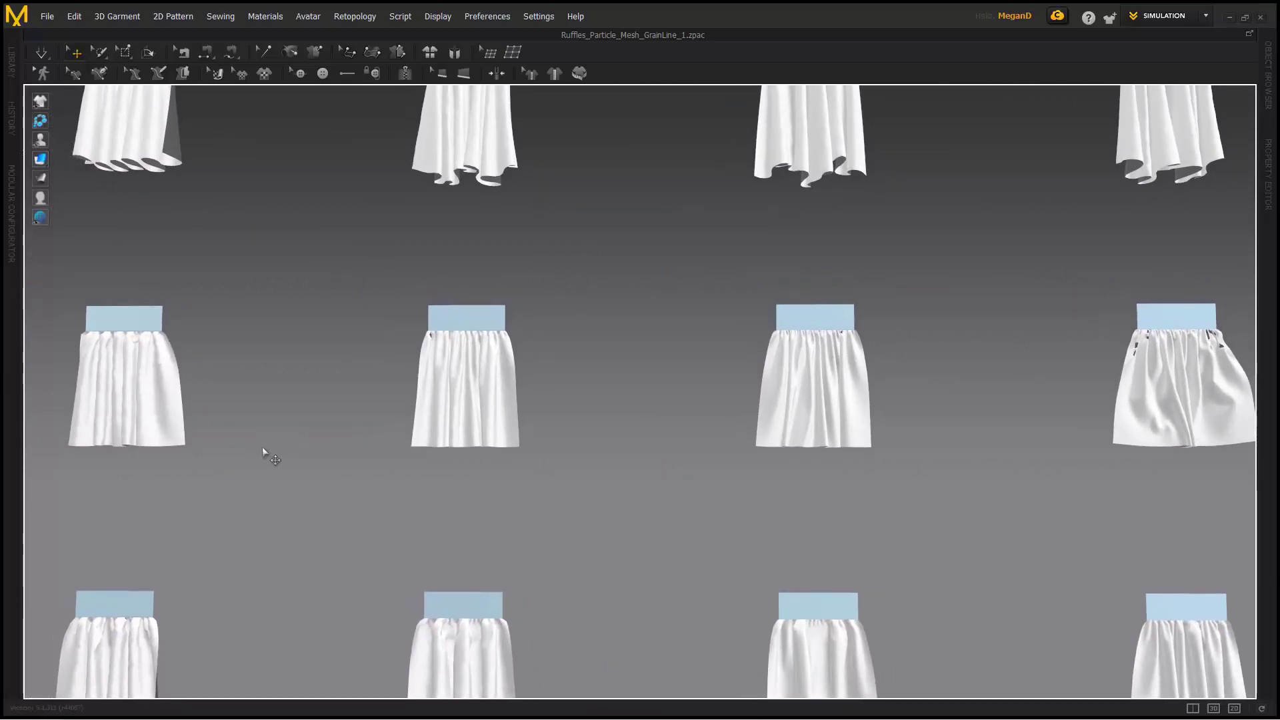
Examine the gathers and folds of the first ruffle sample in the middle row.
scroll(63, 372, "up", 1)
middle_click_drag(63, 372, 664, 367)
left_click(429, 433)
scroll(430, 433, "up", 2)
scroll(717, 304, "up", 1)
mouse_move(637, 335)
right_mouse_down()
mouse_move(695, 365)
mouse_move(646, 395)
mouse_move(729, 403)
mouse_move(354, 362)
mouse_move(602, 380)
mouse_move(555, 390)
mouse_move(563, 418)
mouse_move(654, 346)
right_mouse_up()
scroll(563, 418, "up", 1)
left_click(540, 379)
left_click(714, 344)
Examine the gathers and hem drape of the second ruffle sample in the middle row.
scroll(549, 326, "up", 2)
scroll(549, 327, "up", 2)
middle_click_drag(554, 330, 616, 368)
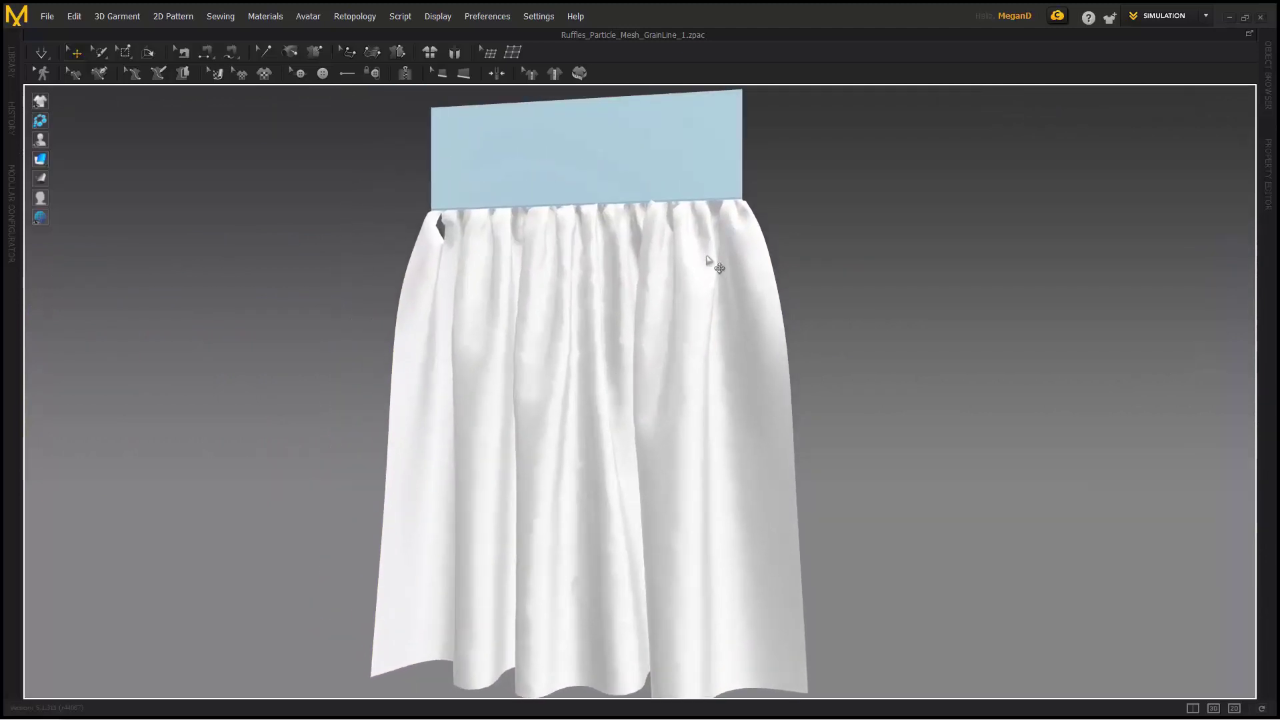
scroll(612, 469, "down", 1)
middle_click_drag(619, 423, 620, 406)
right_click_drag(620, 406, 617, 370)
middle_click_drag(617, 370, 603, 405)
scroll(607, 442, "down", 3)
right_click_drag(603, 406, 618, 362)
right_click_drag(546, 438, 572, 392)
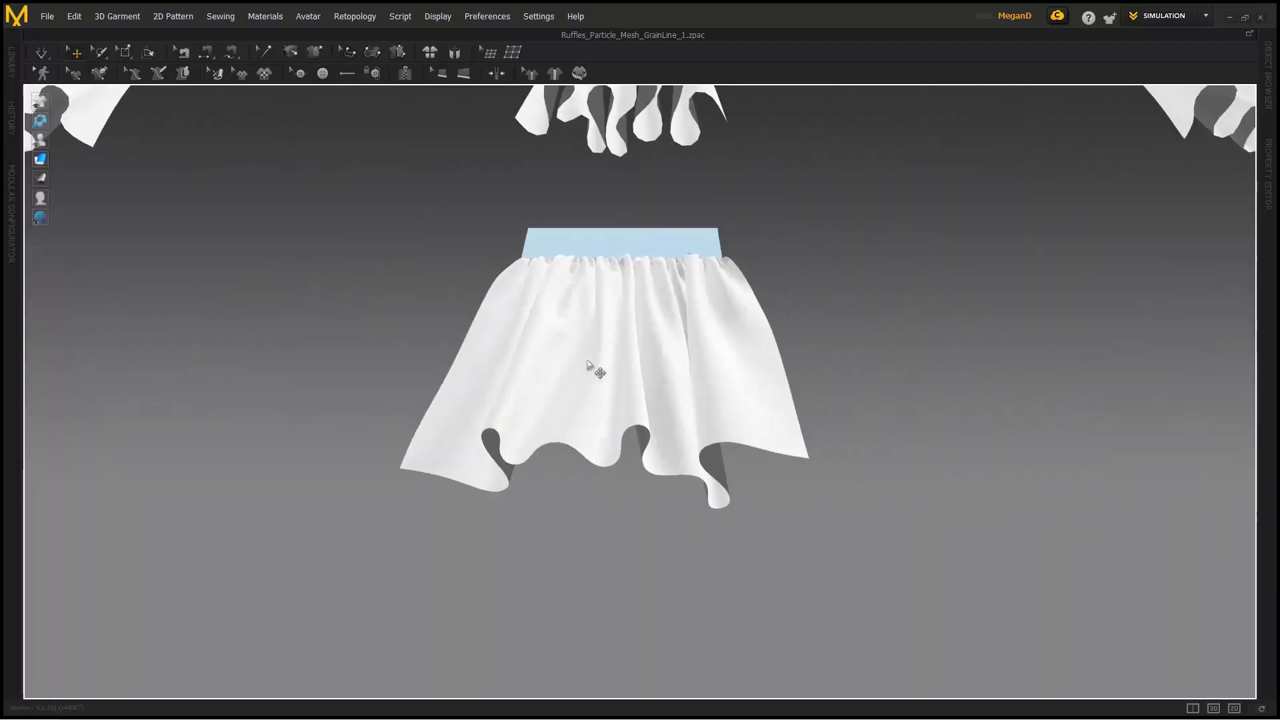
Examine the third middle-row ruffle sample's gathers along the waistband seam and its folds down to the hem.
left_click(587, 362)
left_click(832, 327)
left_click(680, 339)
right_click_drag(680, 355, 684, 453)
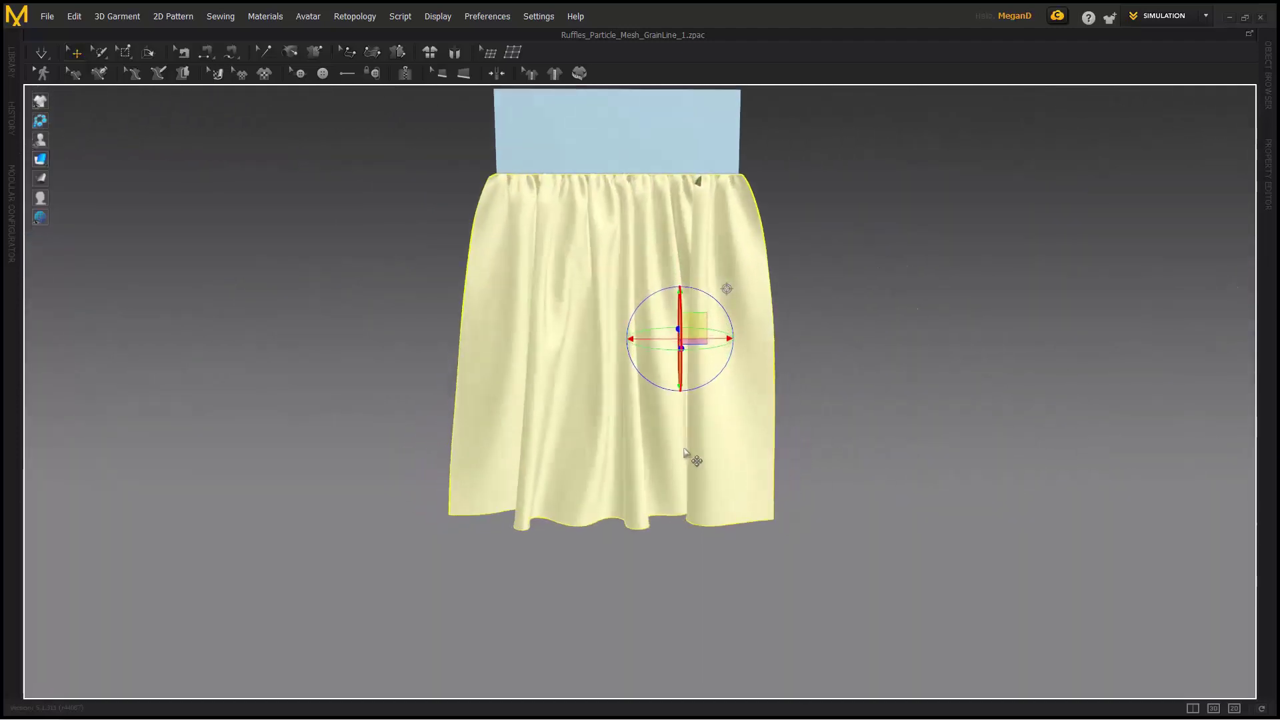
scroll(618, 283, "up", 2)
middle_click_drag(617, 283, 586, 376)
left_click(280, 263)
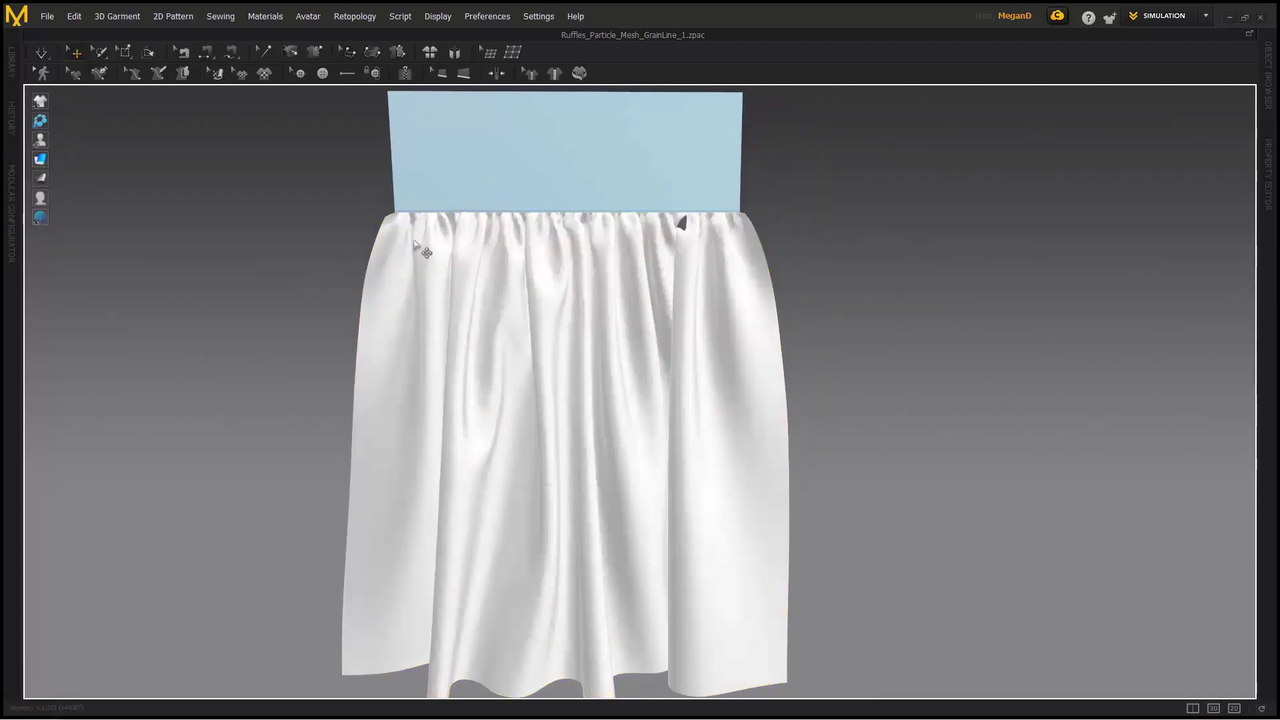
scroll(517, 233, "up", 2)
middle_click_drag(542, 218, 619, 347)
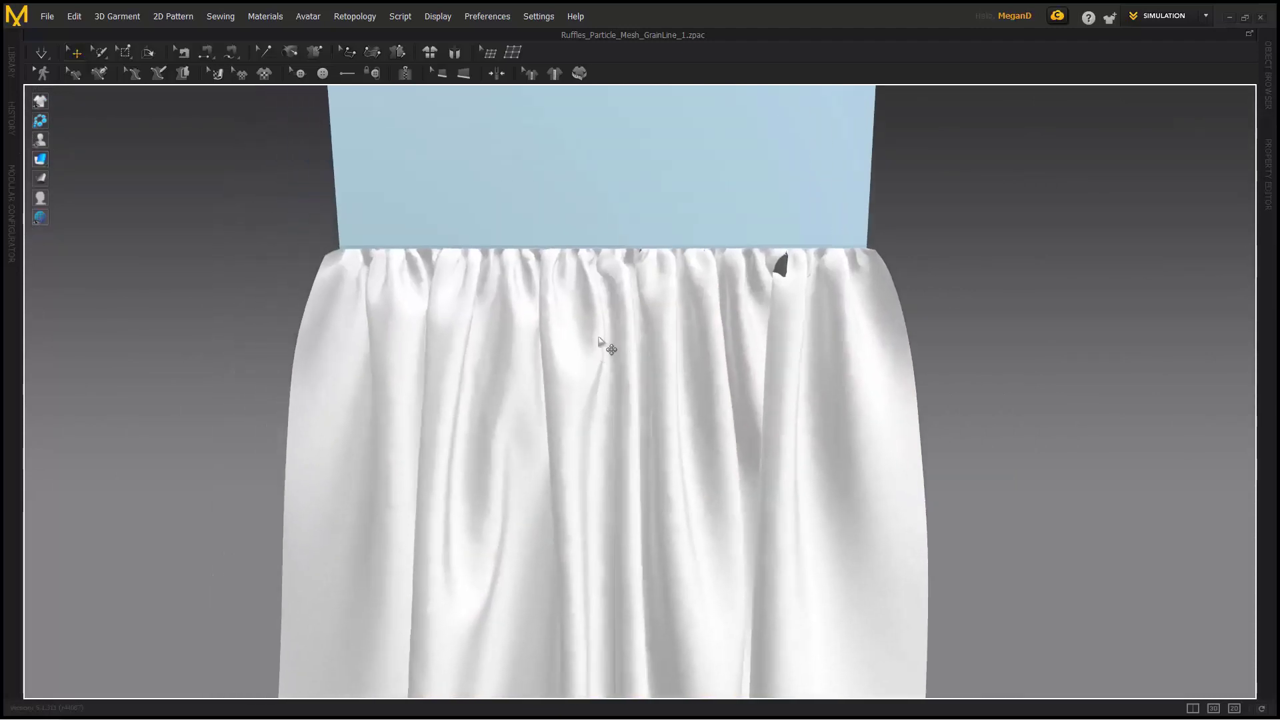
scroll(586, 418, "down", 2)
middle_click_drag(589, 467, 603, 343)
scroll(603, 343, "down", 1)
Examine the fourth middle-row ruffle sample's hem, overall drape and gathers below the waistband.
right_click_drag(603, 360, 640, 338)
middle_click_drag(666, 380, 533, 350)
middle_click_drag(767, 353, 574, 347)
scroll(702, 372, "up", 2)
middle_click_drag(697, 454, 682, 378)
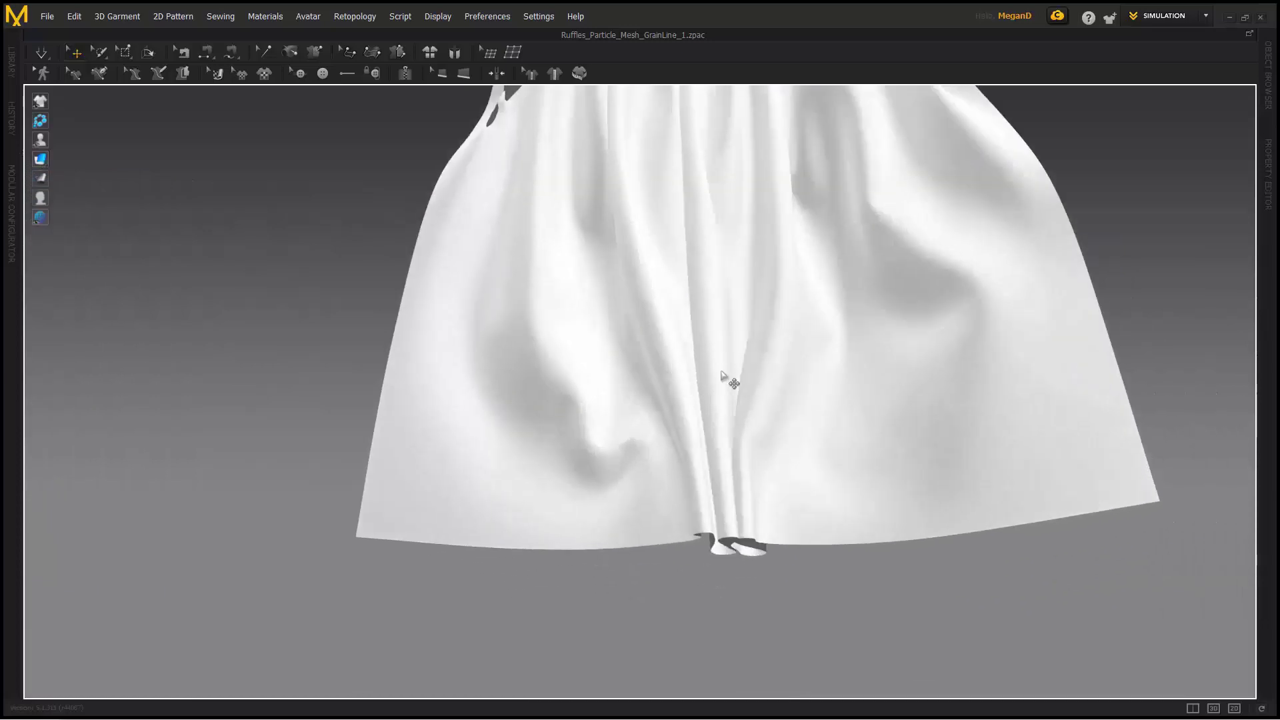
scroll(721, 375, "down", 3)
left_click(710, 447)
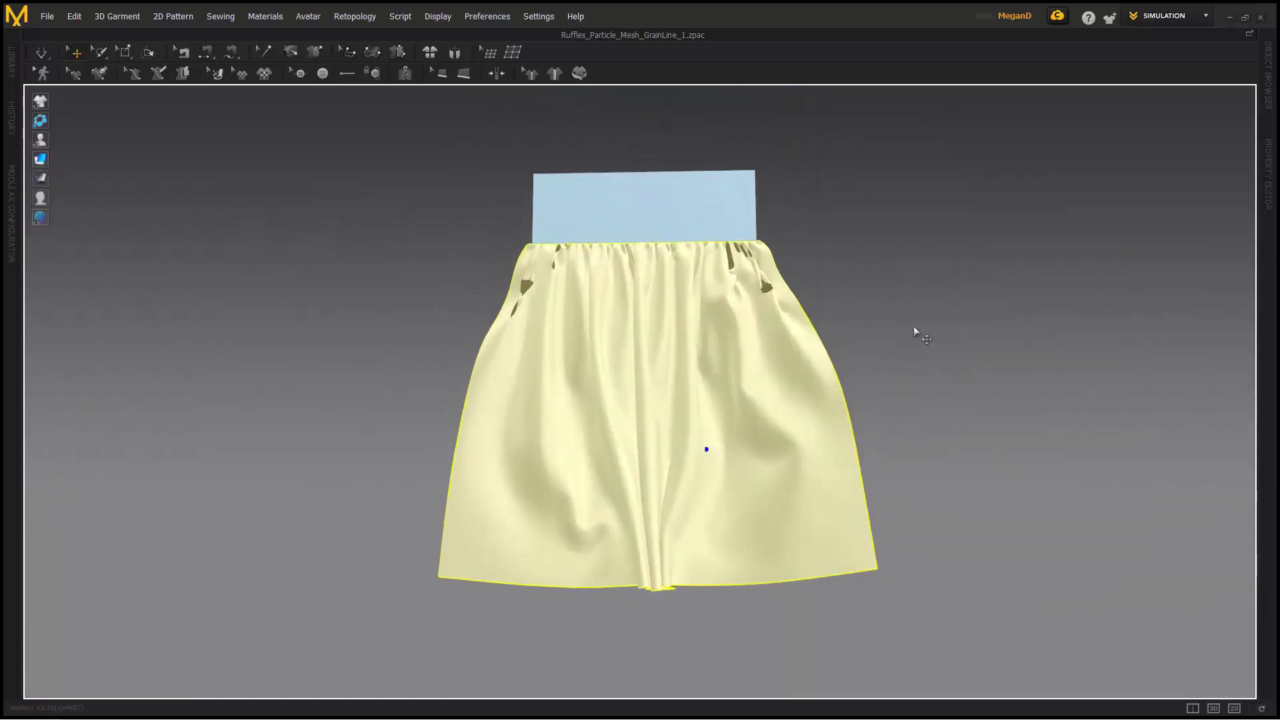
left_click(770, 334)
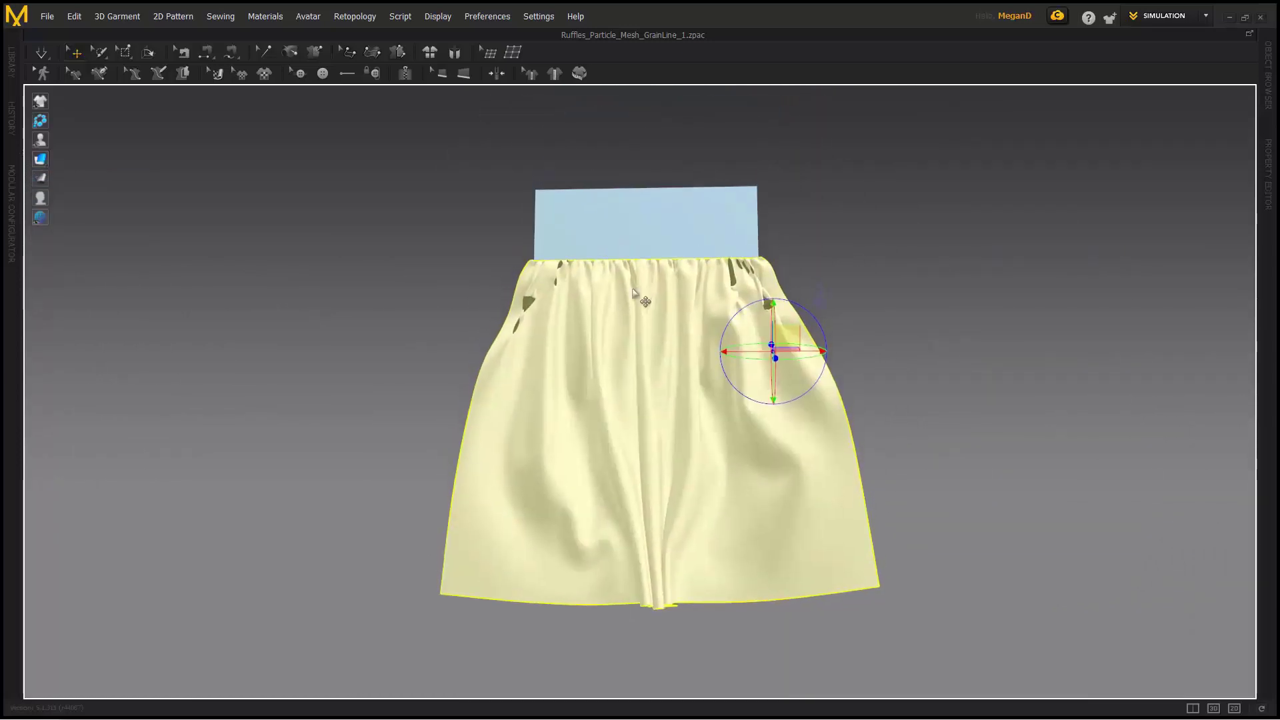
scroll(627, 280, "up", 3)
key("Escape")
scroll(617, 321, "up", 3)
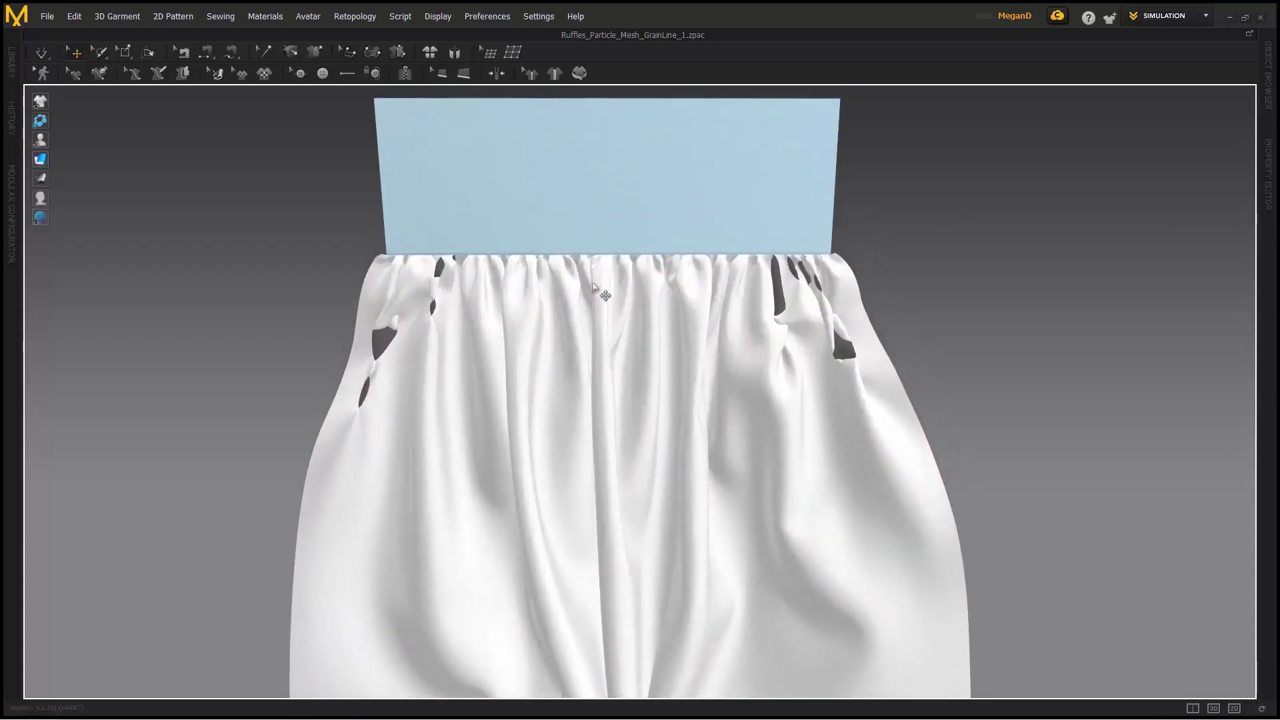
Display the mesh lines over the shaded surfaces of all ruffle samples.
scroll(587, 337, "down", 5)
scroll(740, 318, "down", 8)
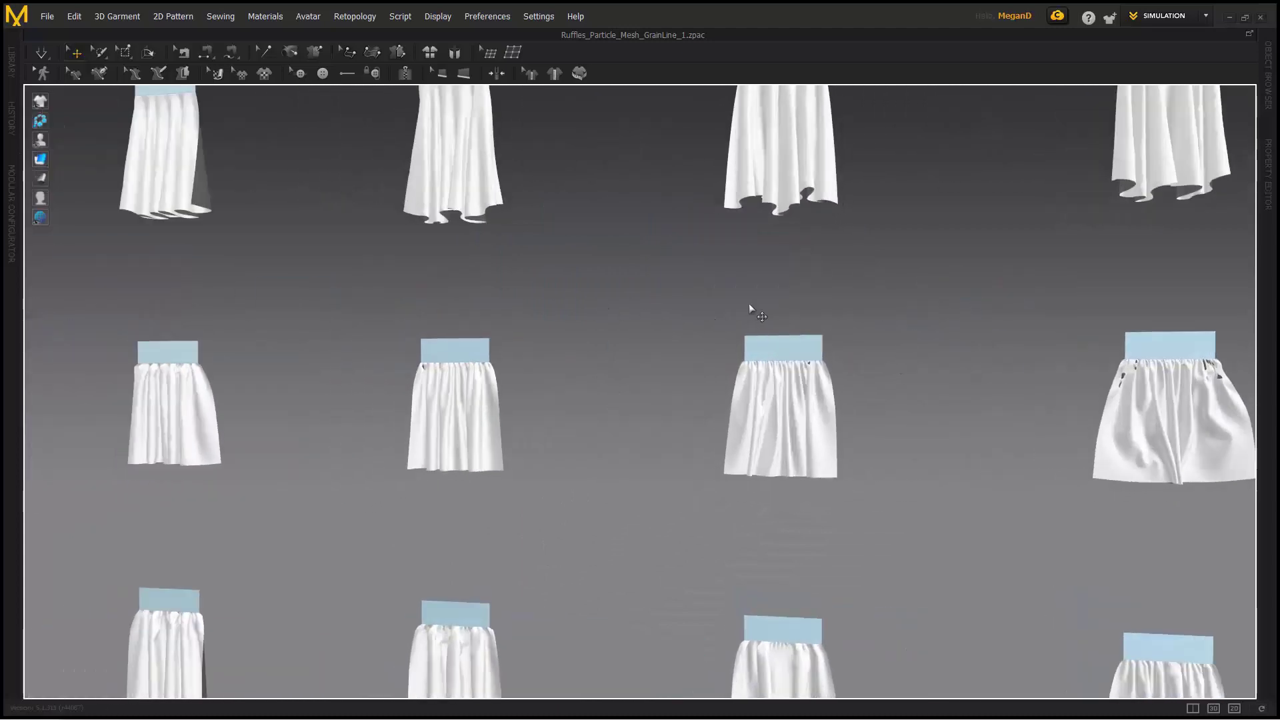
mouse_move(41, 159)
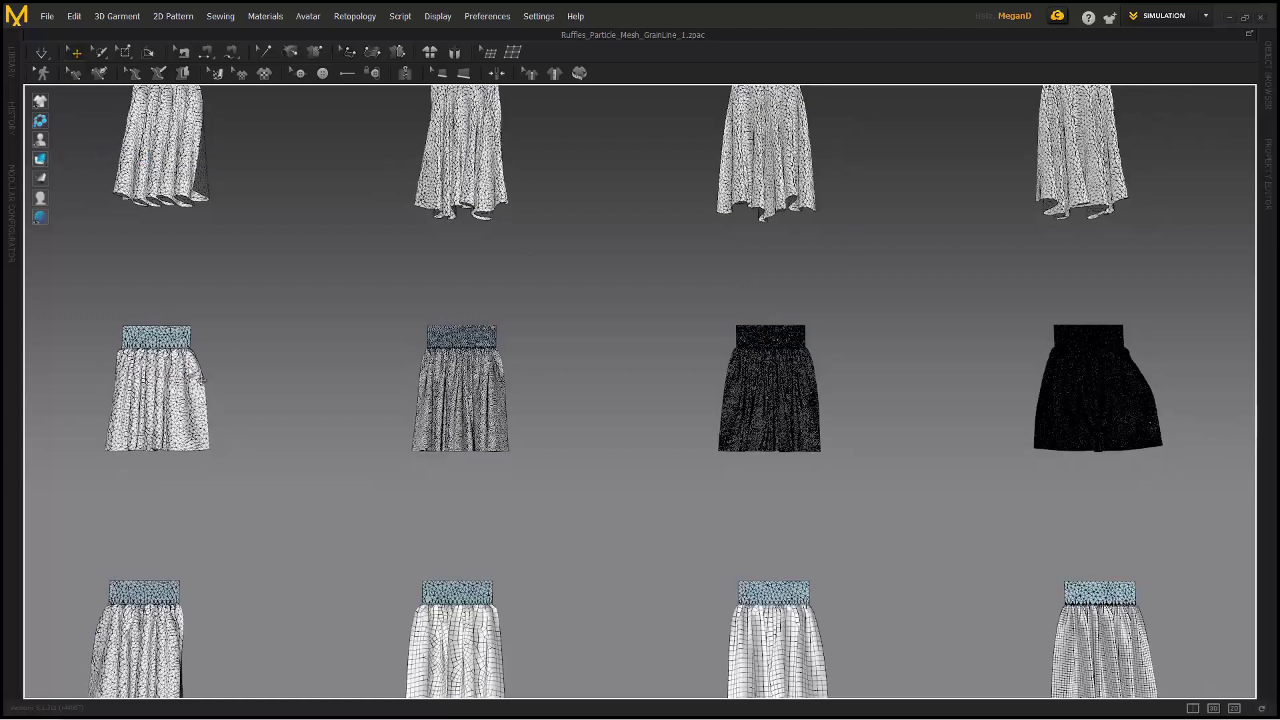
middle_click_drag(186, 375, 168, 371)
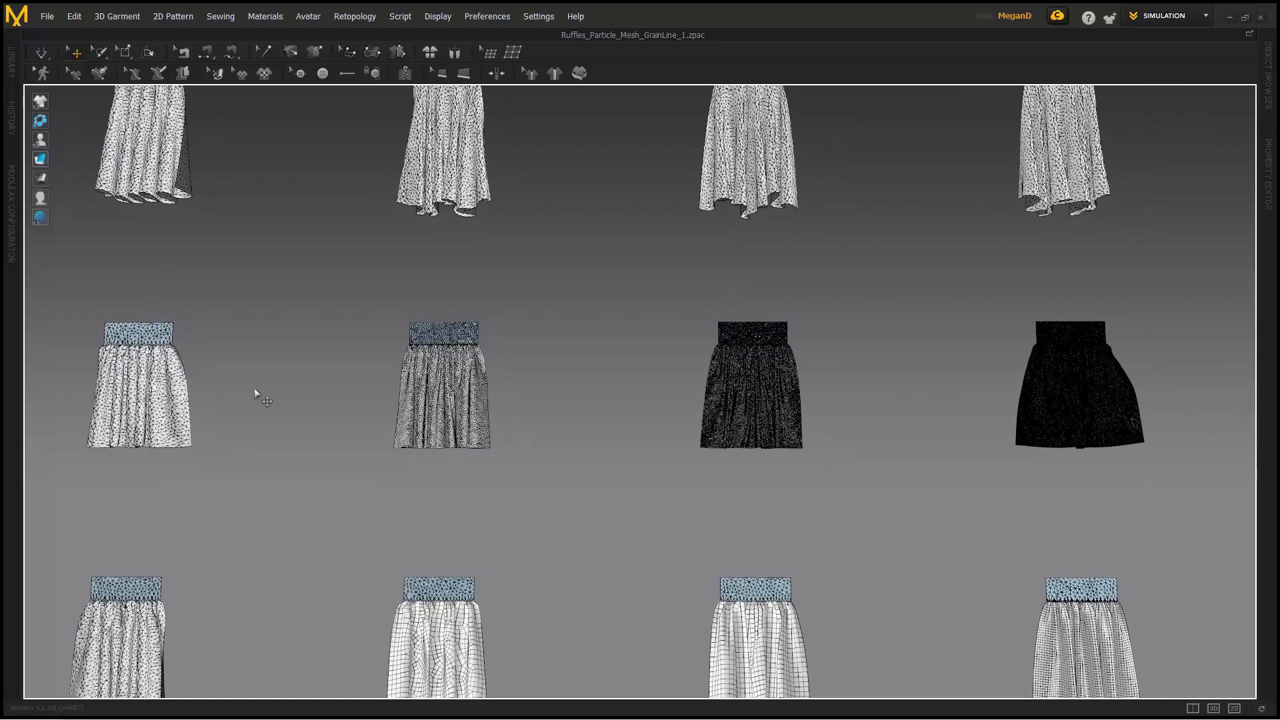
Check the mesh and particle distance of the first middle-row ruffle pattern.
left_click(134, 390)
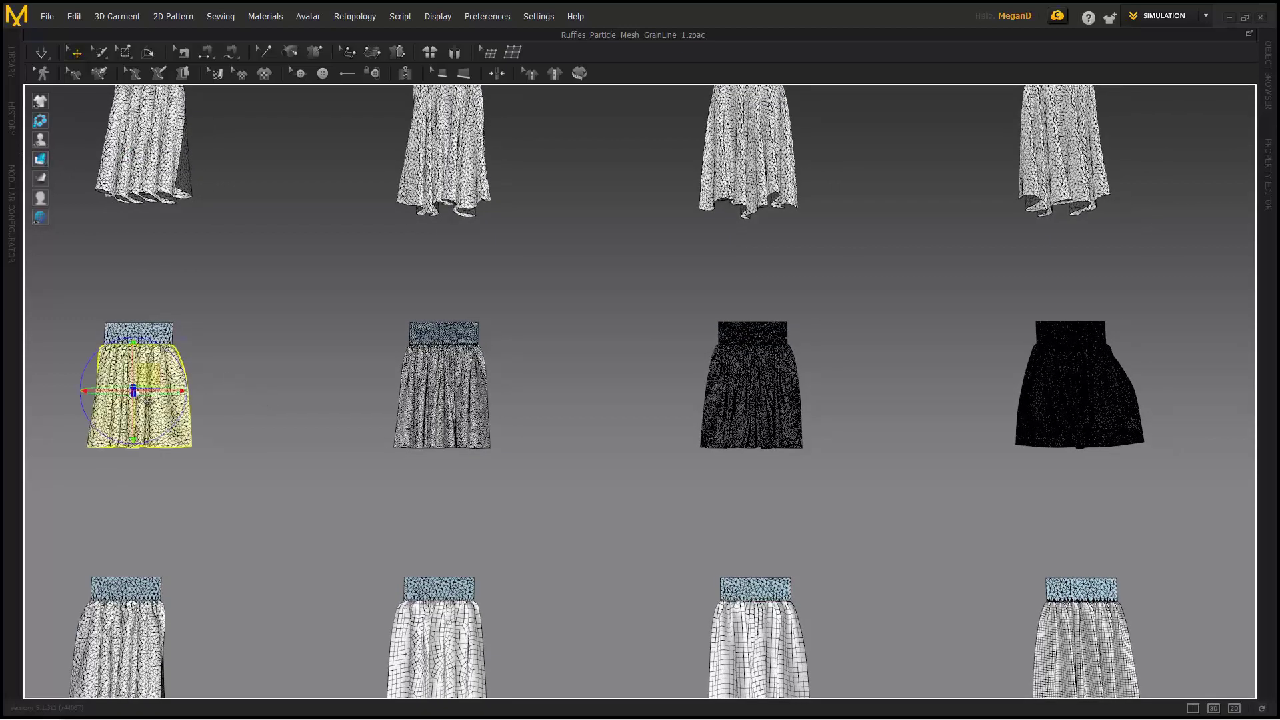
middle_click_drag(150, 353, 447, 371)
scroll(445, 385, "up", 2)
scroll(619, 394, "up", 2)
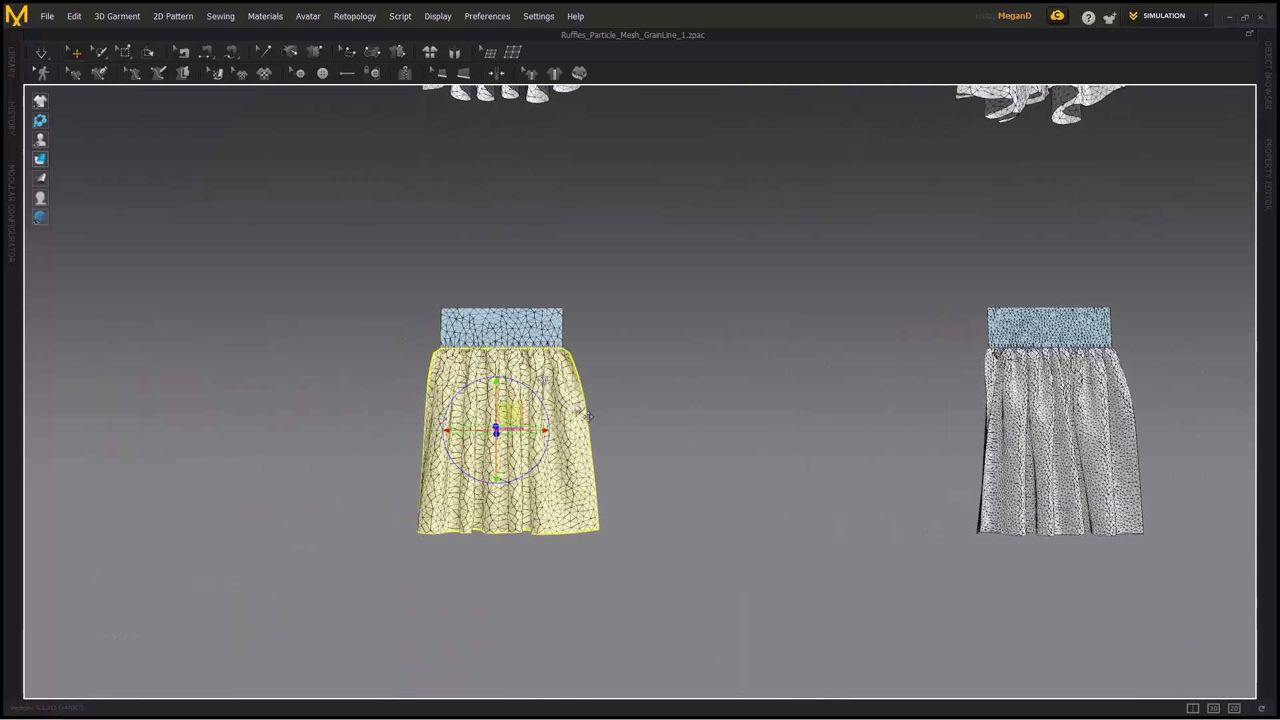
scroll(610, 366, "up", 1)
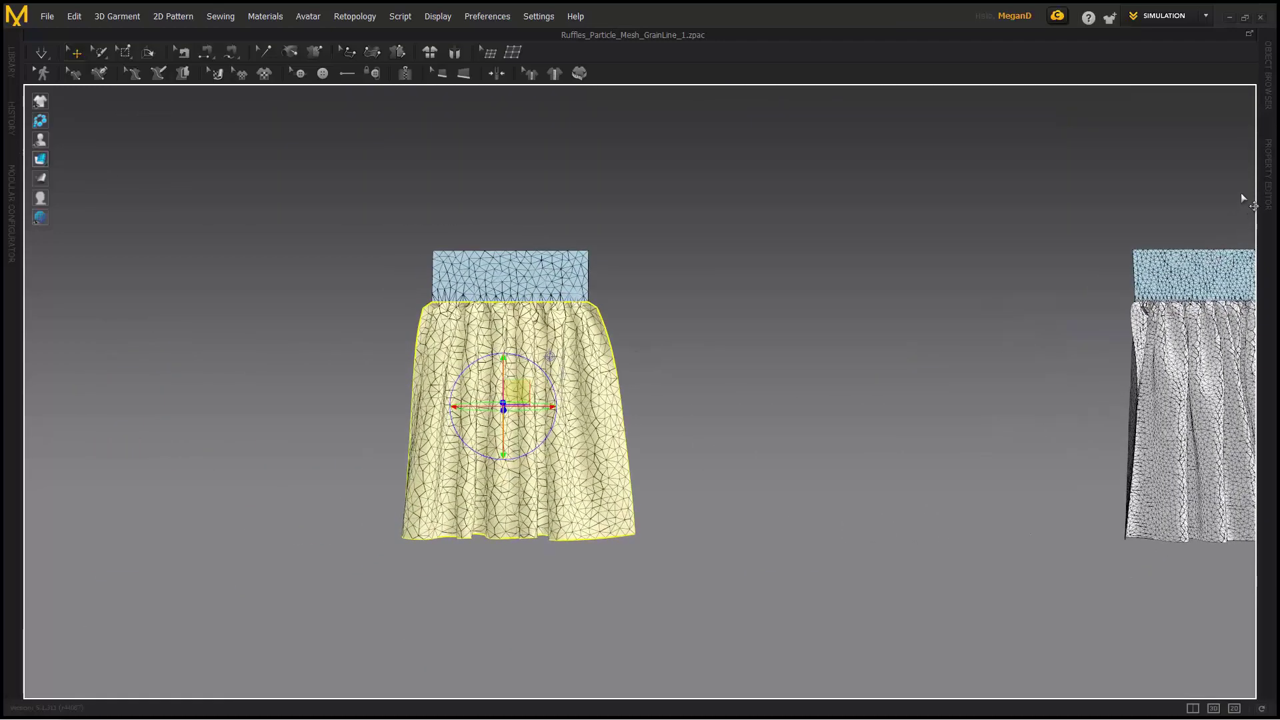
left_click(1268, 175)
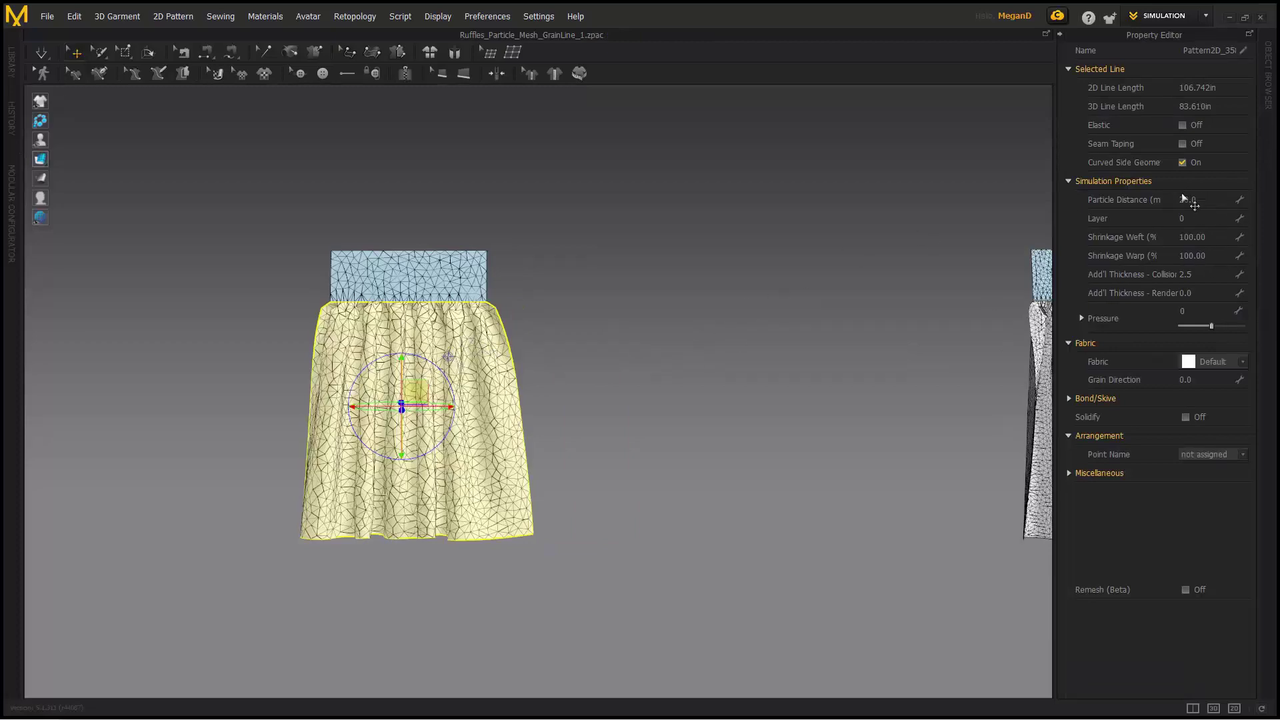
Check the particle distance of the second middle-row ruffle pattern and inspect its mesh.
middle_click_drag(998, 229, 583, 234)
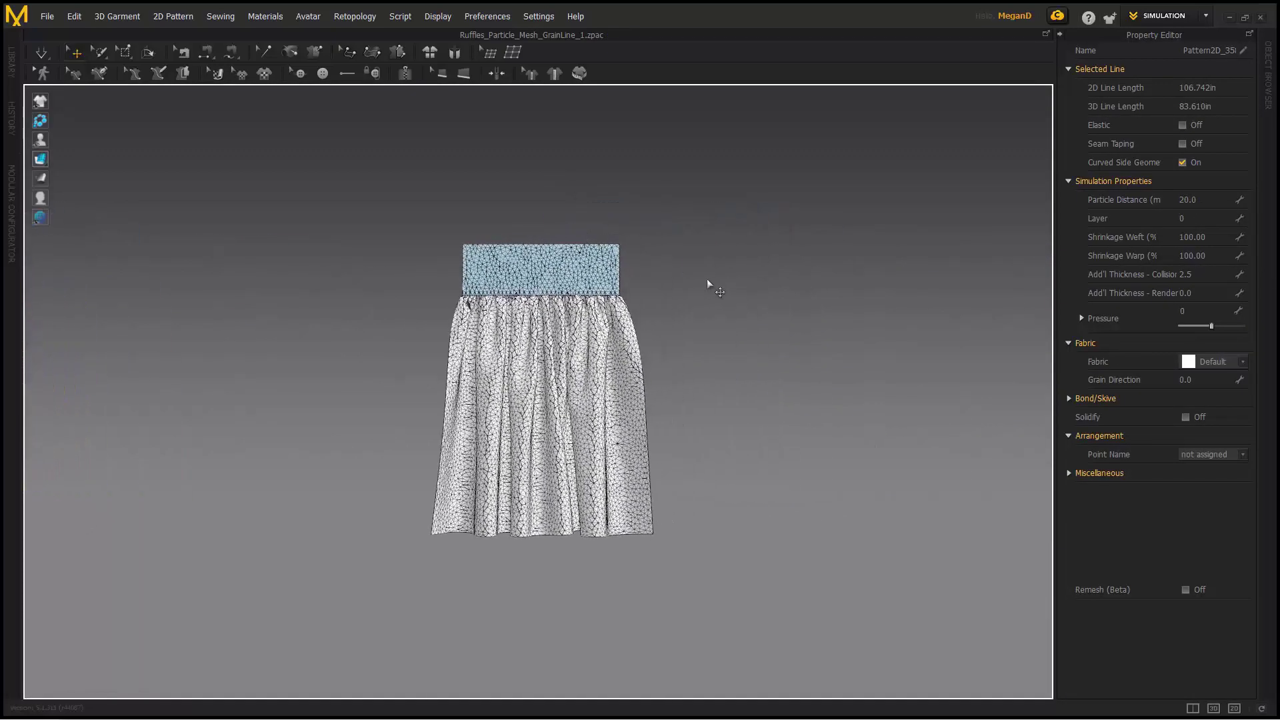
left_click(549, 359)
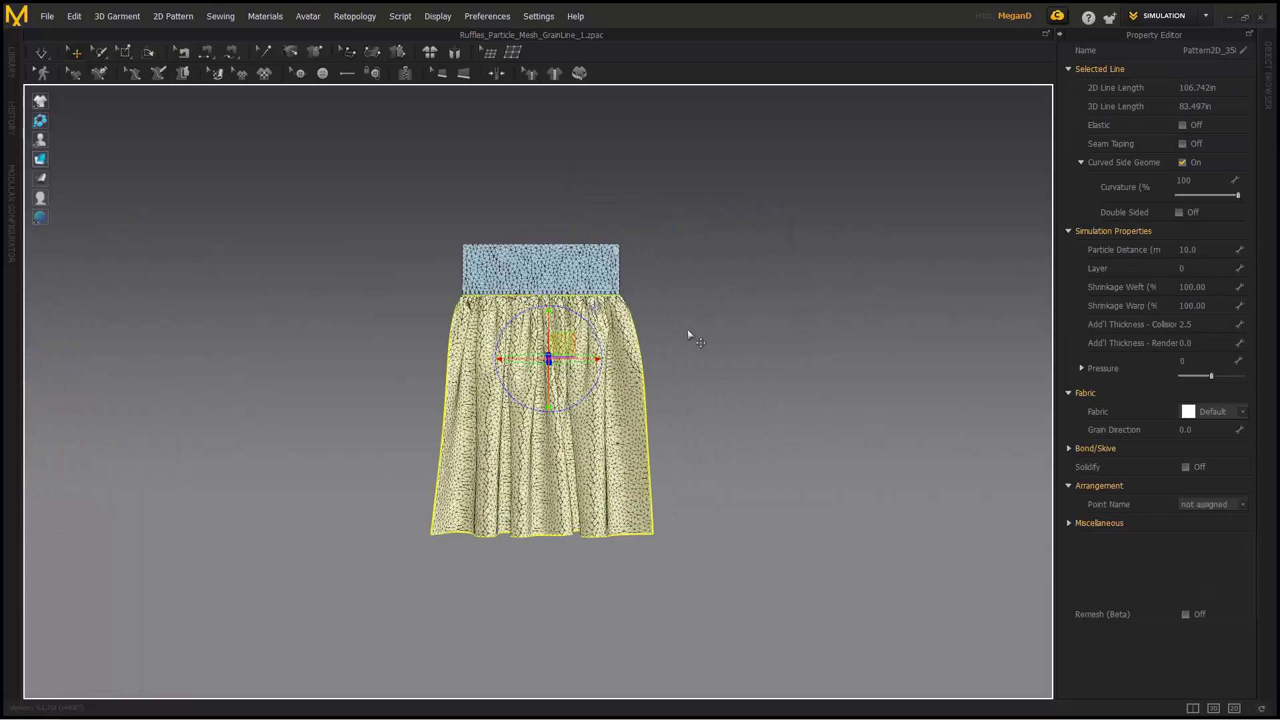
scroll(689, 333, "up", 5)
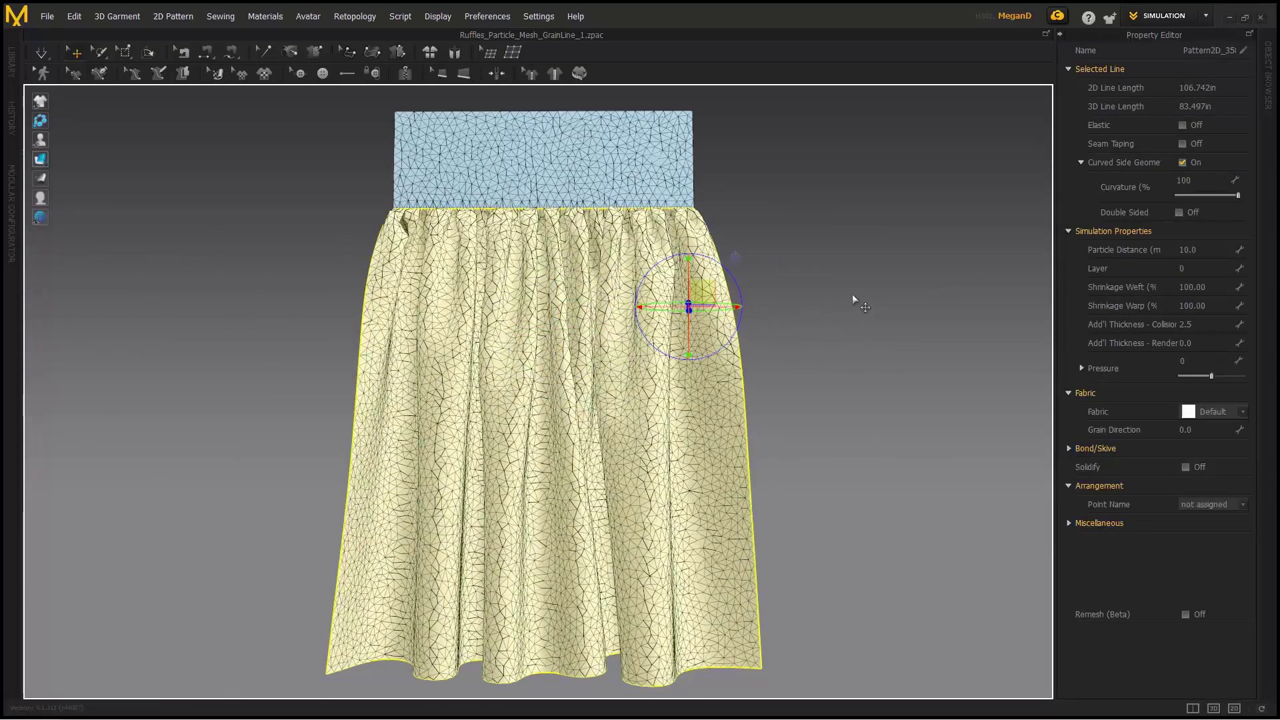
Check the mesh and particle distance of the third middle-row ruffle pattern.
middle_click_drag(852, 294, 334, 249)
middle_click_drag(1000, 200, 346, 174)
middle_click_drag(663, 211, 607, 257)
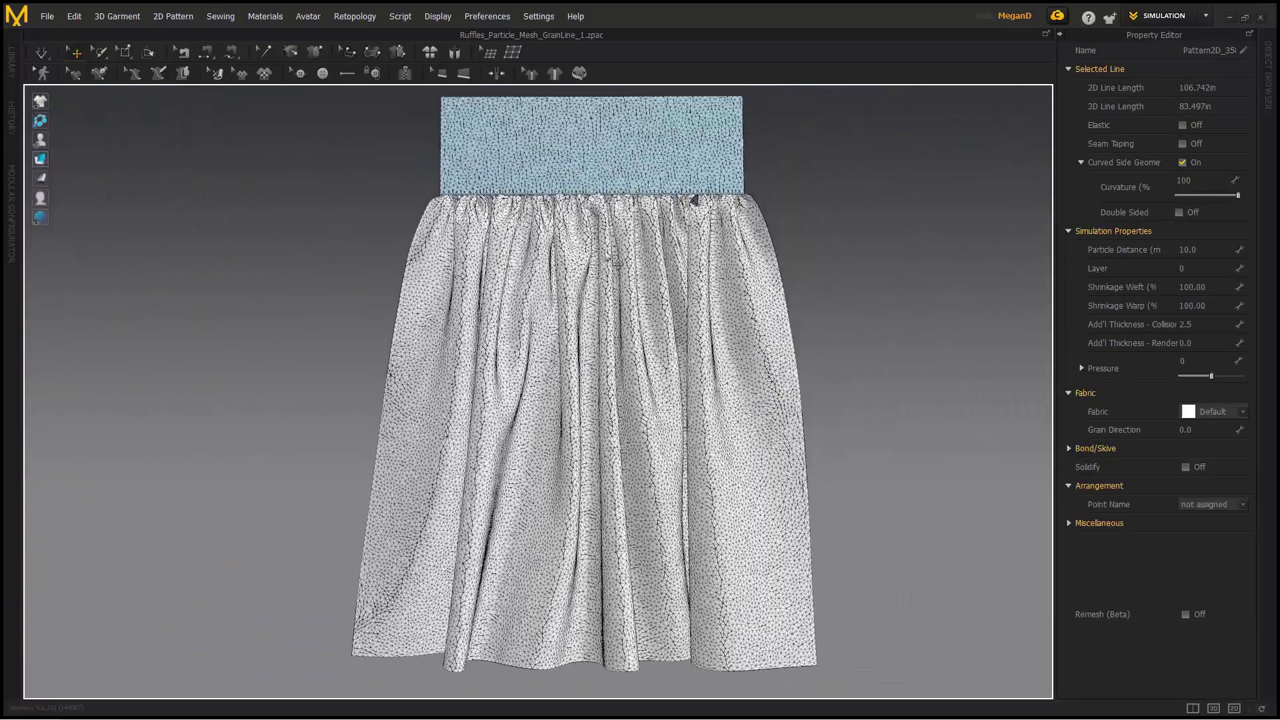
left_click(699, 326)
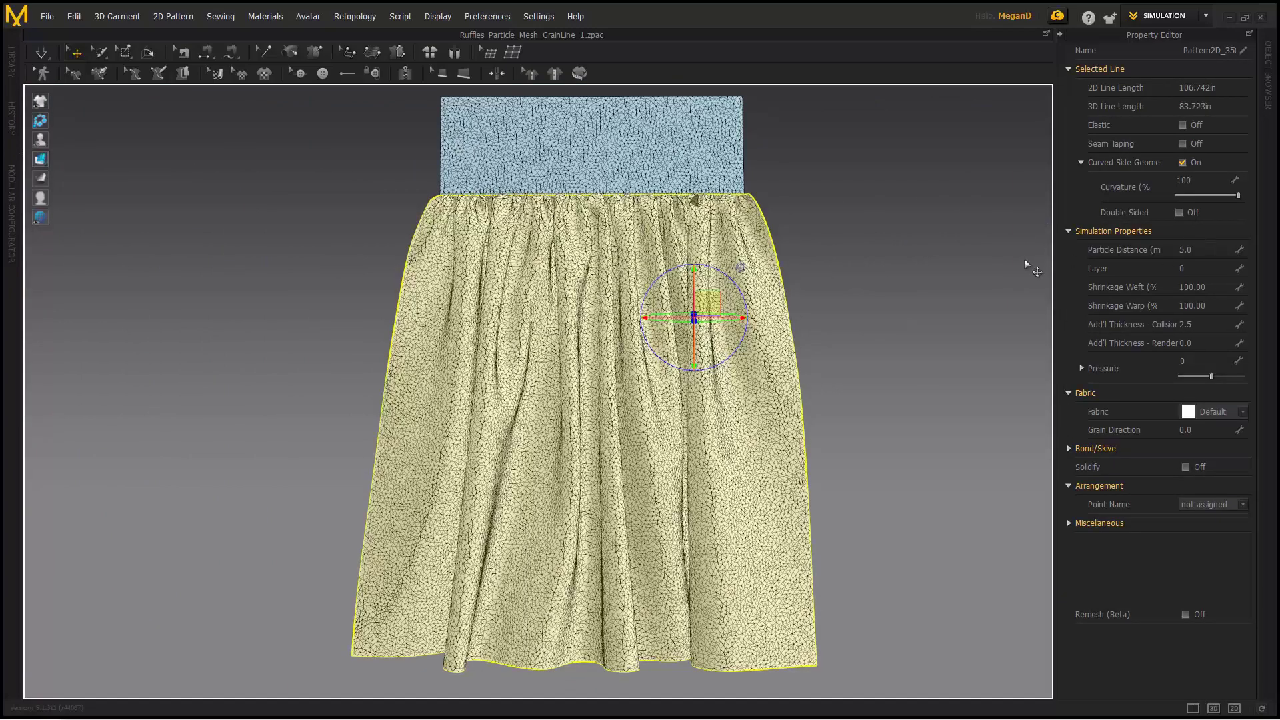
Check the particle distance of the fourth middle-row ruffle pattern and inspect its mesh up close.
middle_click_drag(1018, 263, 297, 267)
left_click(727, 286)
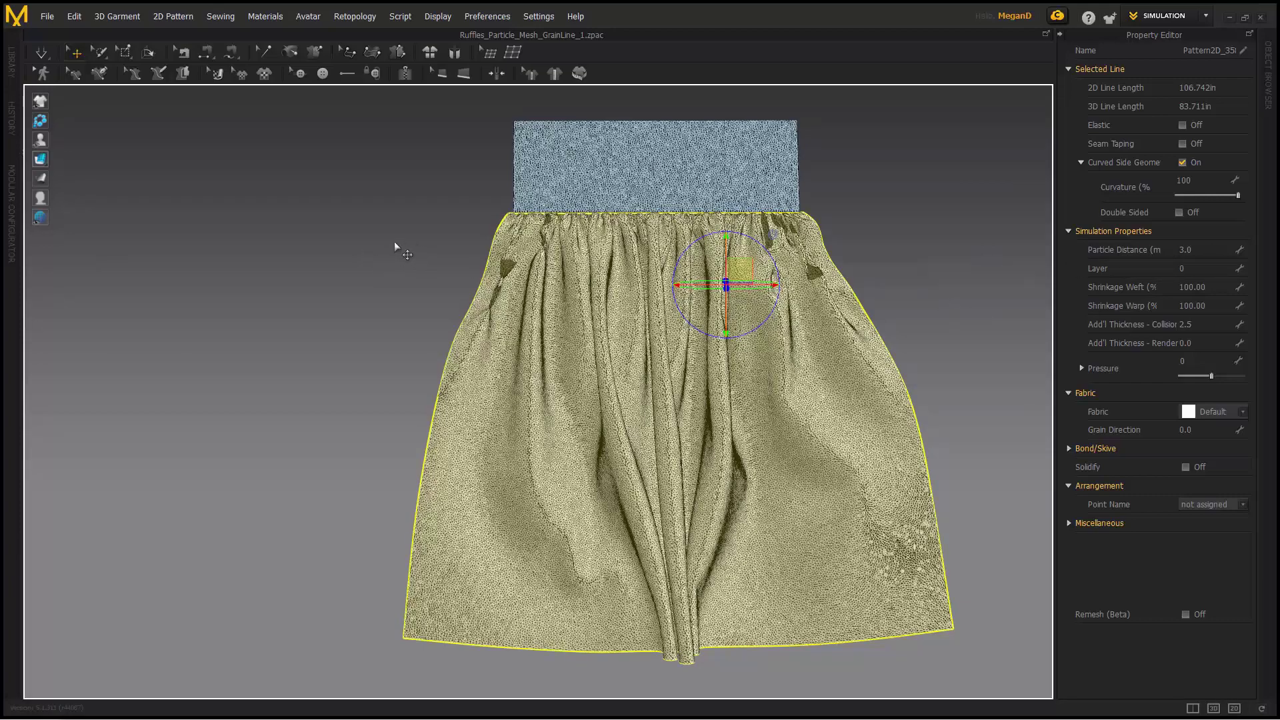
scroll(559, 427, "up", 5)
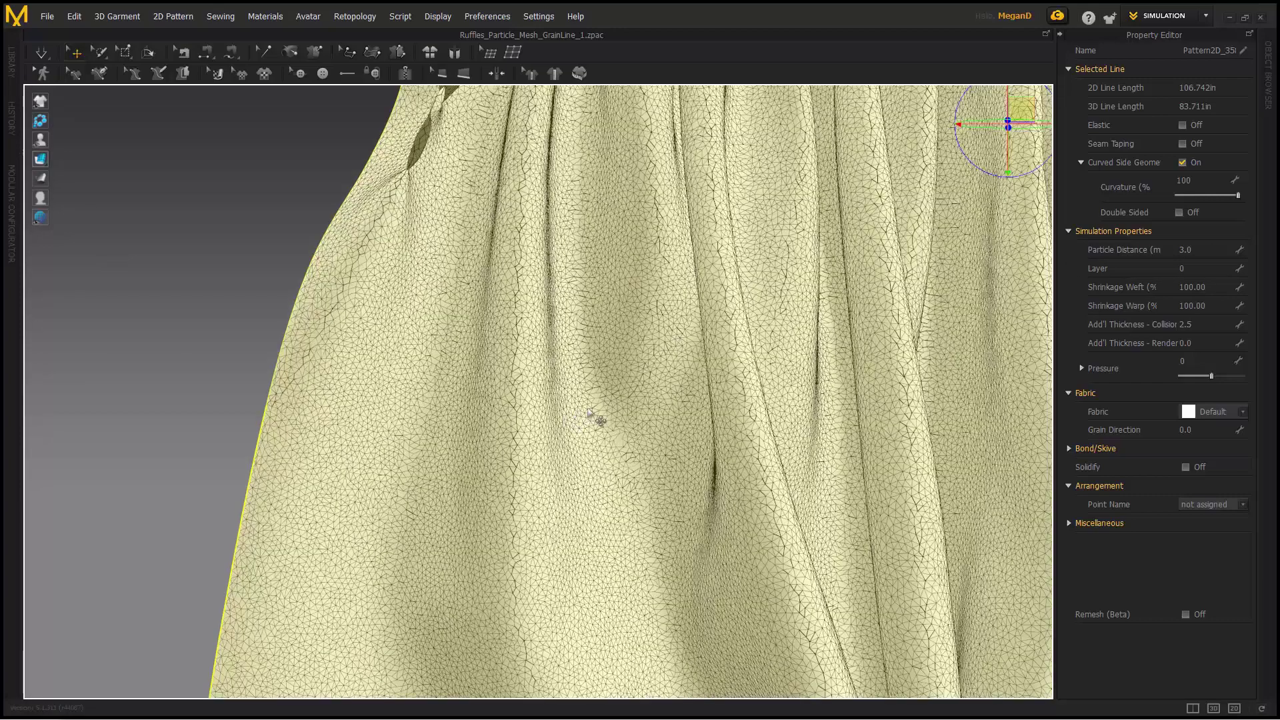
scroll(610, 411, "up", 2)
scroll(587, 373, "down", 2)
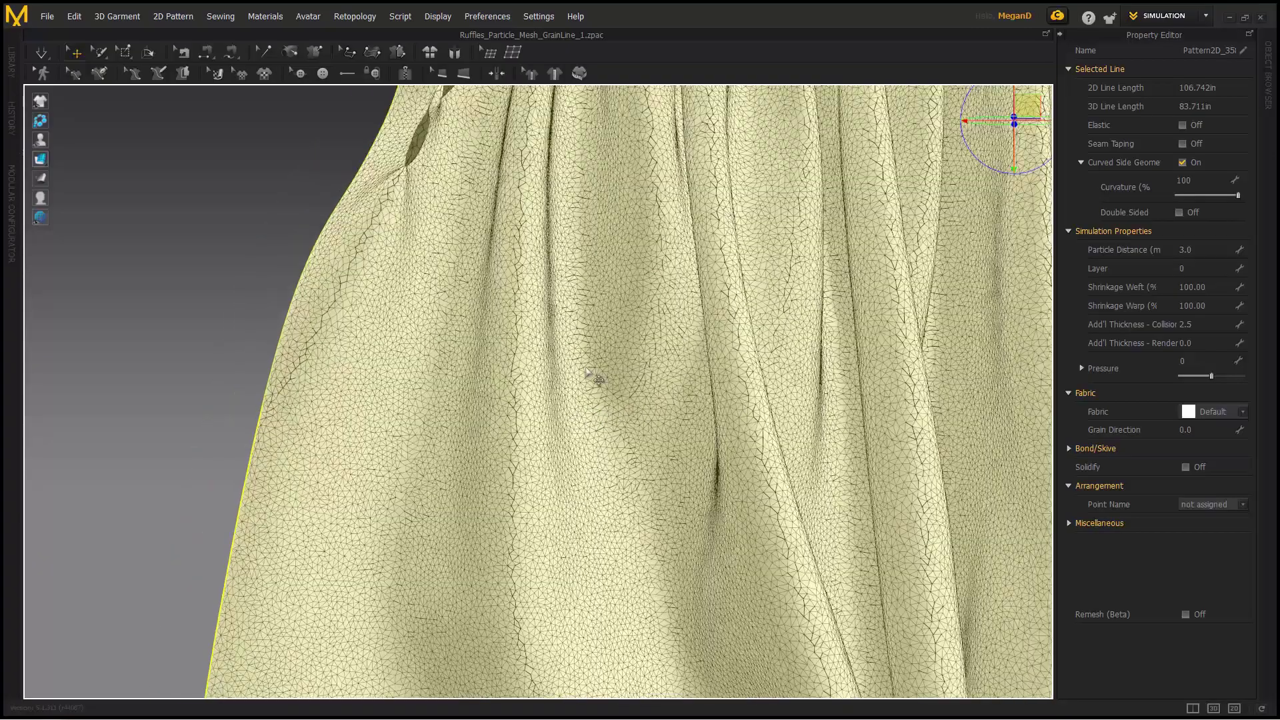
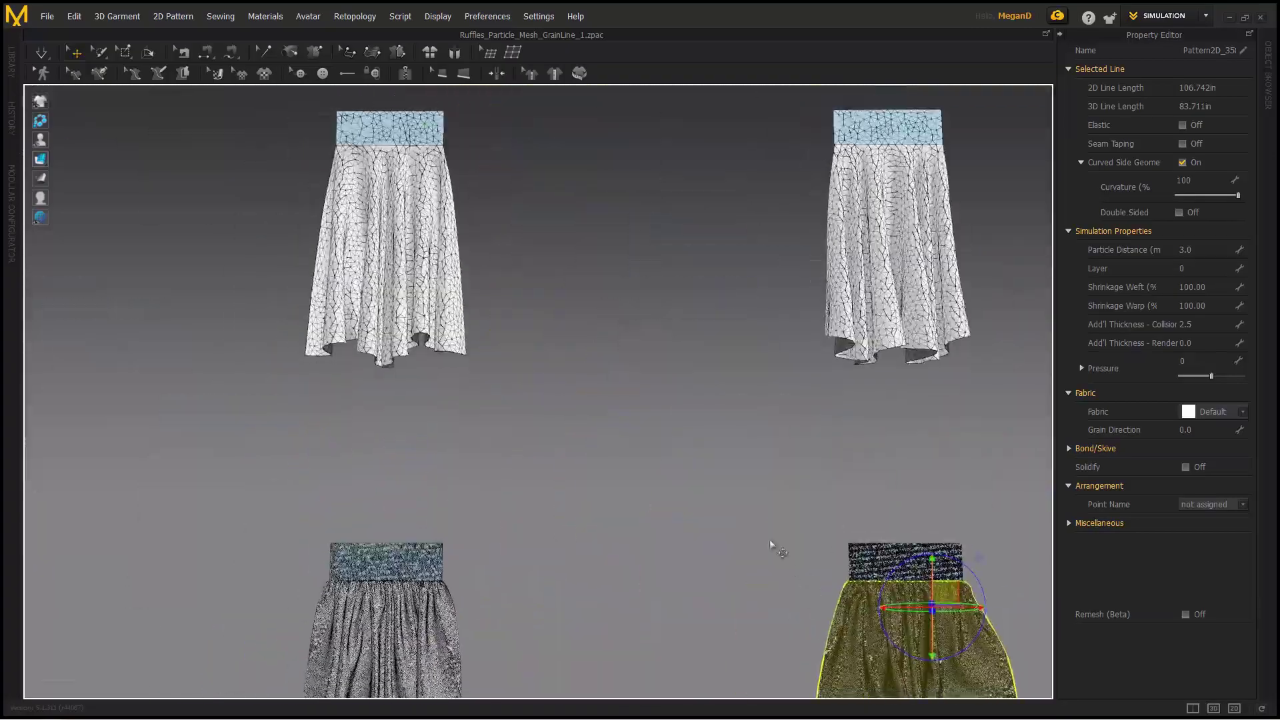
Switch the garments to a shaded surface display without mesh lines to compare the back-row samples.
mouse_move(39, 159)
left_click(113, 160)
scroll(280, 363, "down", 3)
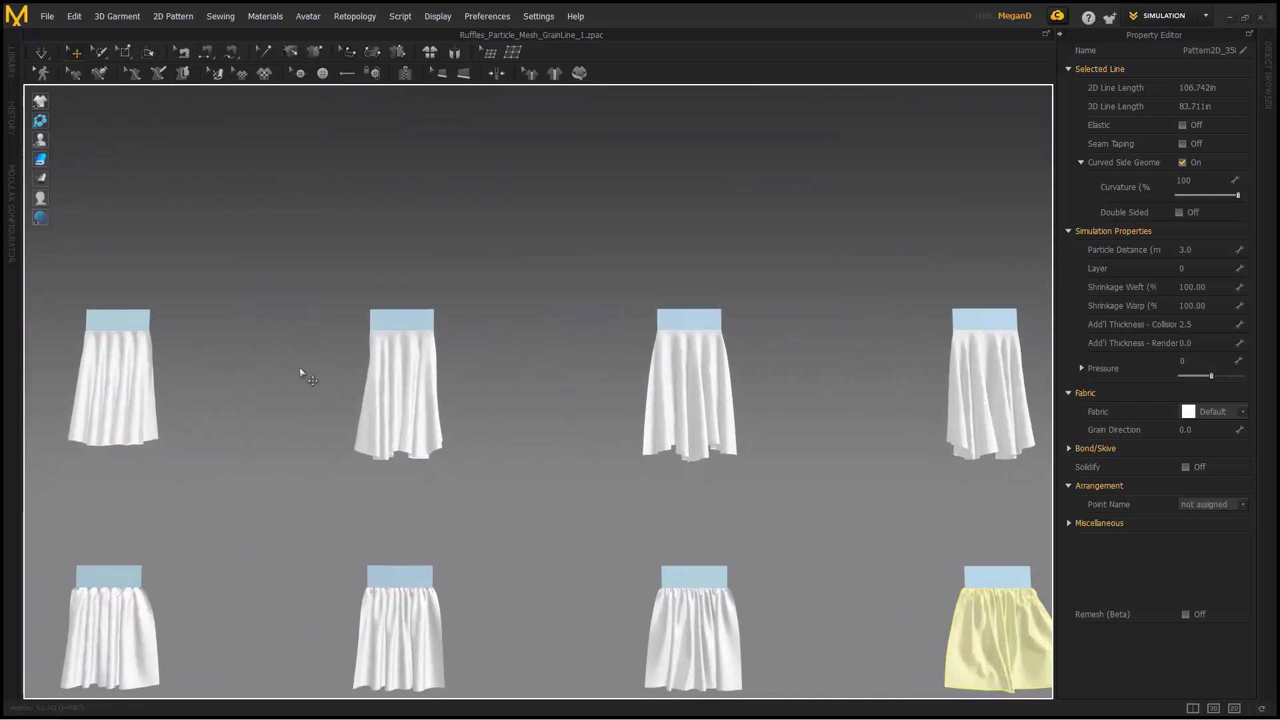
Select the first back-row ruffle and show the fabric list to check which fabric it uses.
middle_click_drag(114, 394, 123, 357)
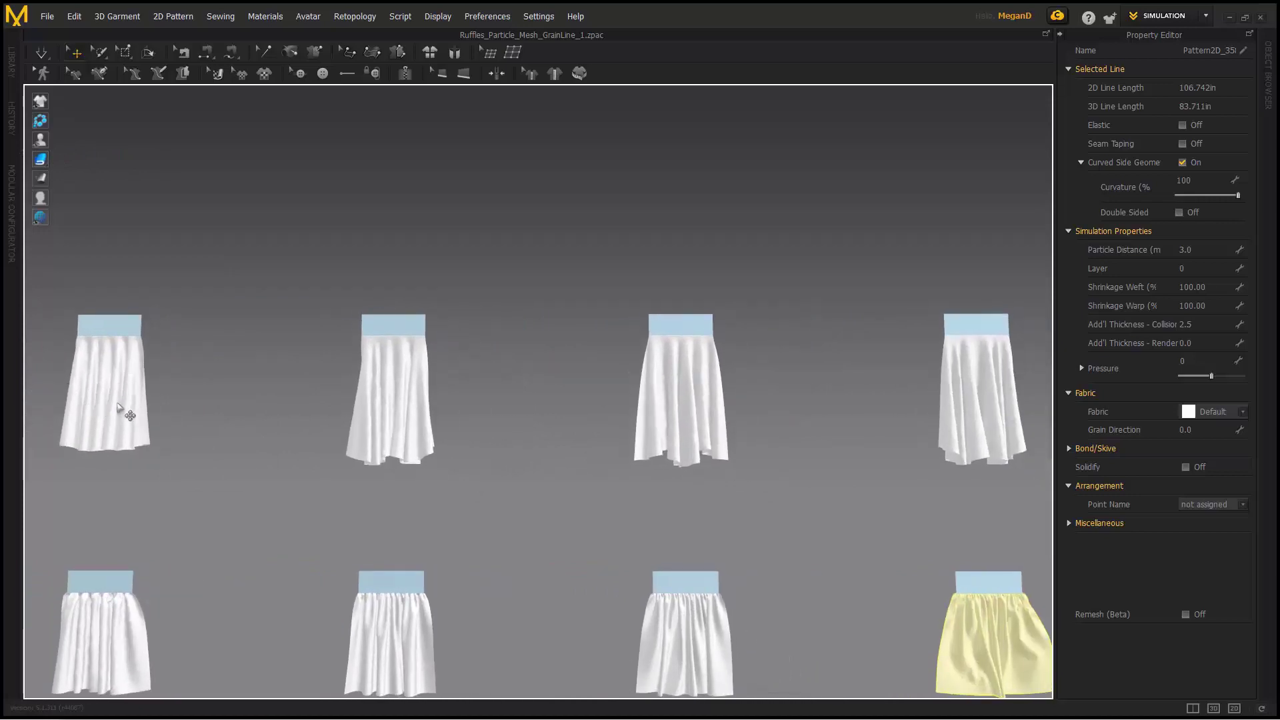
left_click(127, 389)
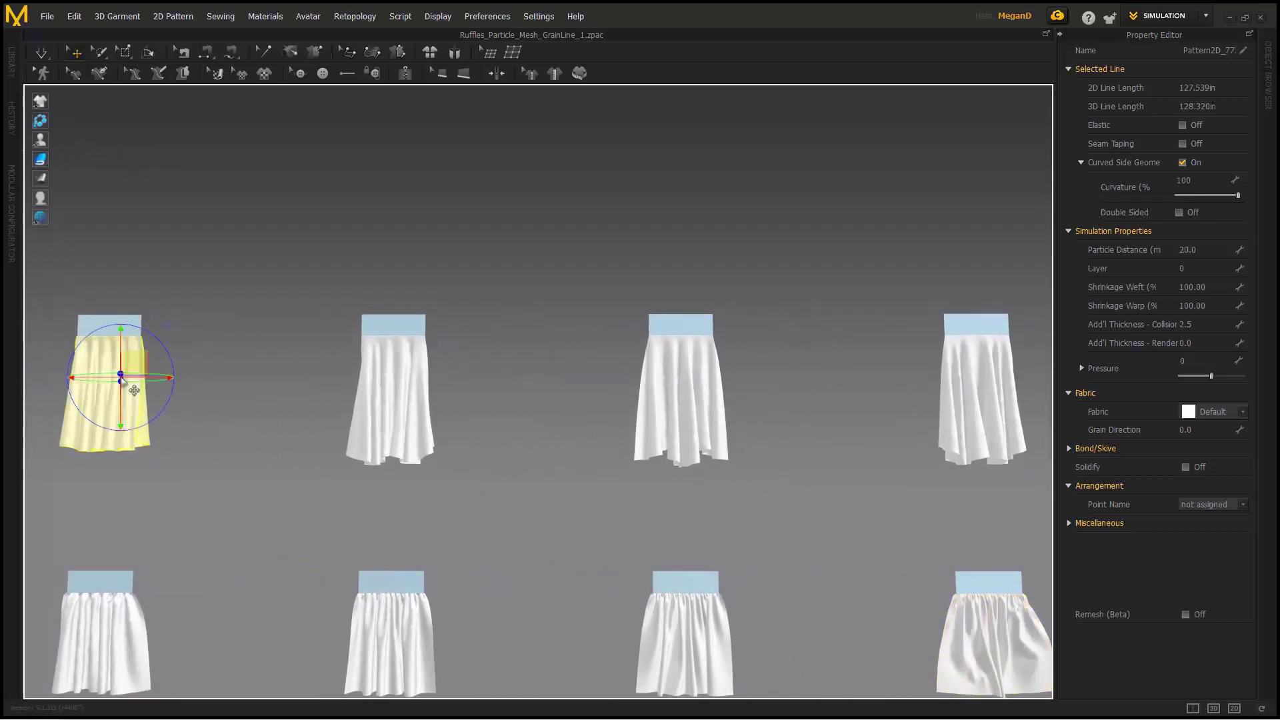
left_click(1268, 73)
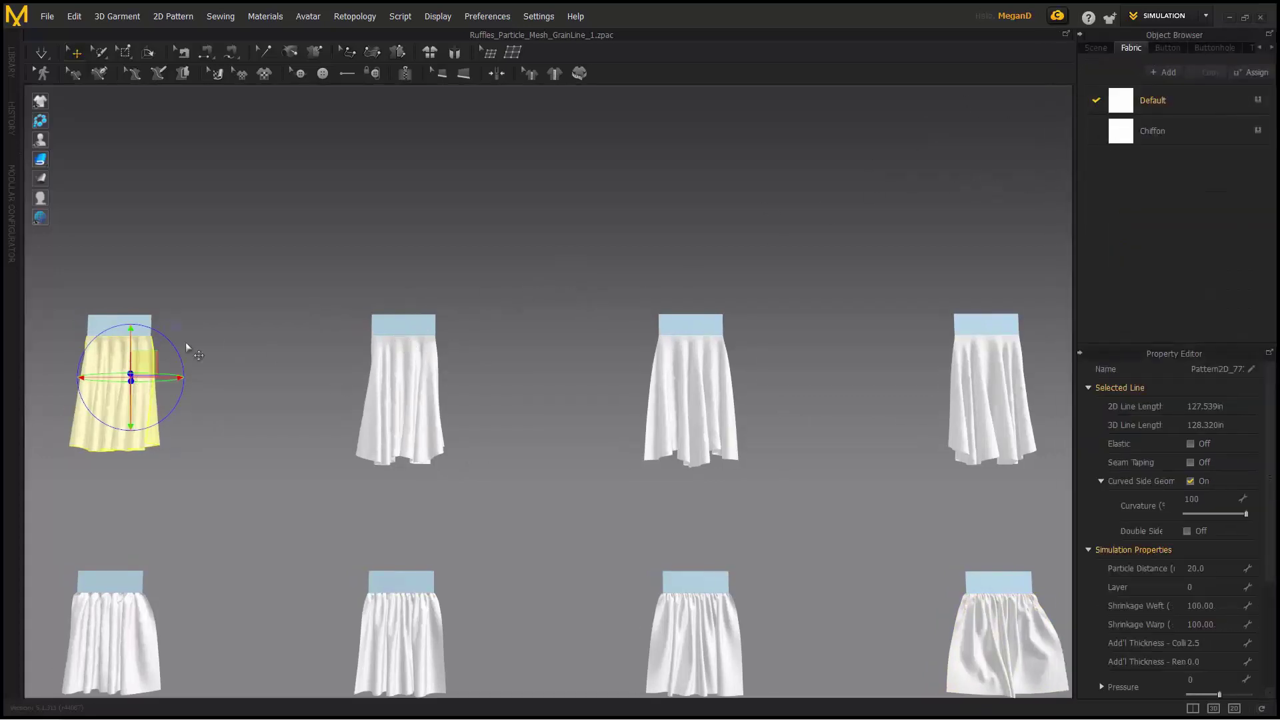
Compare the hems of the other three back-row ruffles and check the fabric of the second one.
middle_click_drag(578, 418, 525, 426)
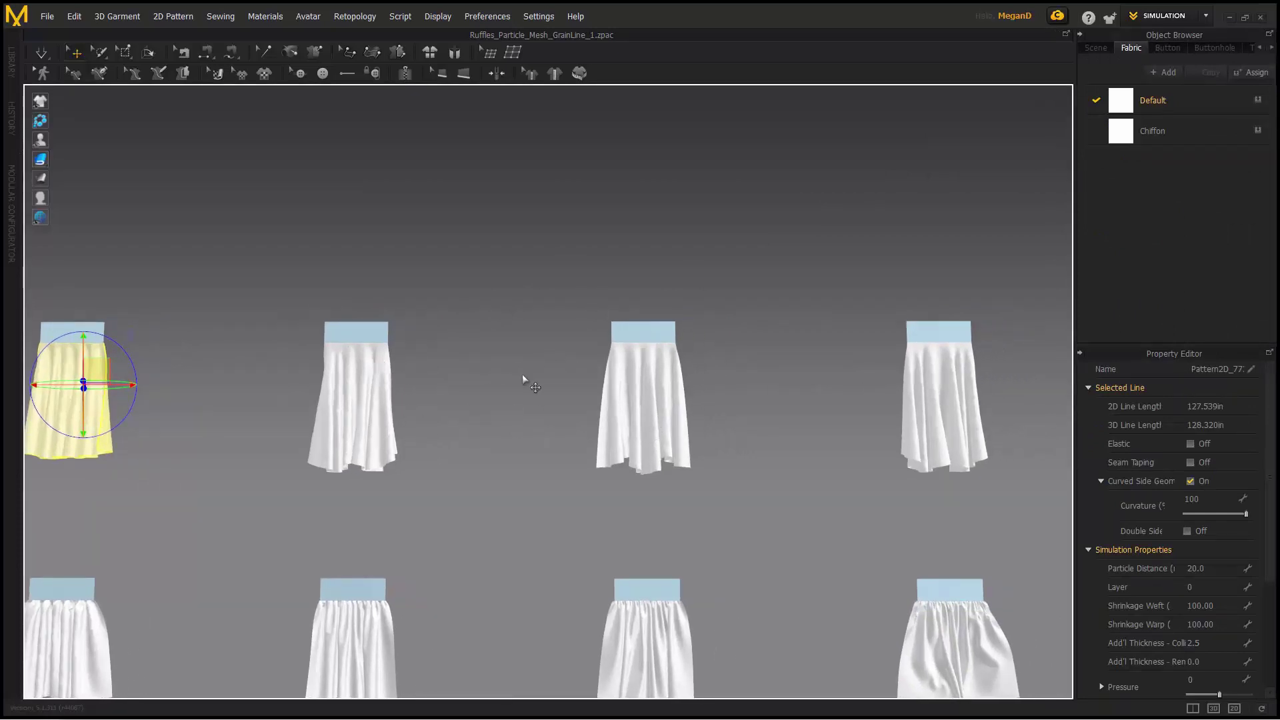
scroll(523, 378, "up", 2)
middle_click_drag(491, 363, 445, 367)
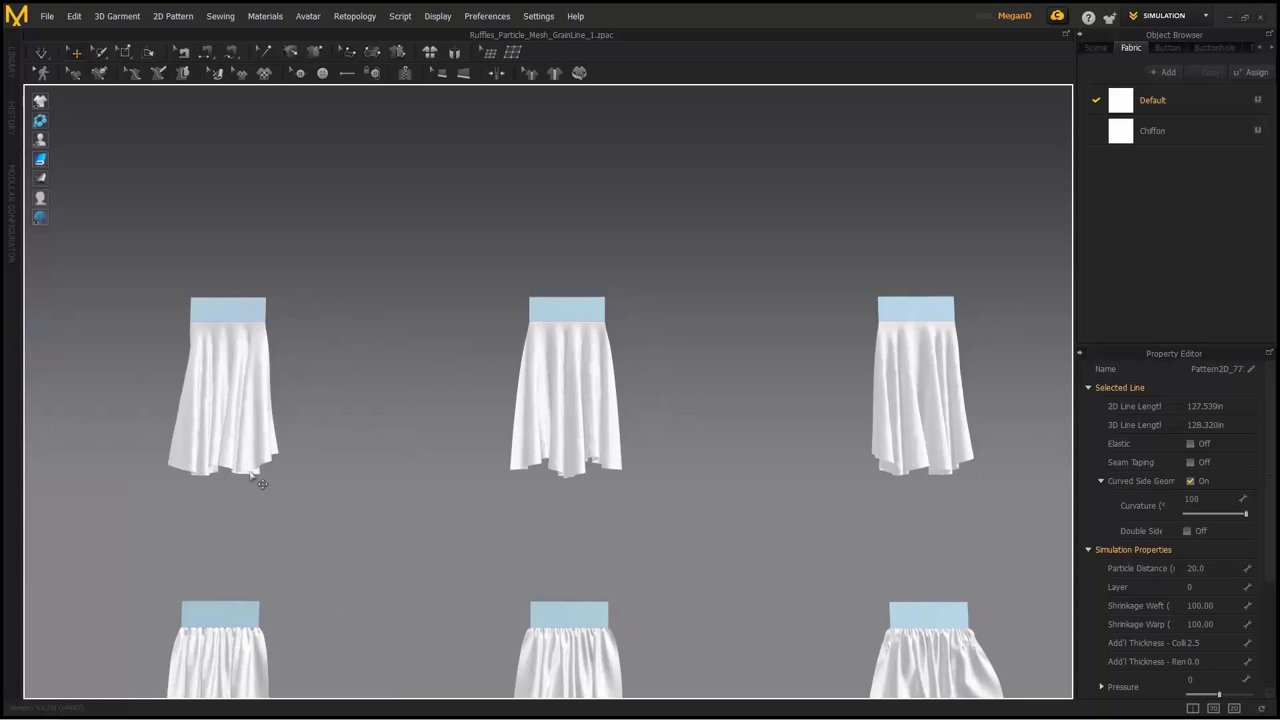
middle_click_drag(241, 458, 233, 467)
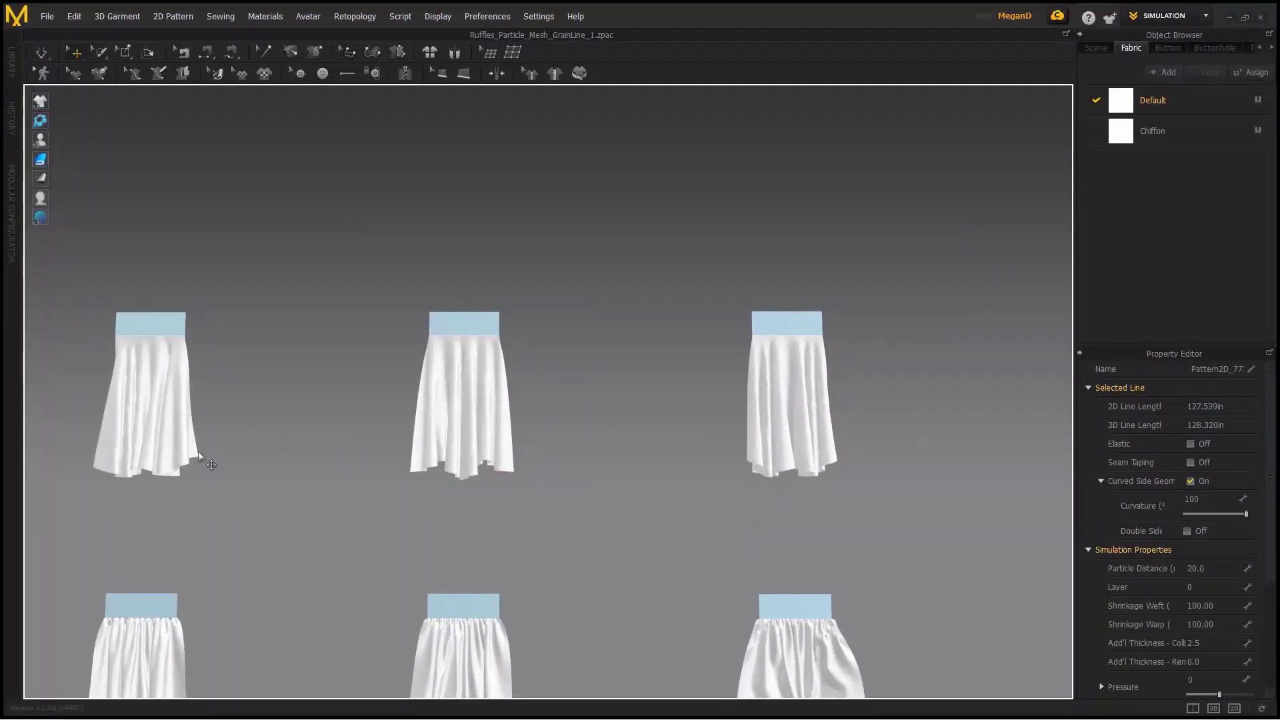
middle_click_drag(143, 459, 318, 471)
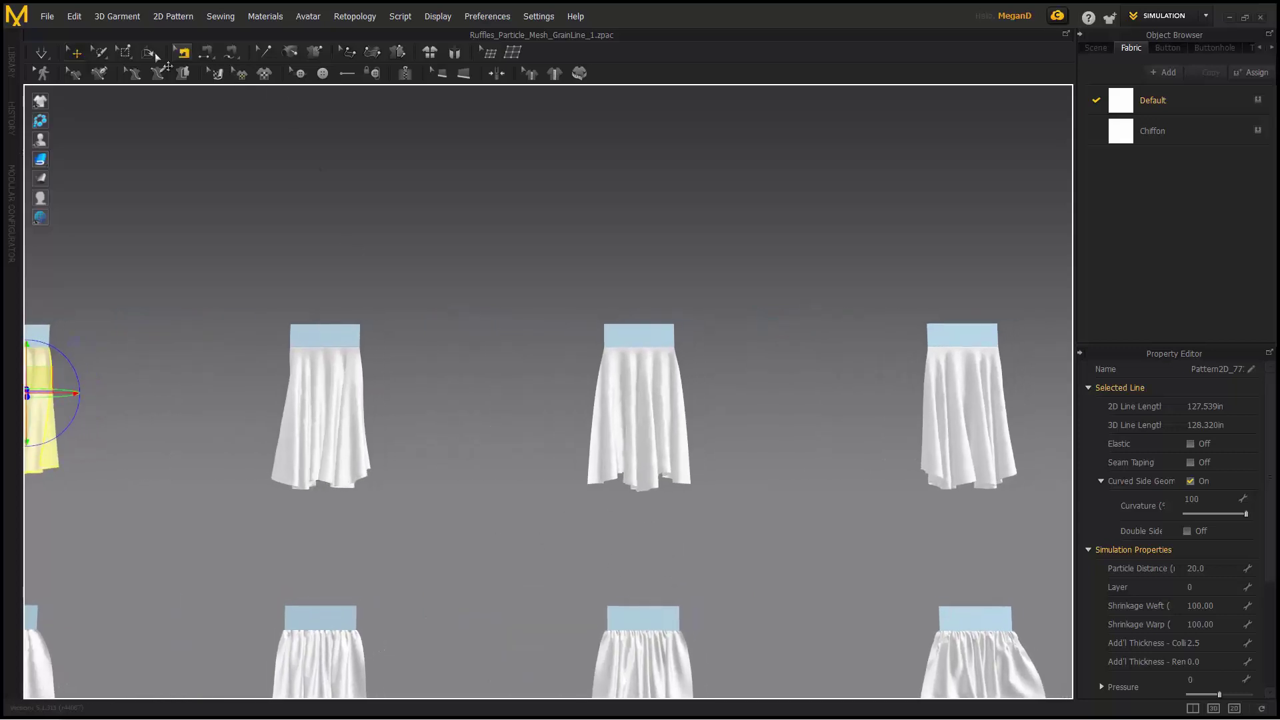
left_click(341, 397)
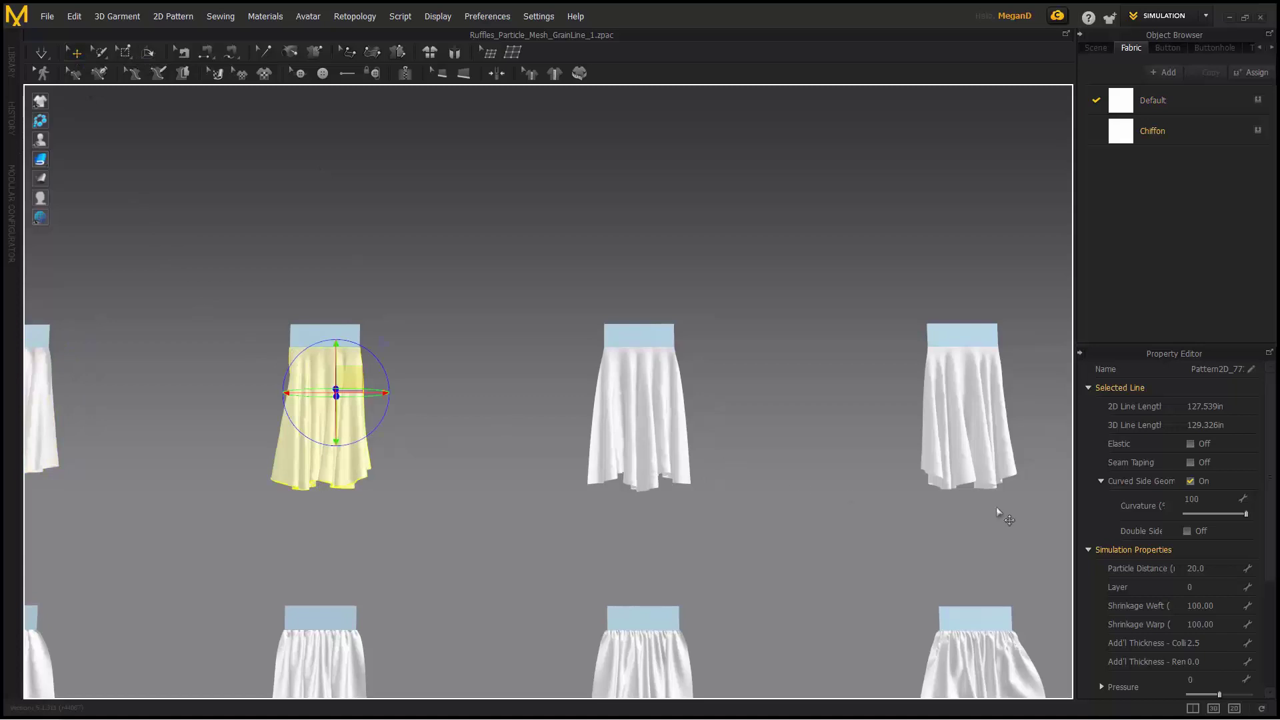
Show the 3D garments and the 2D patterns side by side with the three sample rows in view.
left_click(1234, 708)
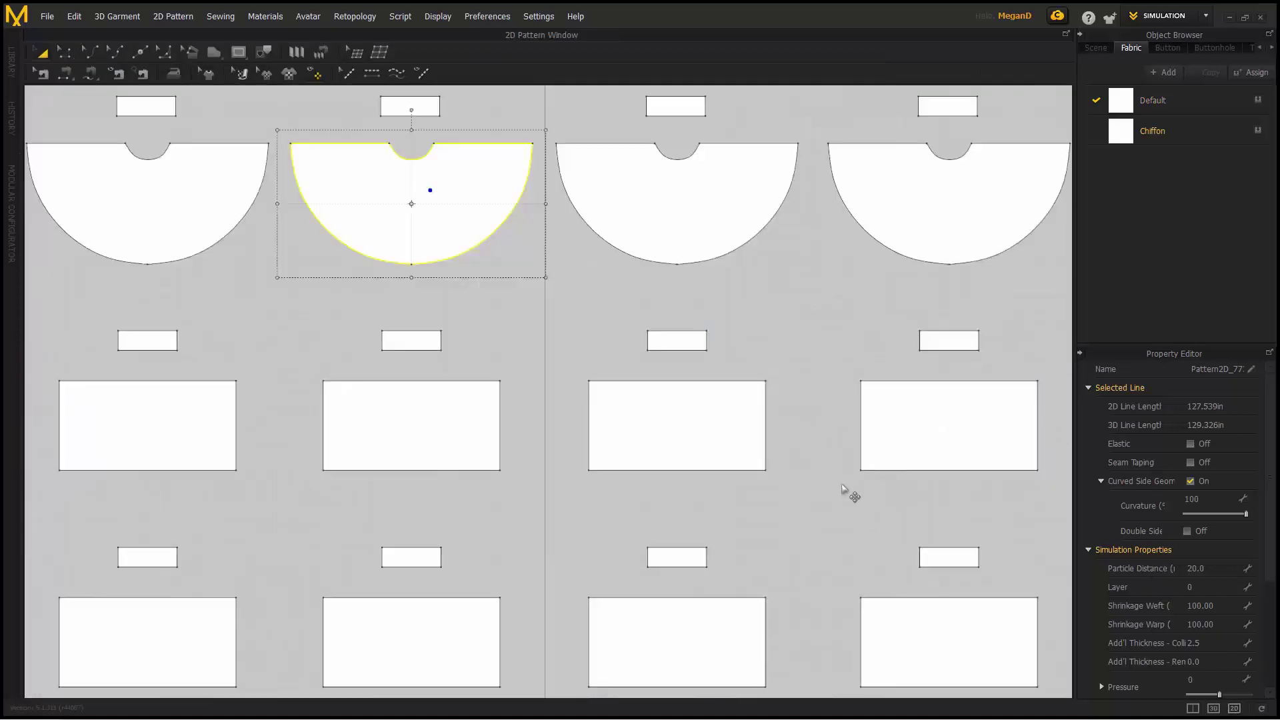
left_click(1214, 708)
left_click(1193, 708)
scroll(314, 382, "down", 3)
middle_click_drag(357, 380, 415, 199)
scroll(427, 360, "down", 1)
scroll(402, 362, "up", 1)
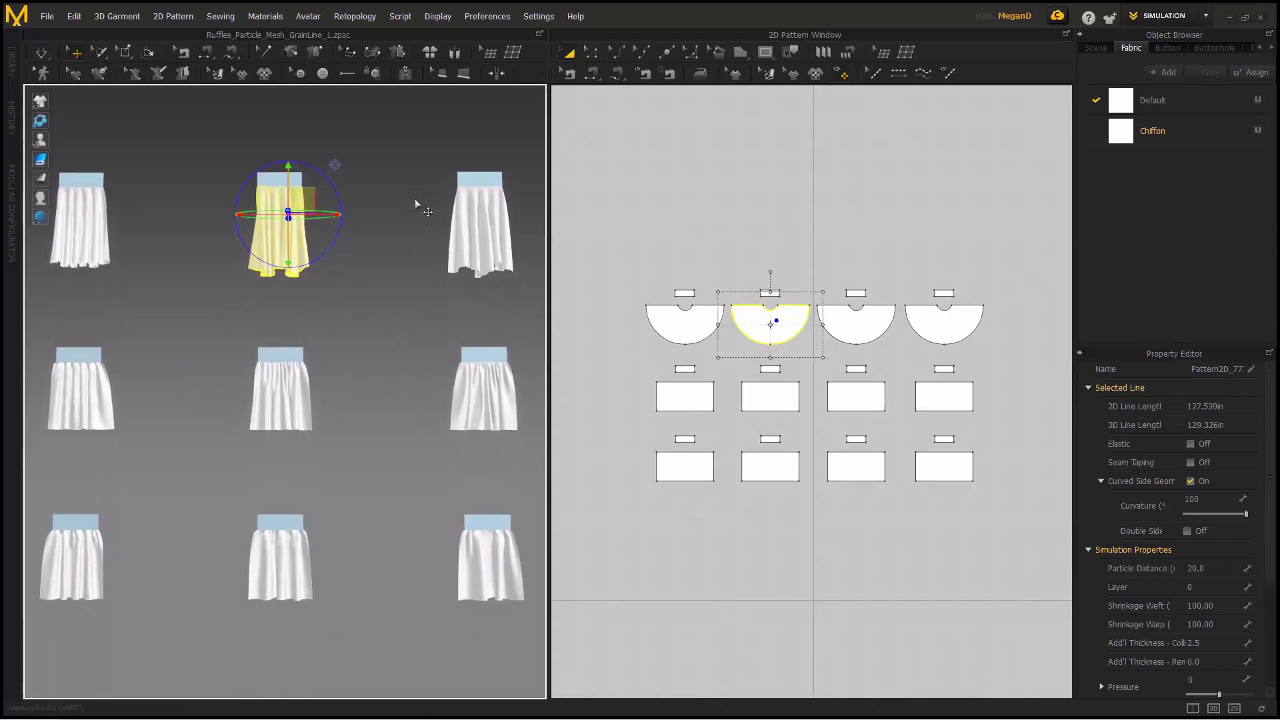
Display the grain lines on the 2D patterns and select the Chiffon fabric to highlight the patterns that use it.
left_click(756, 272)
scroll(756, 273, "up", 5)
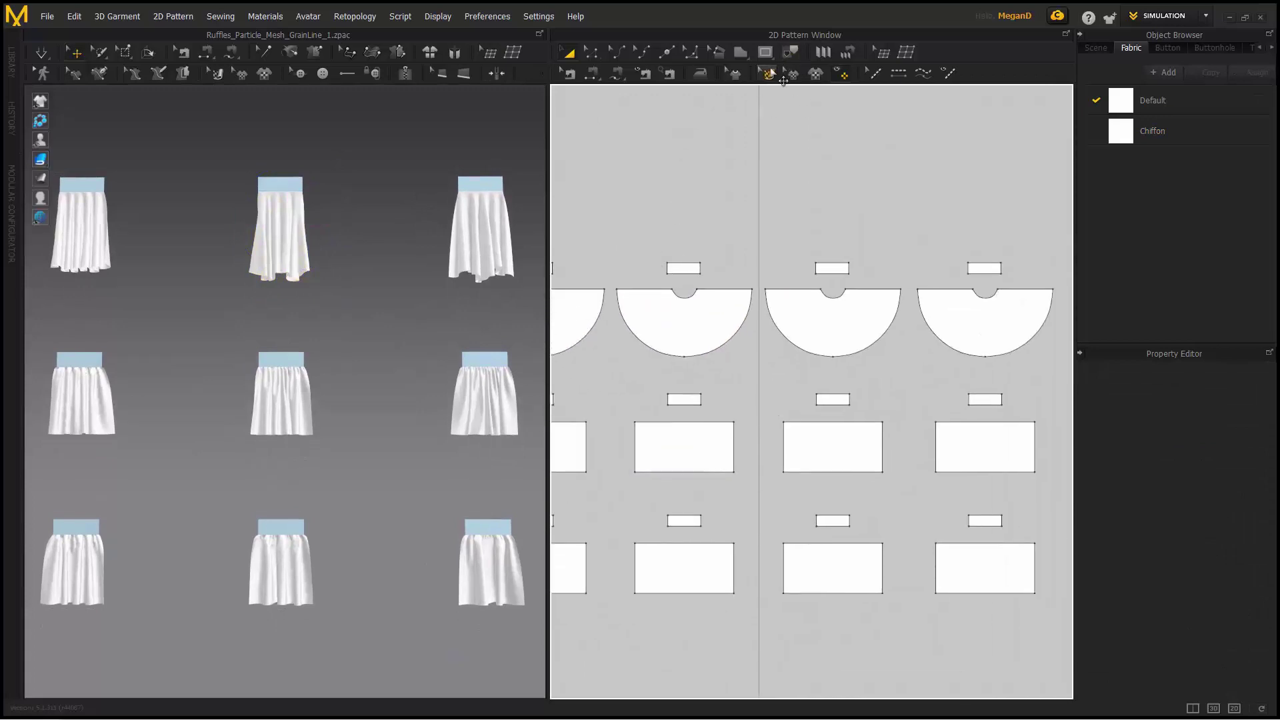
left_click(781, 77)
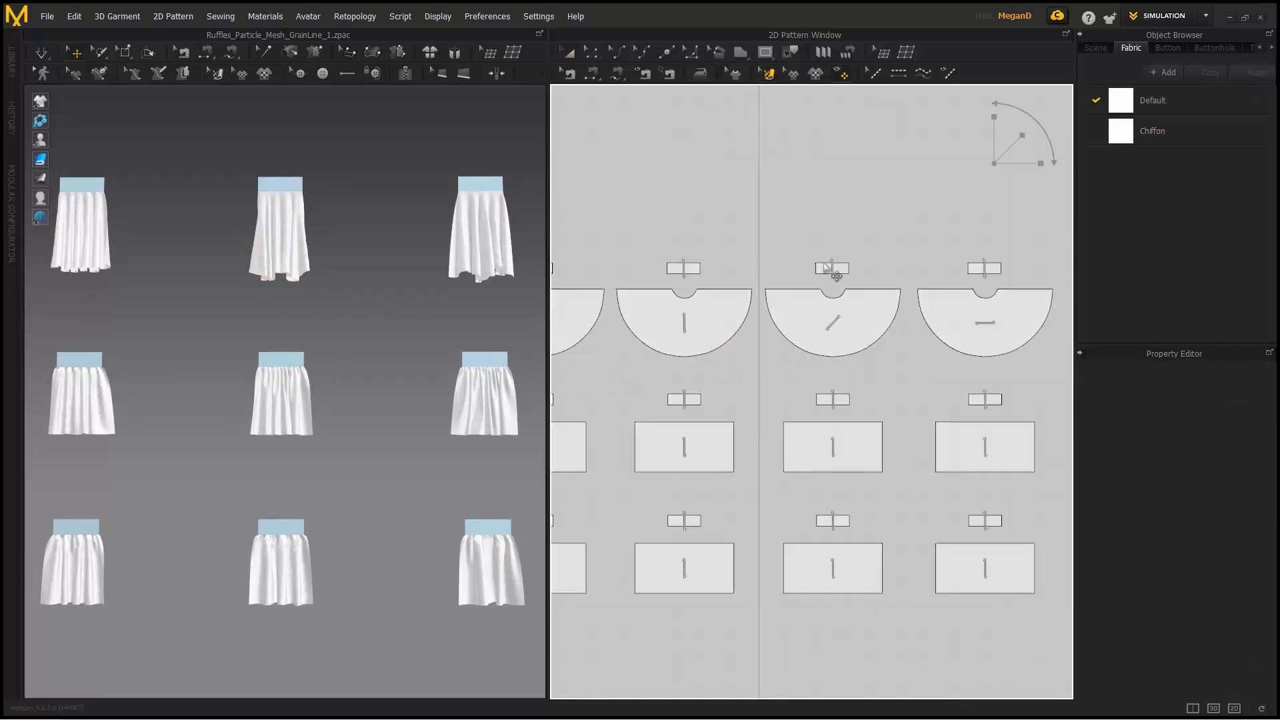
left_click(1167, 140)
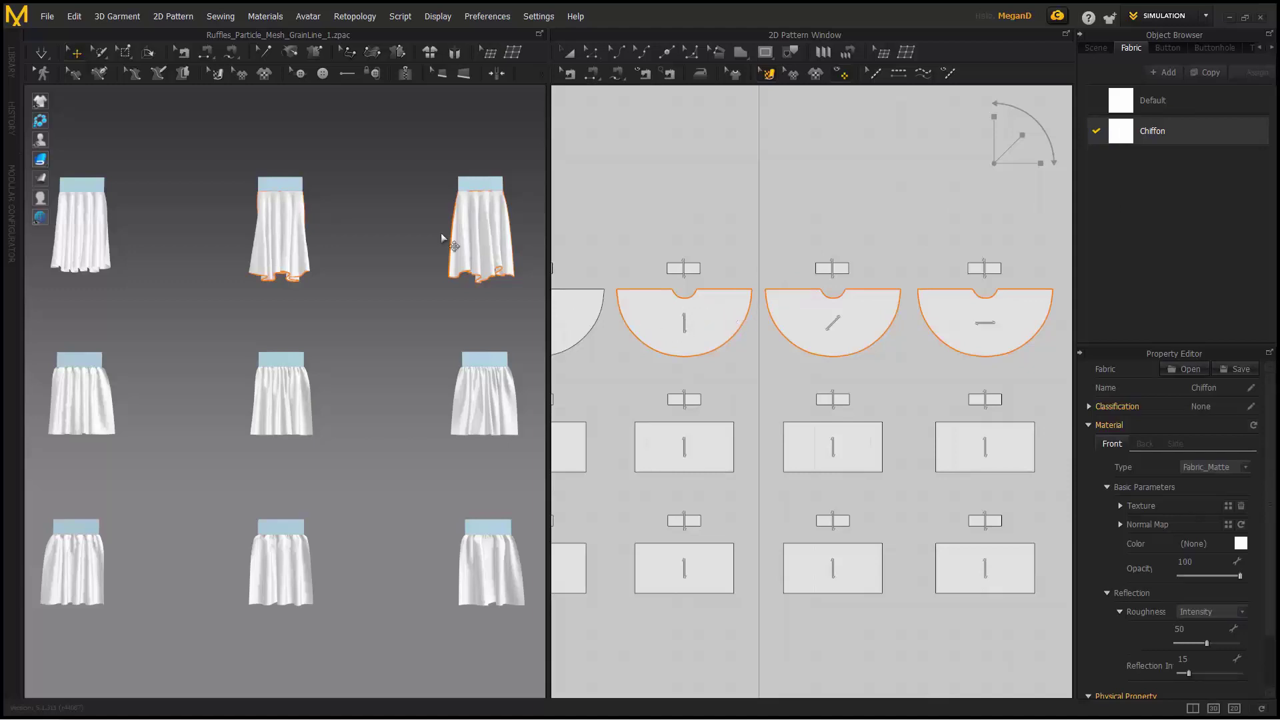
Check the grain line of the first chiffon half-circle pattern against its draped ruffle.
scroll(344, 196, "up", 1)
scroll(323, 320, "up", 5)
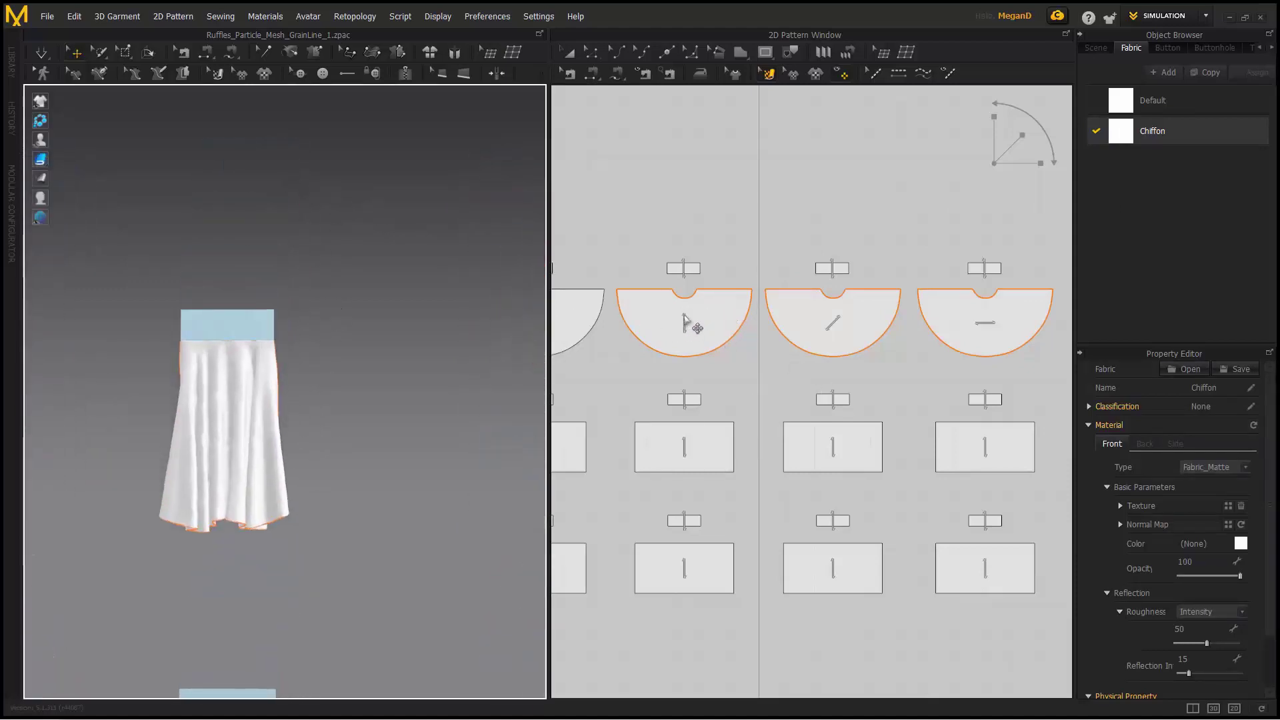
left_click(687, 323)
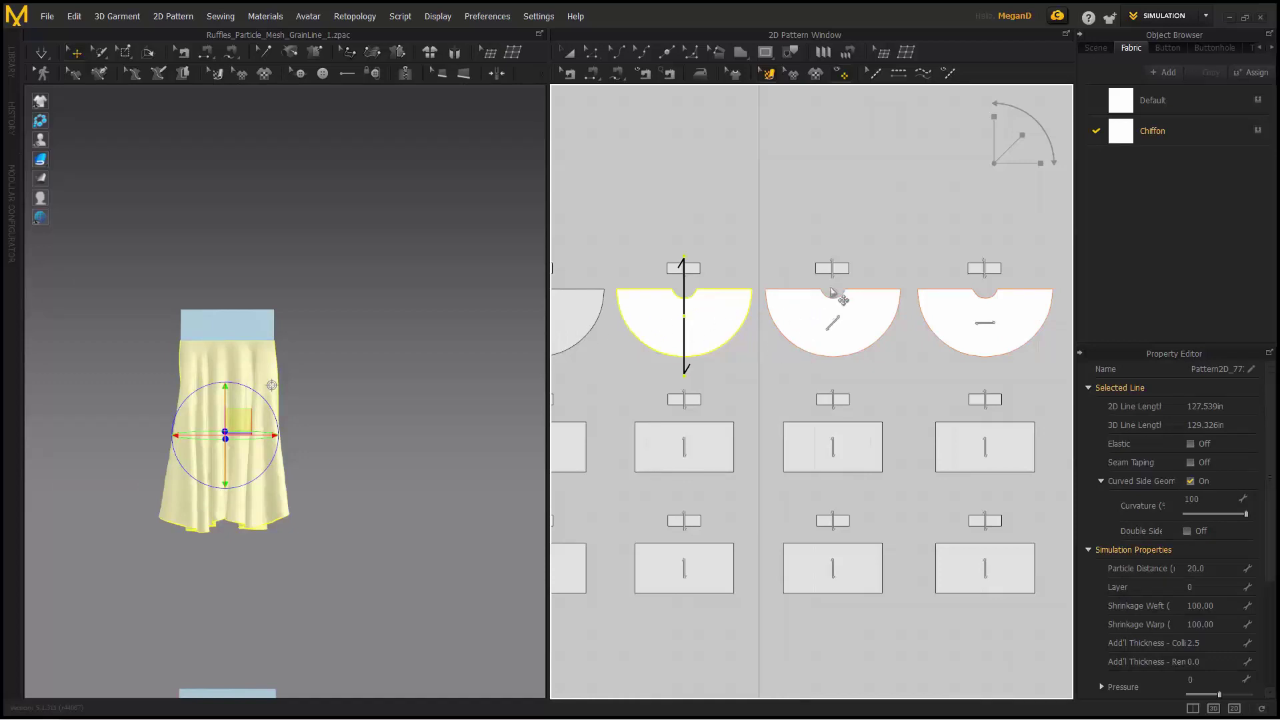
middle_click_drag(396, 378, 418, 378)
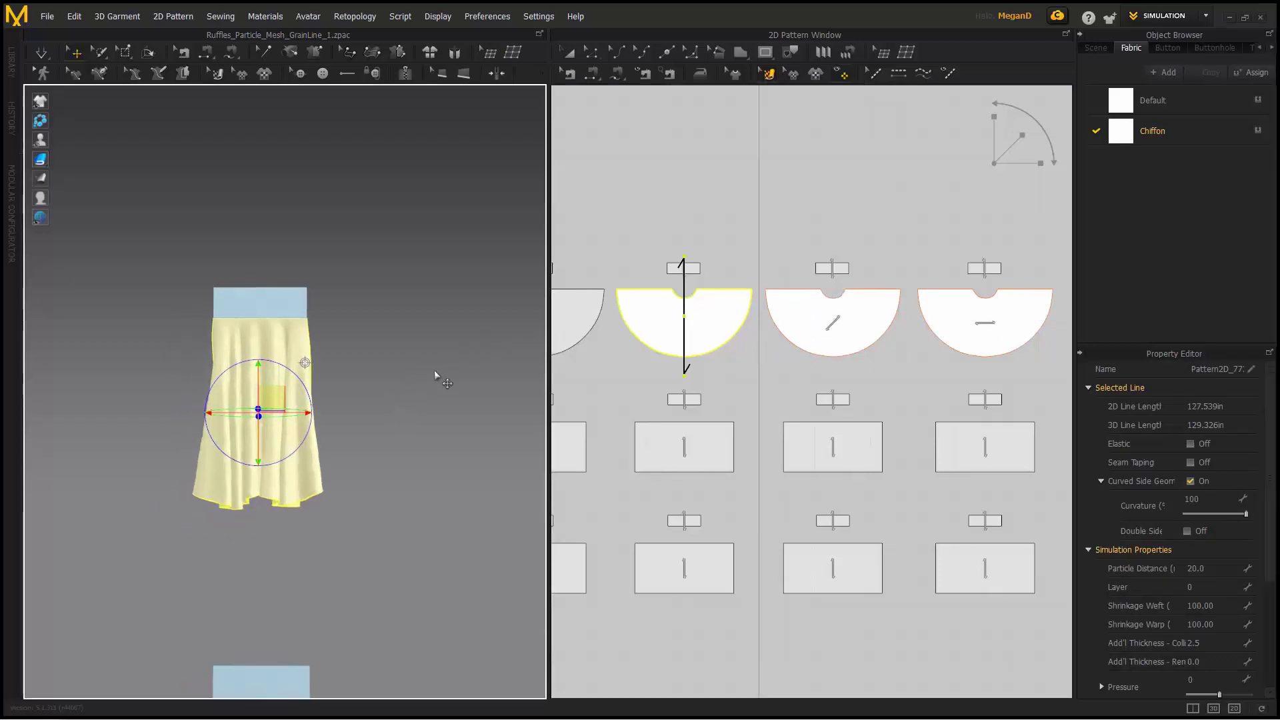
left_click(421, 377)
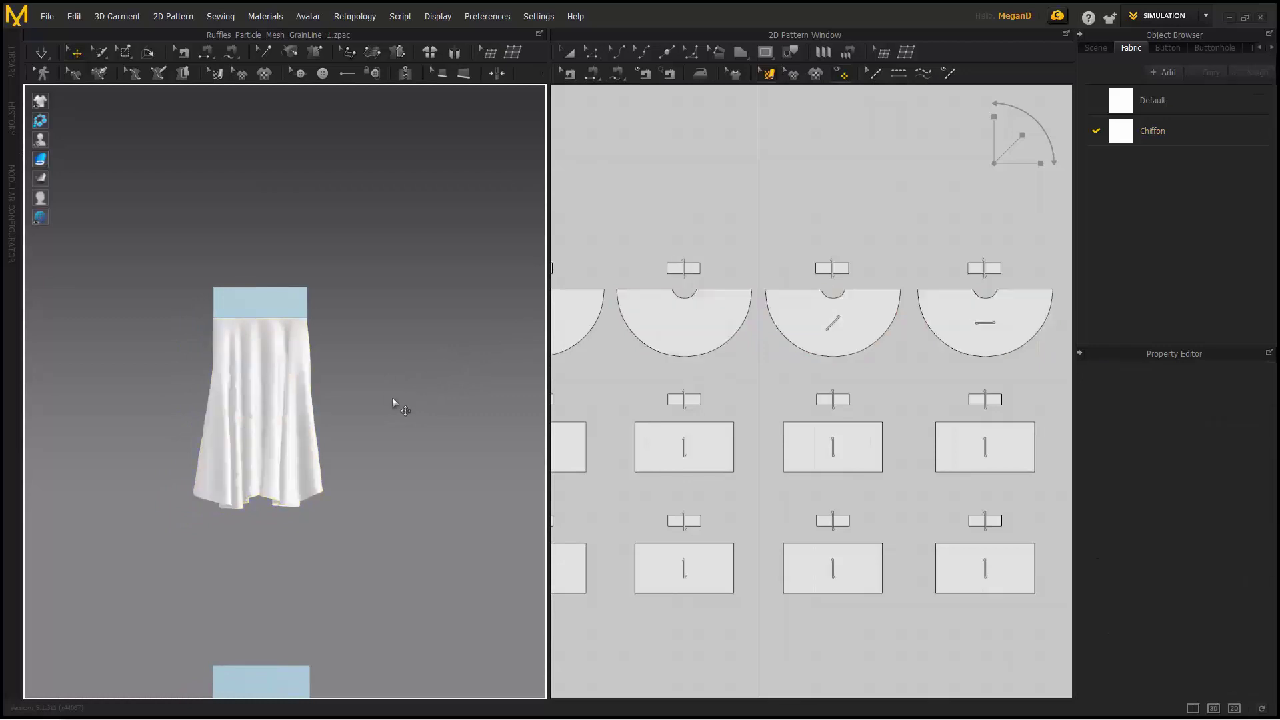
Pick the two drooping hem points on the vertical-grain chiffon ruffle to locate them on its 2D pattern.
middle_click_drag(252, 434, 253, 378)
scroll(254, 375, "up", 2)
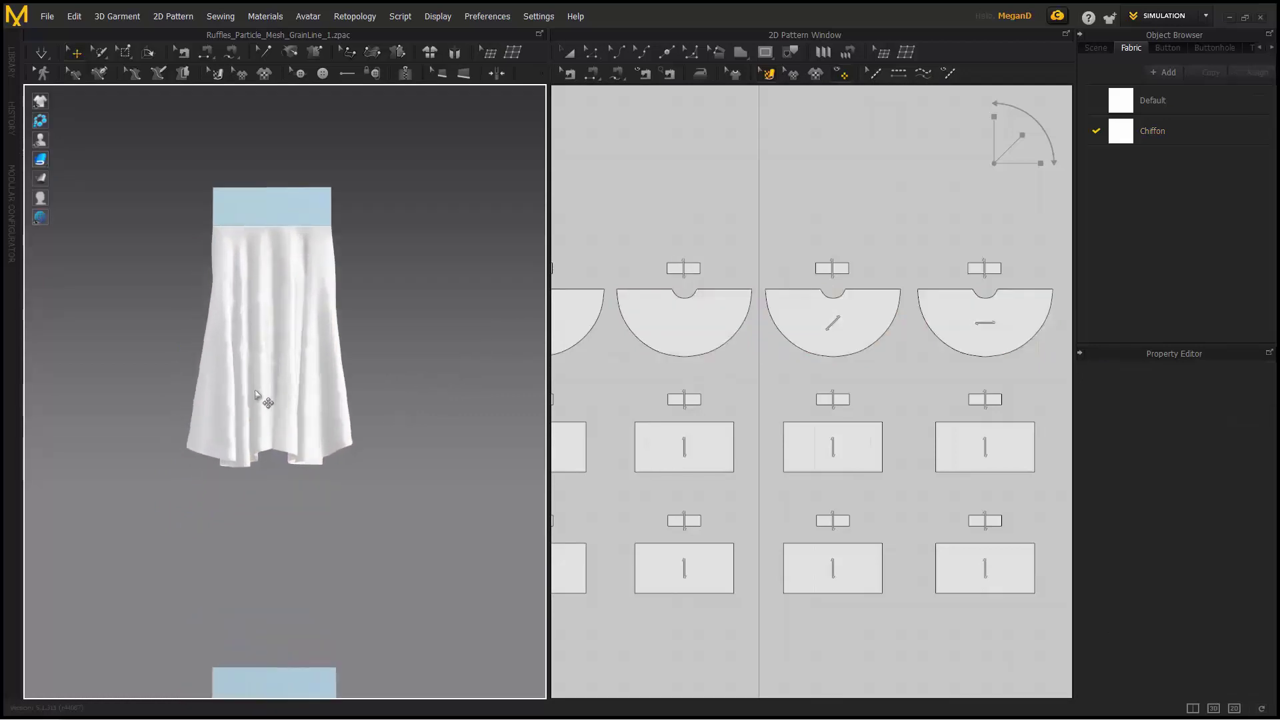
left_click(233, 465)
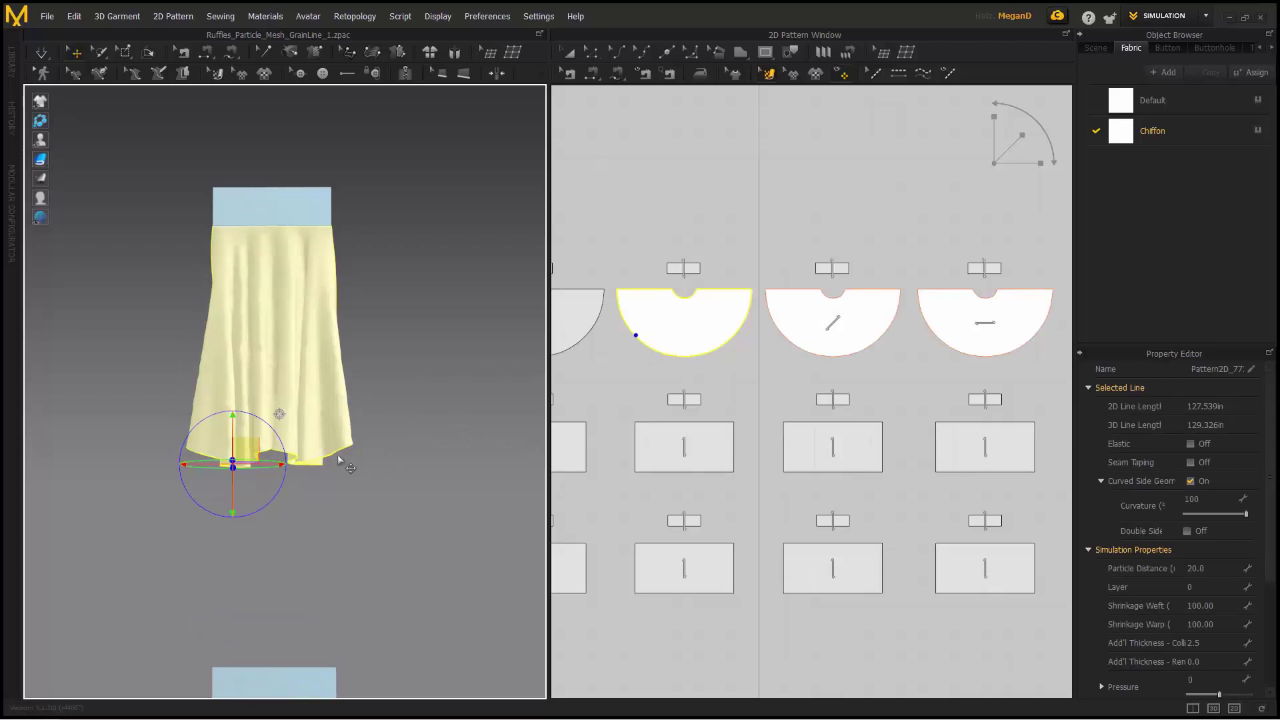
left_click(306, 463)
Pick the center and side hem points on the diagonal-grain chiffon ruffle to locate them on its 2D pattern.
middle_click_drag(431, 405, 175, 390)
scroll(310, 403, "down", 3)
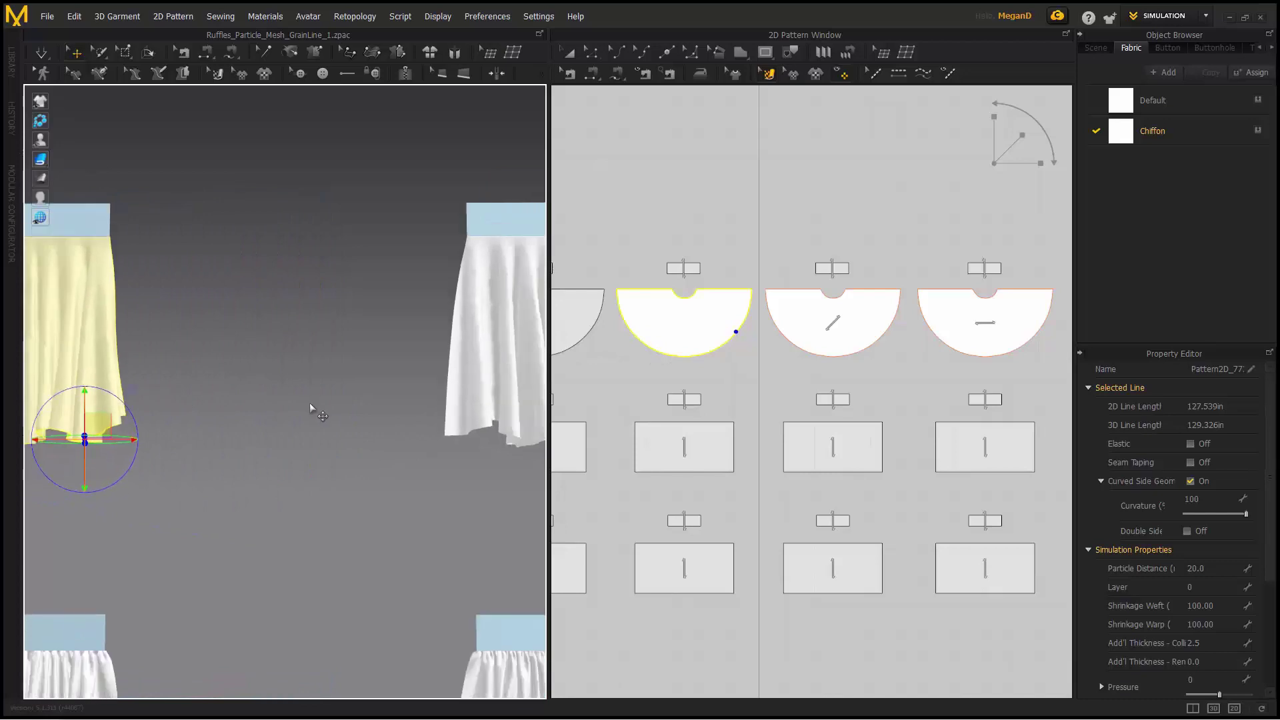
middle_click_drag(381, 396, 222, 393)
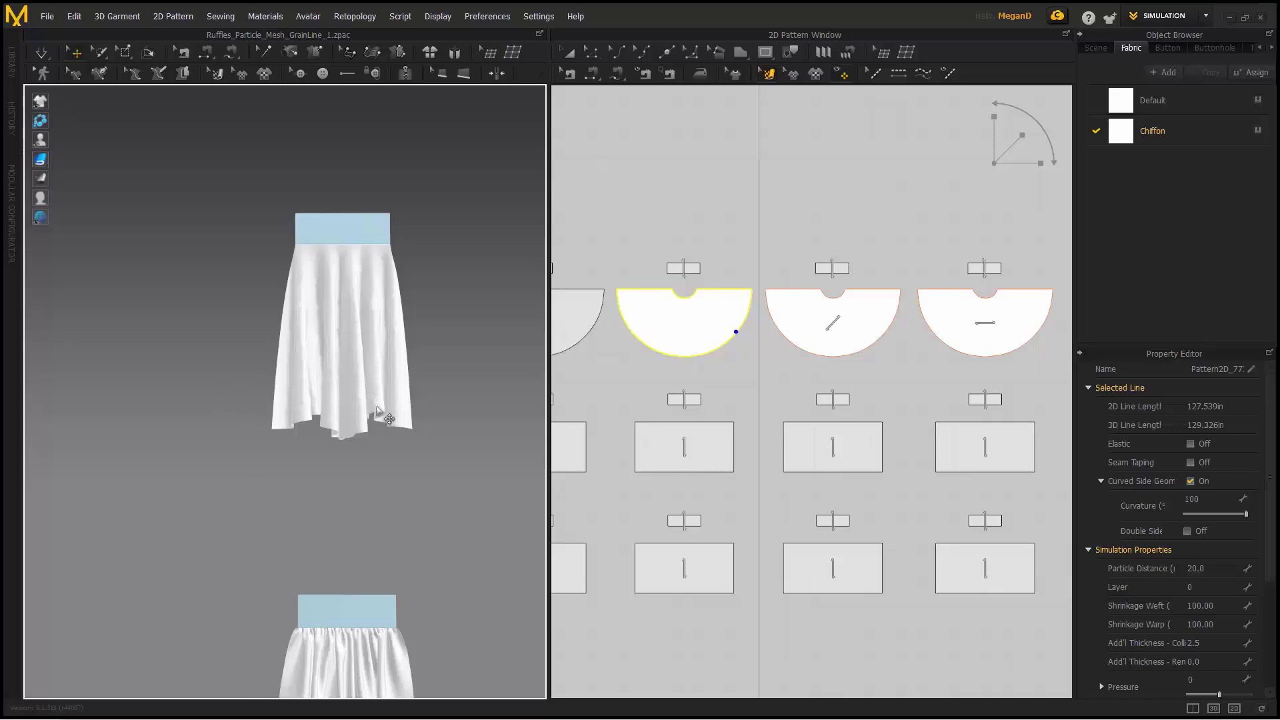
left_click(344, 433)
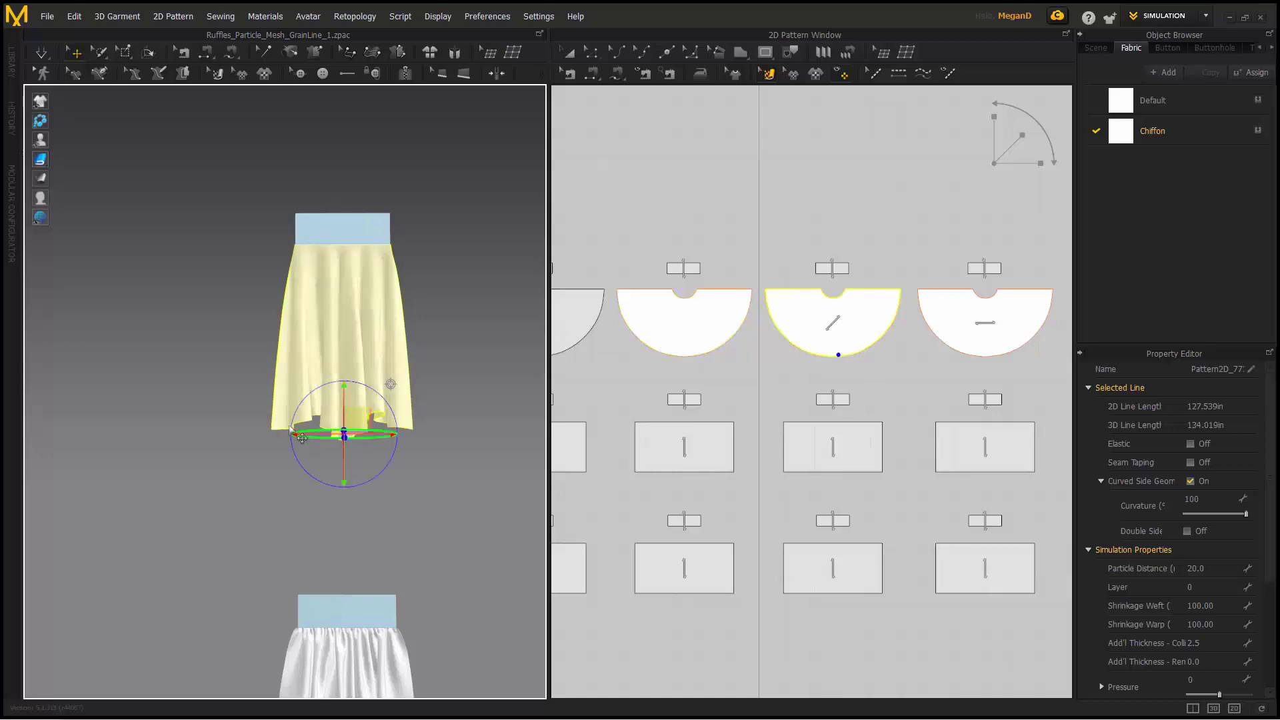
left_click(272, 422)
left_click(412, 427)
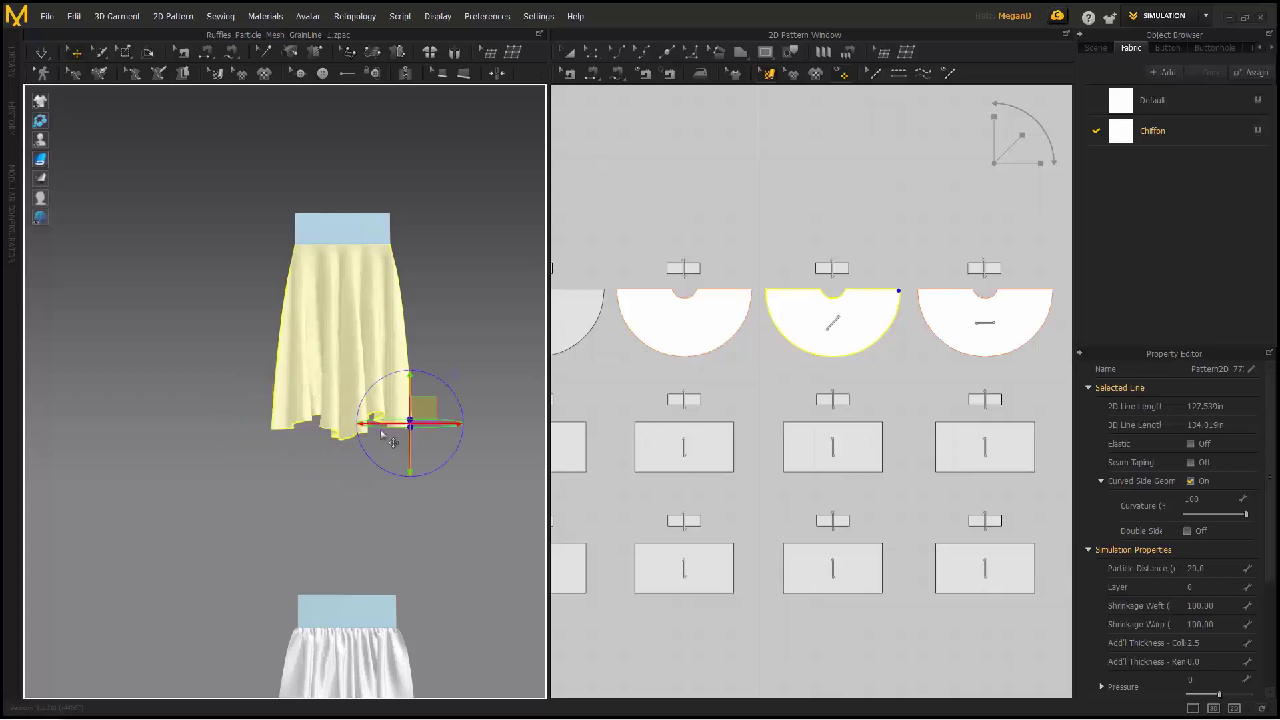
left_click(344, 438)
left_click(283, 424)
right_click_drag(371, 410, 289, 420)
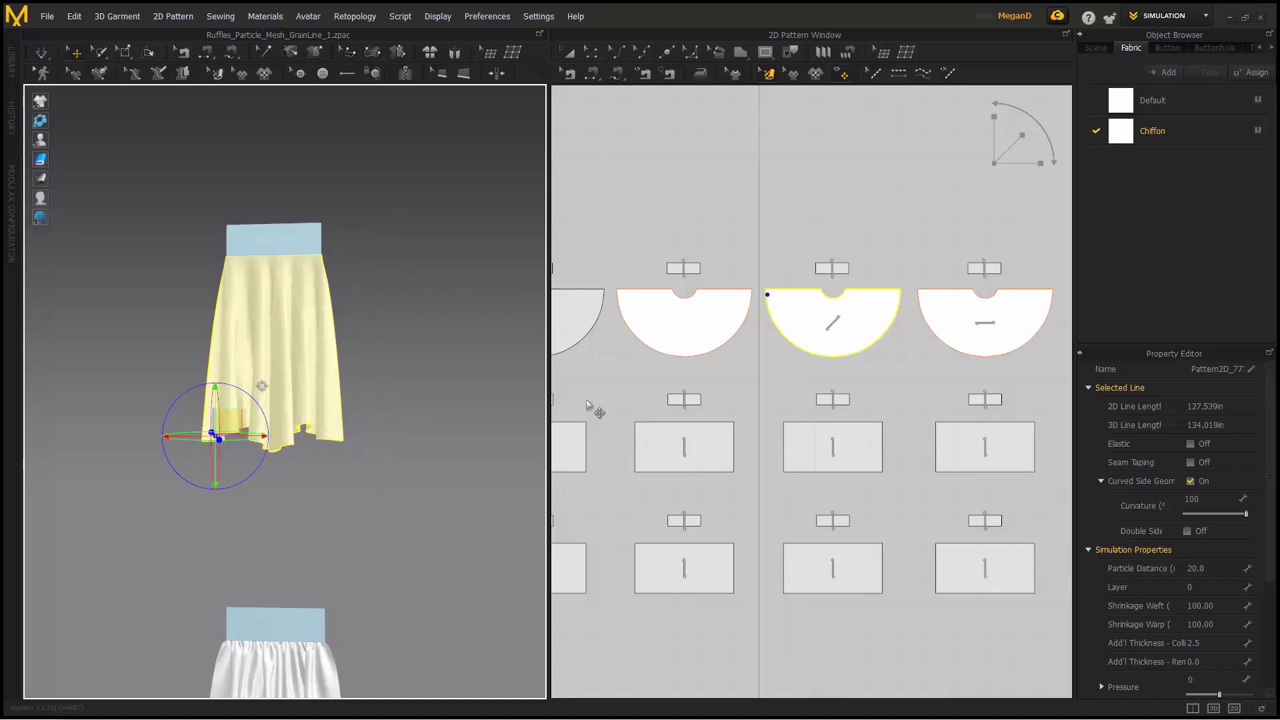
Compare the drape of the three chiffon ruffles with the grain line directions of their 2D patterns.
scroll(422, 352, "down", 3)
middle_click_drag(421, 352, 366, 380)
scroll(363, 379, "down", 3)
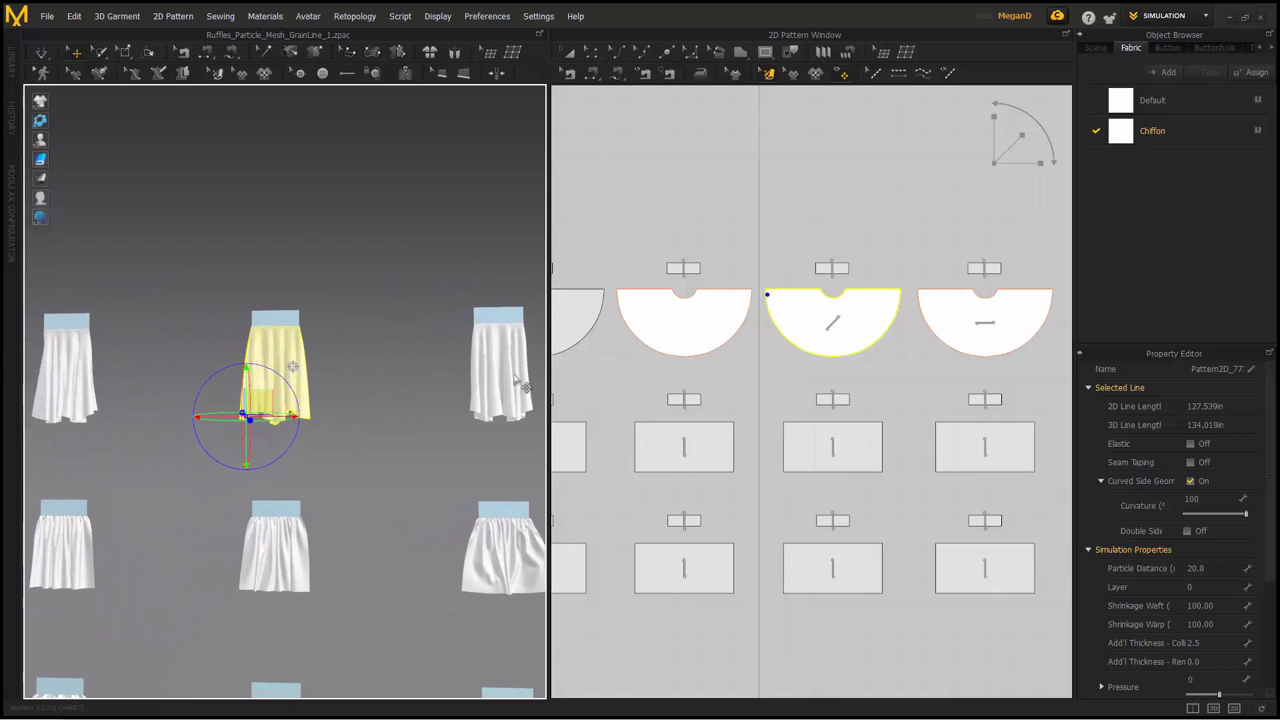
left_click(767, 73)
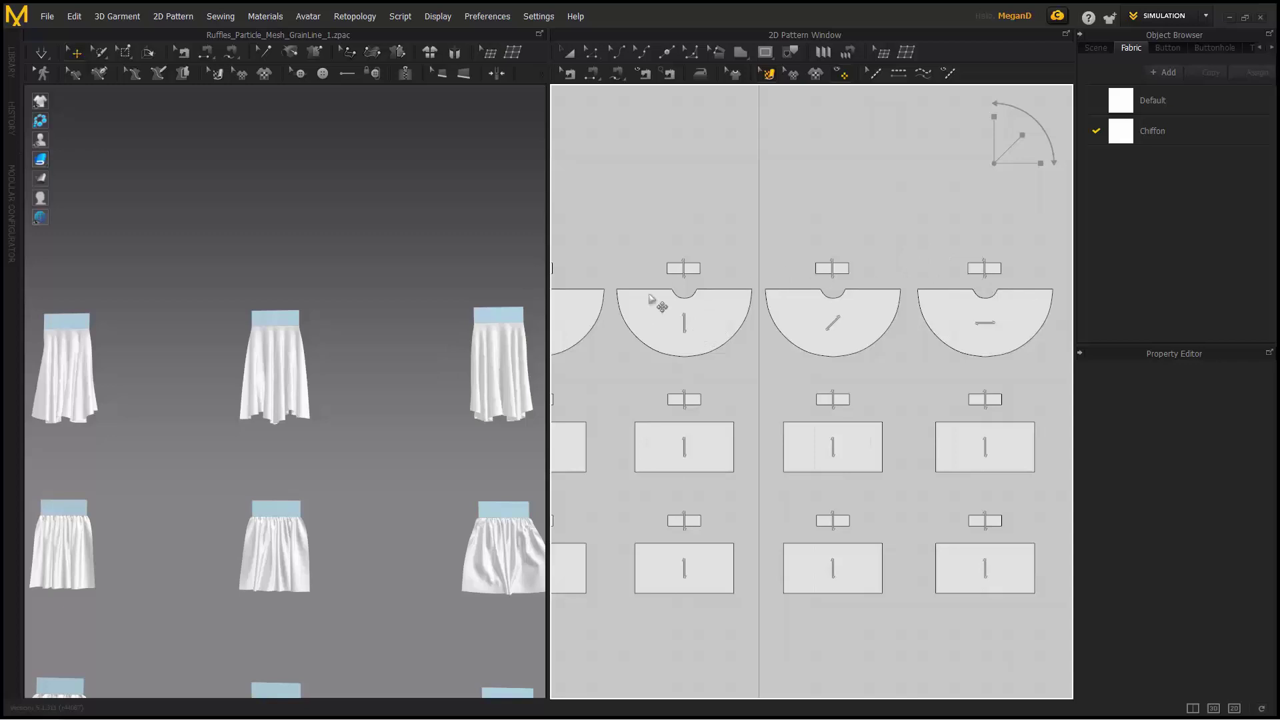
scroll(414, 365, "down", 2)
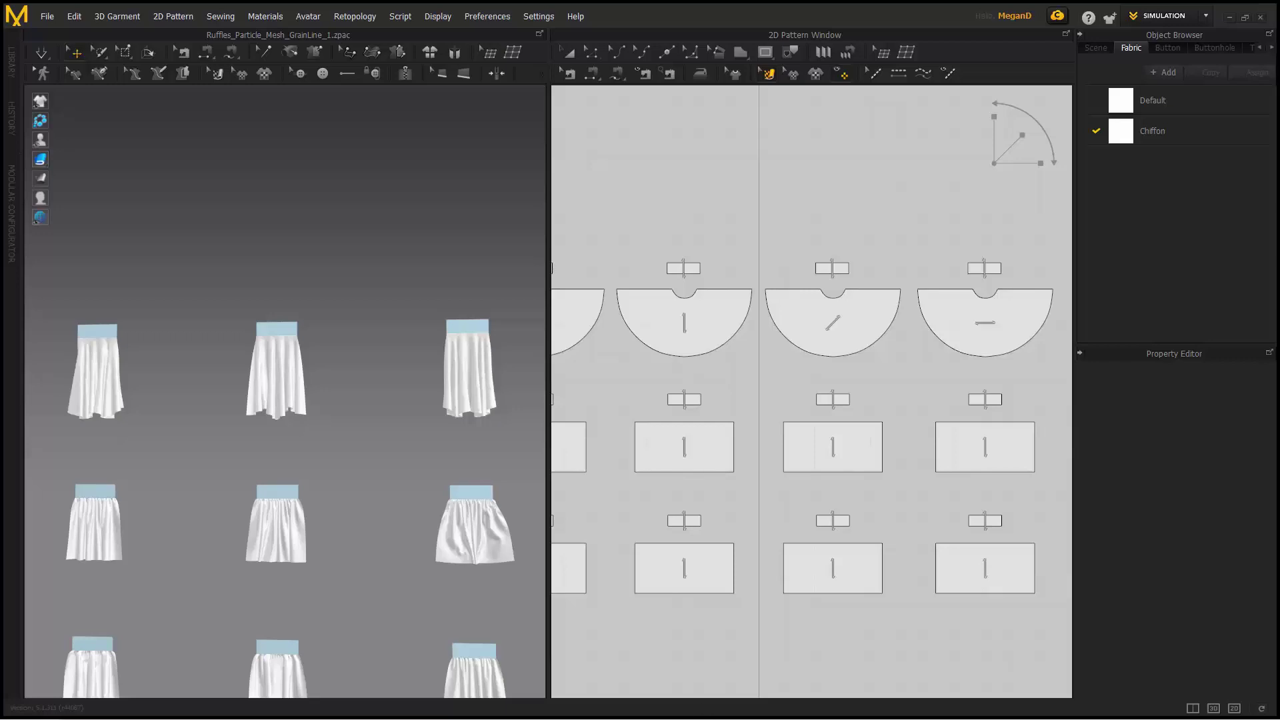
Review the ENG_Ruffles_Particle_Mesh_GrainLine_2.png comparison image full screen in Photos, and return to the garment project.
mouse_move(926, 717)
left_mouse_down()
mouse_move(860, 178)
mouse_move(864, 58)
left_mouse_up()
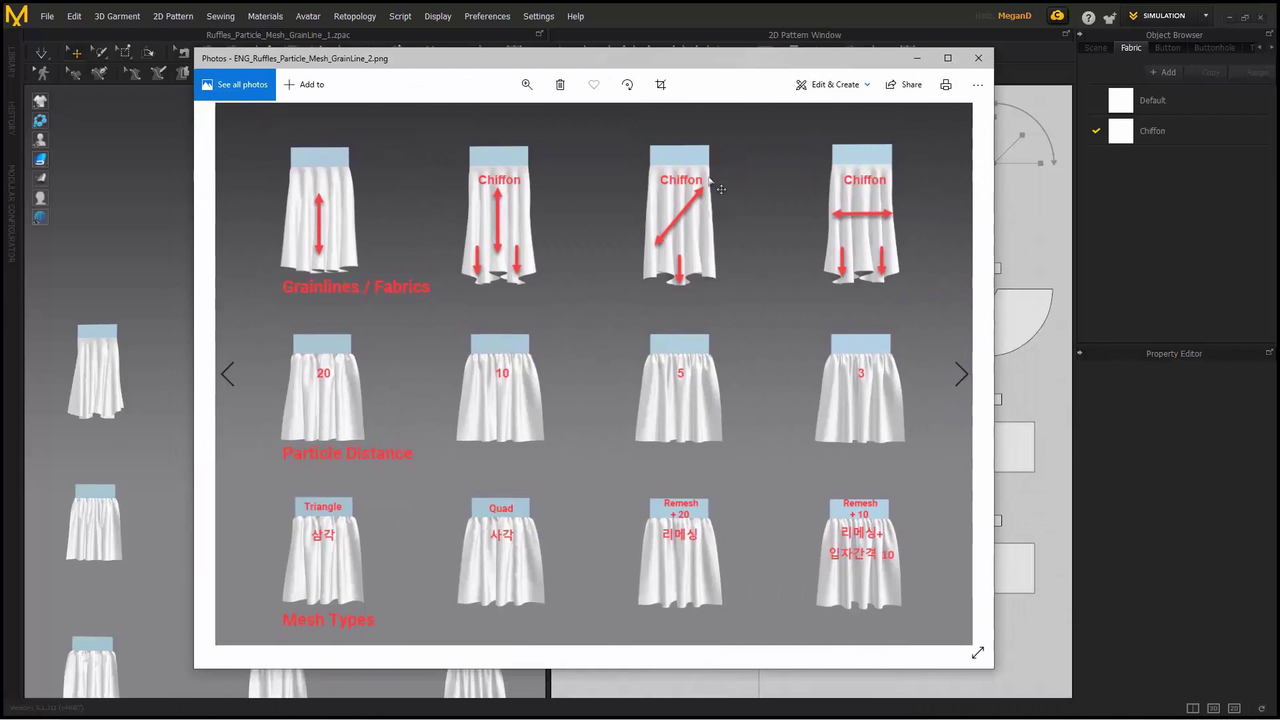
left_click(948, 58)
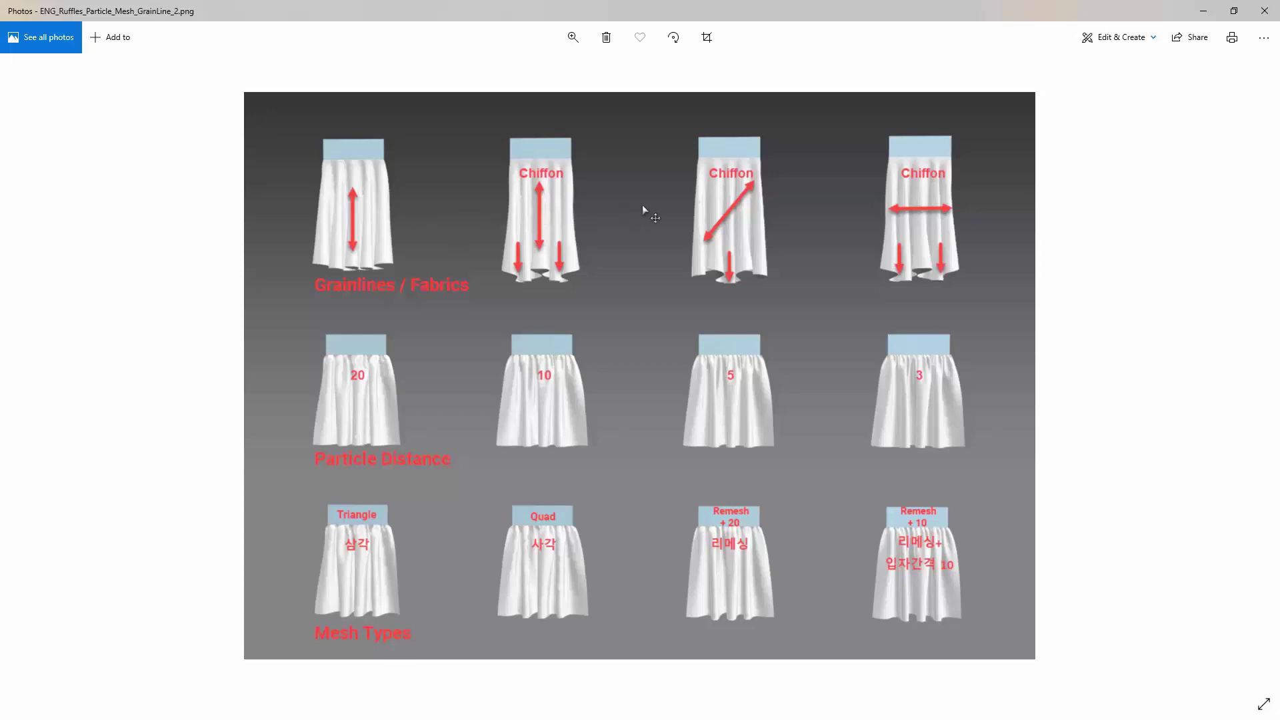
left_click(1203, 11)
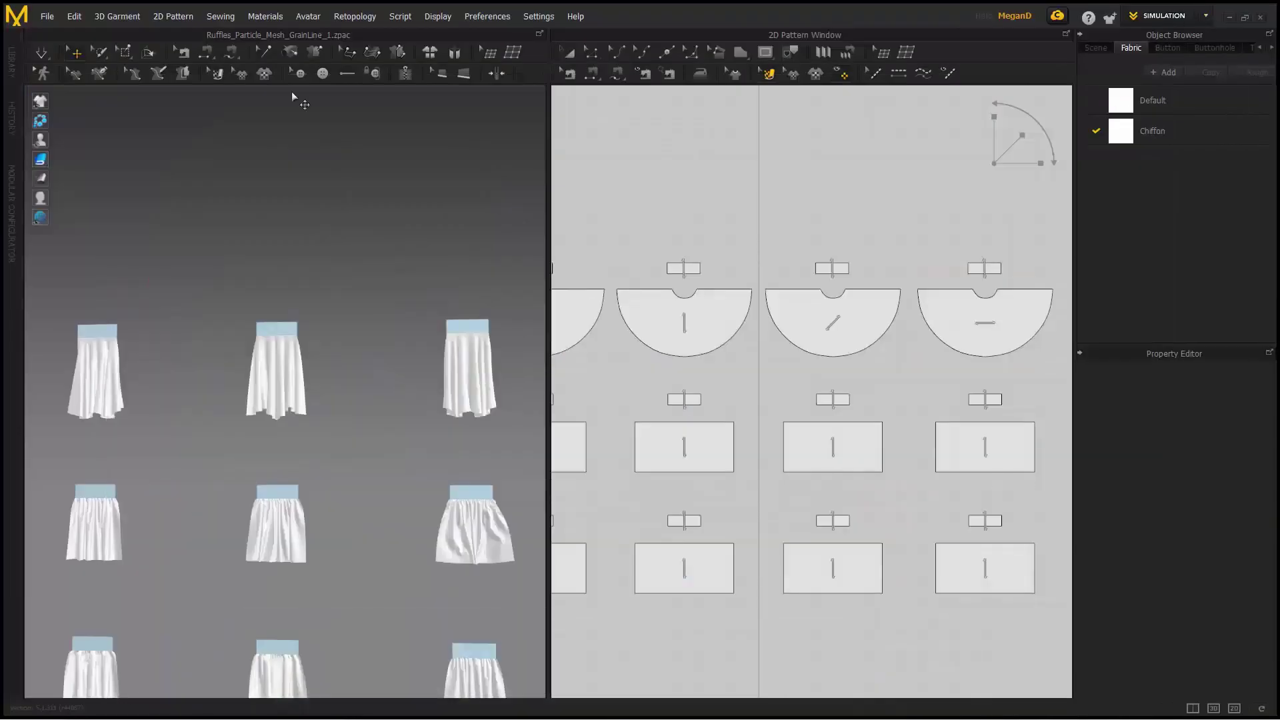
Open the Ruffles_Pattern_Shape 2.zpac project from the MD9_Seminar library folder and hide the library.
left_click(10, 61)
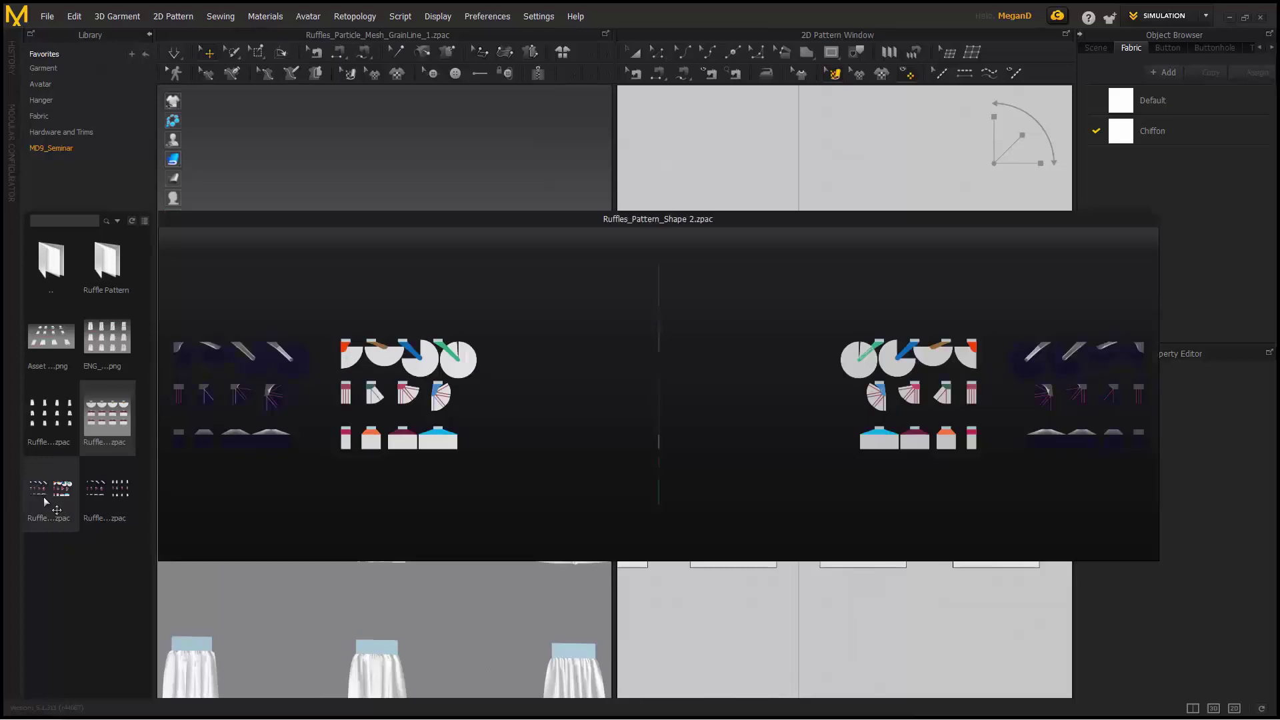
double_click(46, 498)
left_click(639, 434)
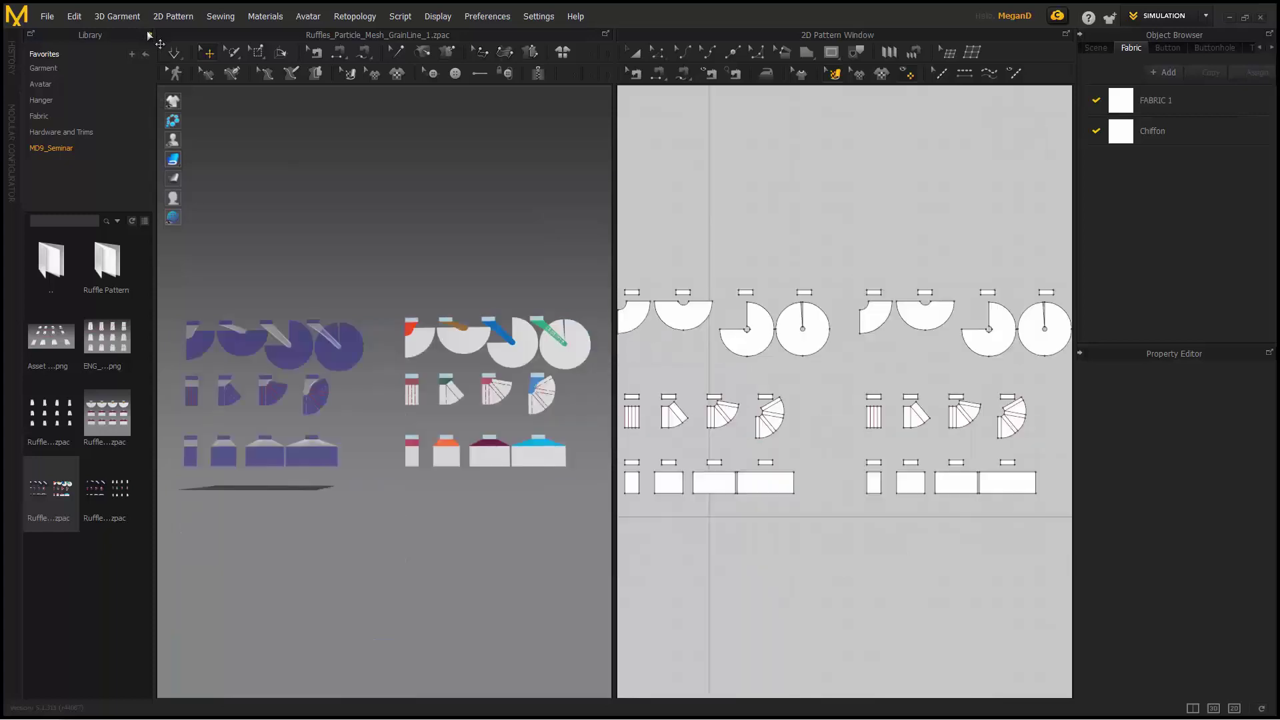
left_click(150, 35)
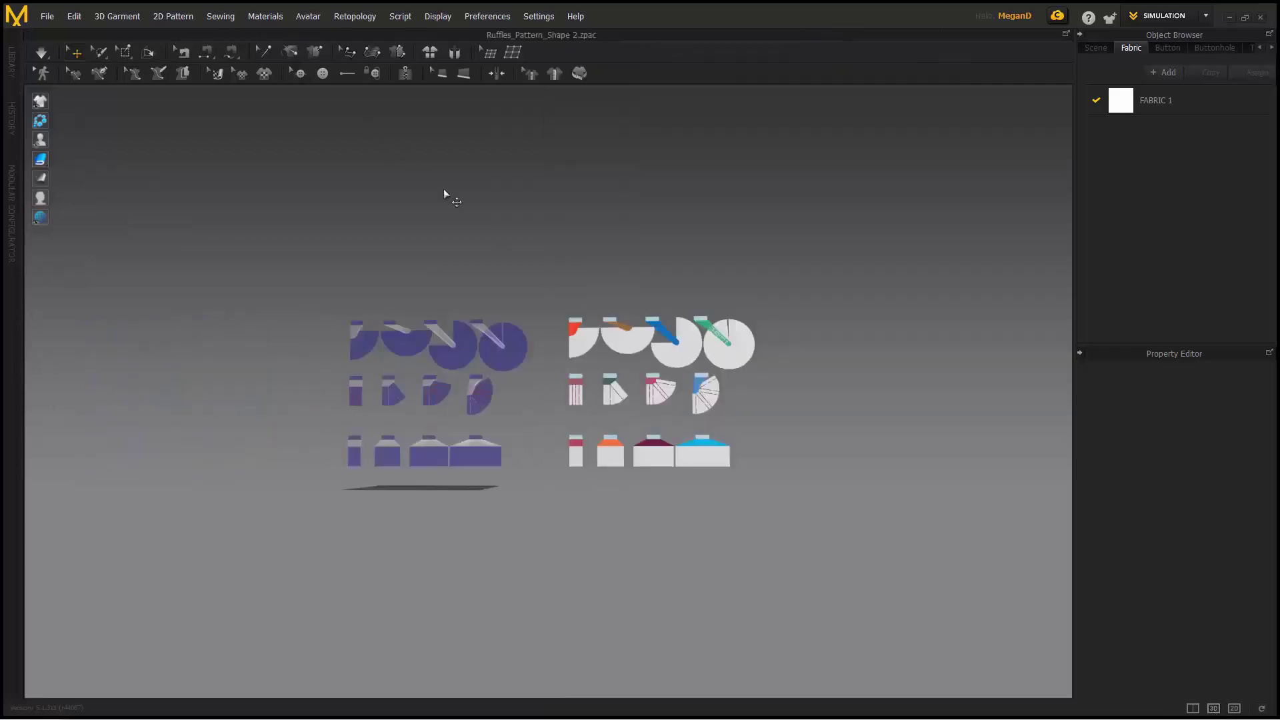
Simulate the three rows of differently shaped ruffle patterns and inspect how they drape from their waistbands.
scroll(500, 363, "down", 4)
middle_click_drag(507, 365, 553, 376)
right_click_drag(552, 377, 500, 374)
scroll(499, 369, "down", 4)
middle_click_drag(499, 369, 234, 327)
right_click_drag(235, 326, 77, 67)
left_click(41, 53)
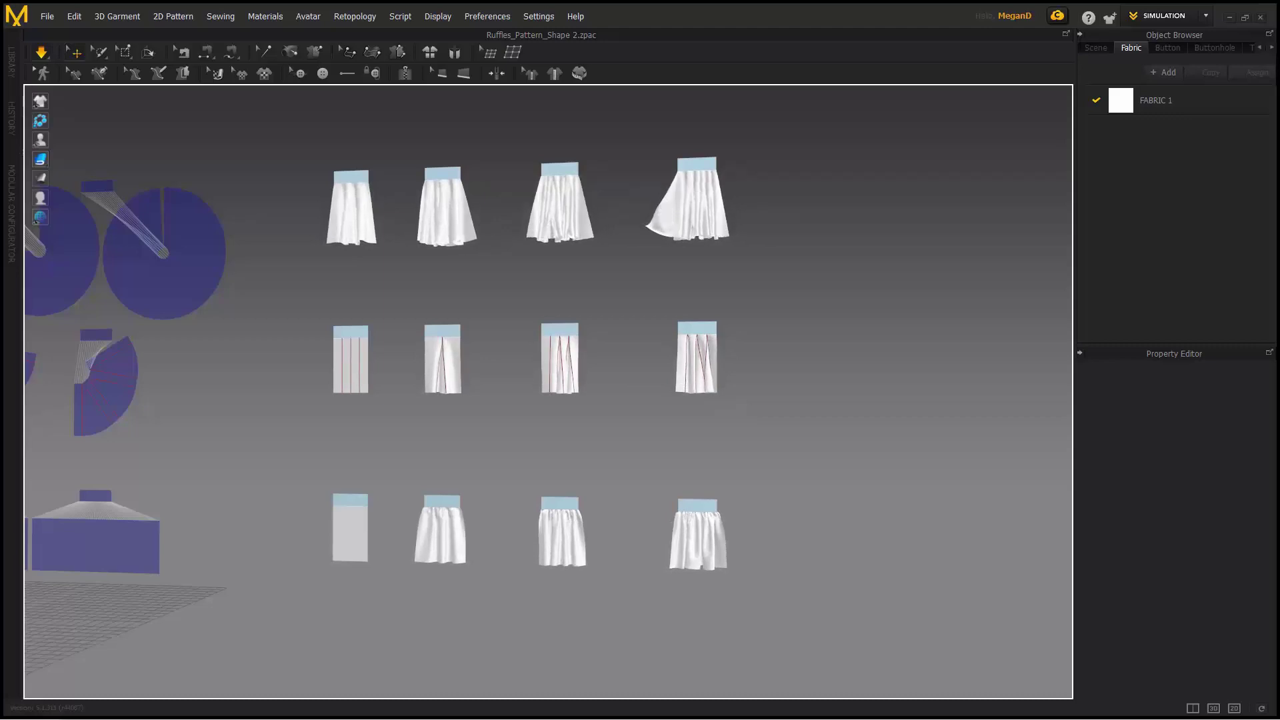
scroll(371, 547, "down", 1)
middle_click_drag(371, 547, 459, 438)
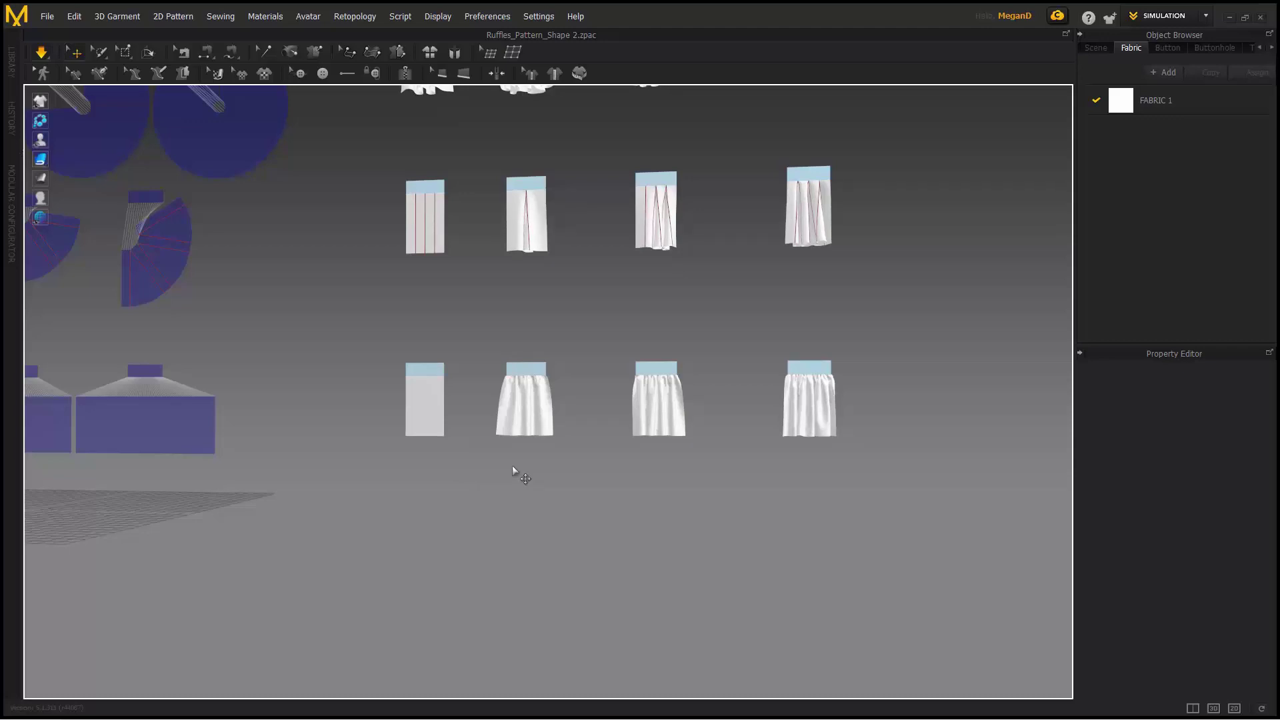
Stop the simulation and examine the four rectangular 2D patterns and waistband seam lines of the lowest row.
middle_click_drag(203, 399, 596, 361)
left_click(44, 54)
middle_click_drag(734, 408, 540, 360)
scroll(564, 378, "up", 2)
scroll(565, 381, "up", 1)
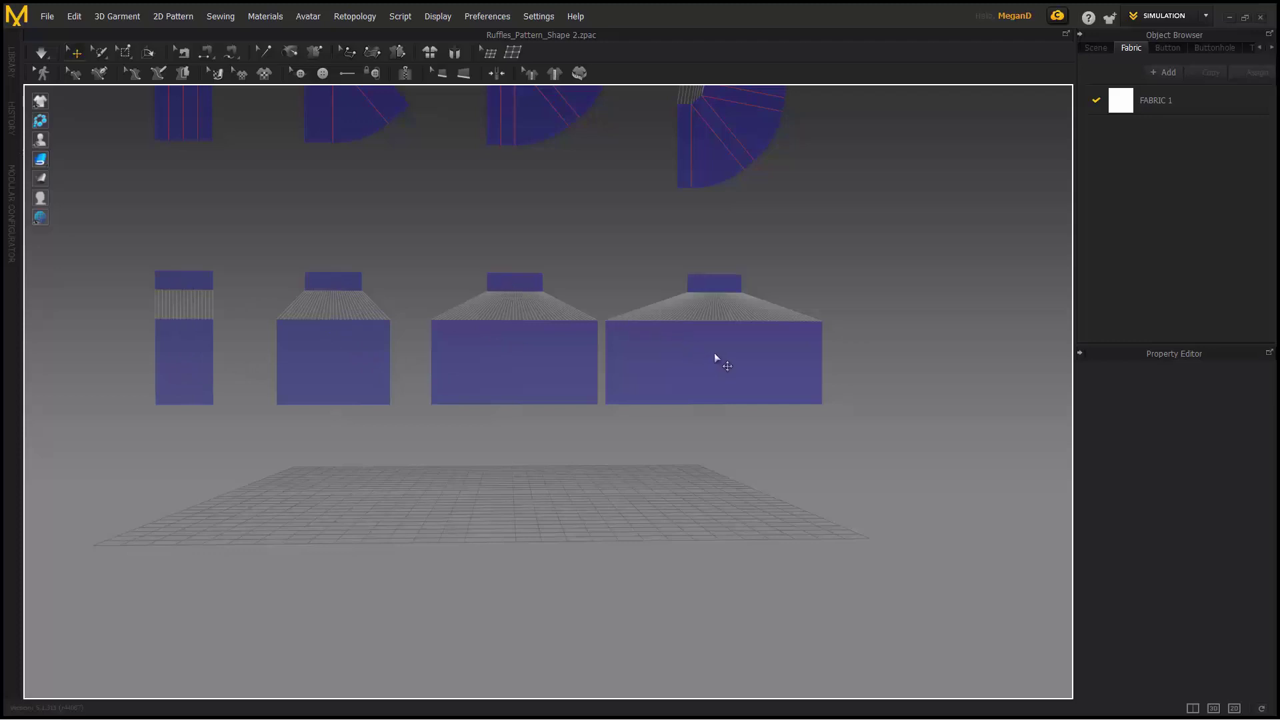
Compare the gathers of the four simulated rectangular ruffles in the lowest row.
middle_click_drag(877, 354, 93, 326)
middle_click_drag(340, 349, 257, 354)
right_click_drag(257, 353, 325, 334)
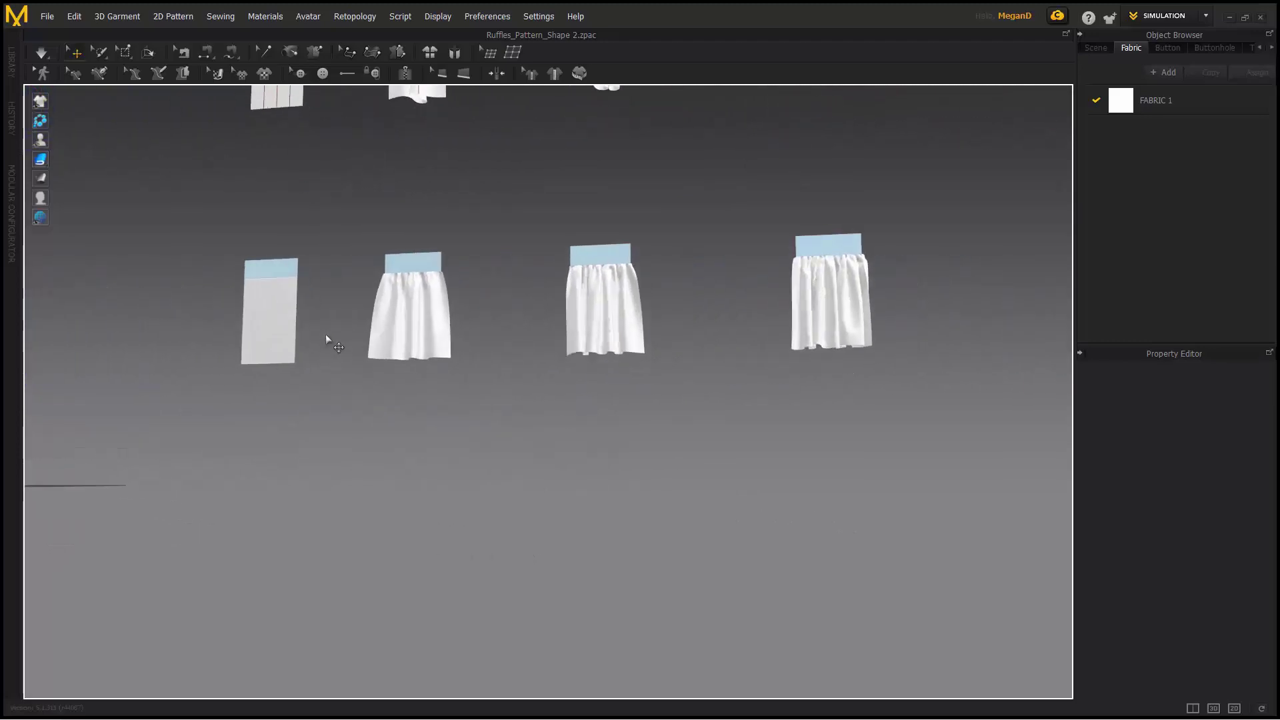
middle_click_drag(326, 334, 386, 377)
scroll(386, 377, "up", 1)
mouse_move(386, 377)
right_mouse_down()
mouse_move(600, 415)
mouse_move(503, 383)
mouse_move(517, 368)
mouse_move(574, 385)
mouse_move(286, 380)
mouse_move(500, 380)
mouse_move(396, 368)
right_mouse_up()
scroll(443, 366, "down", 2)
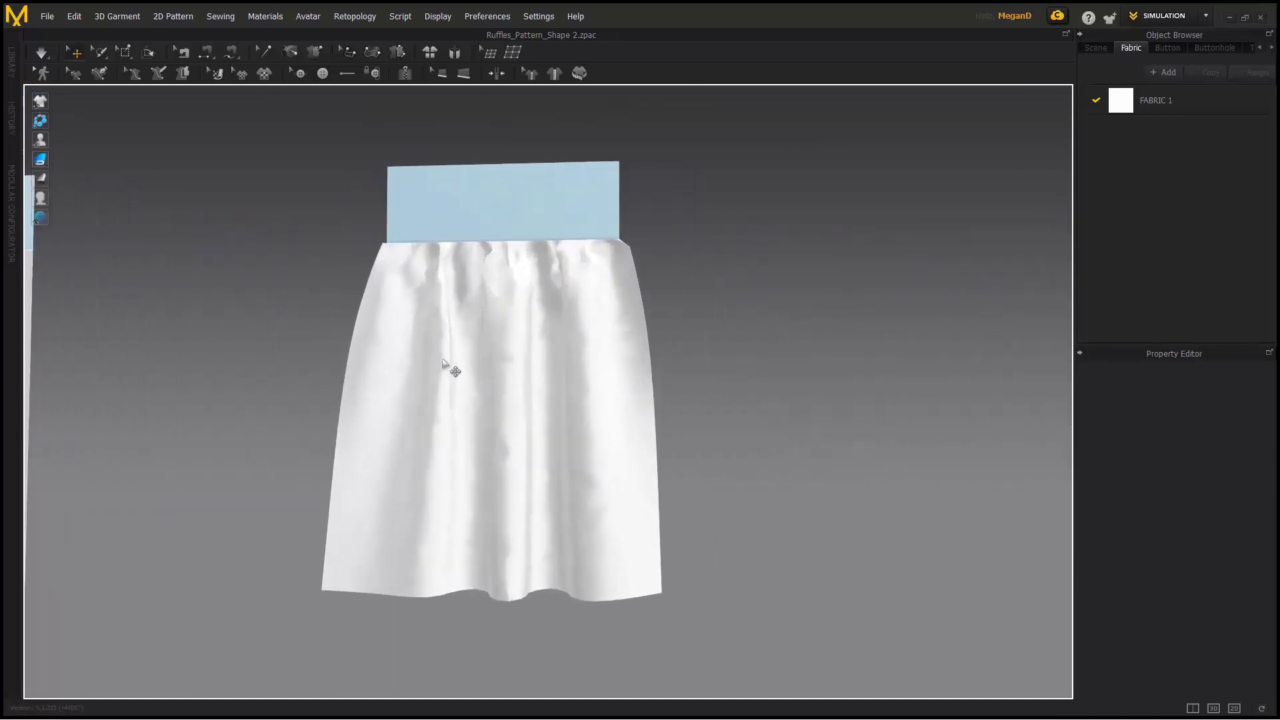
Inspect the gathers and hem of the second rectangular ruffle from the front and from below.
scroll(544, 419, "up", 3)
left_click(530, 400)
right_click_drag(559, 397, 465, 470)
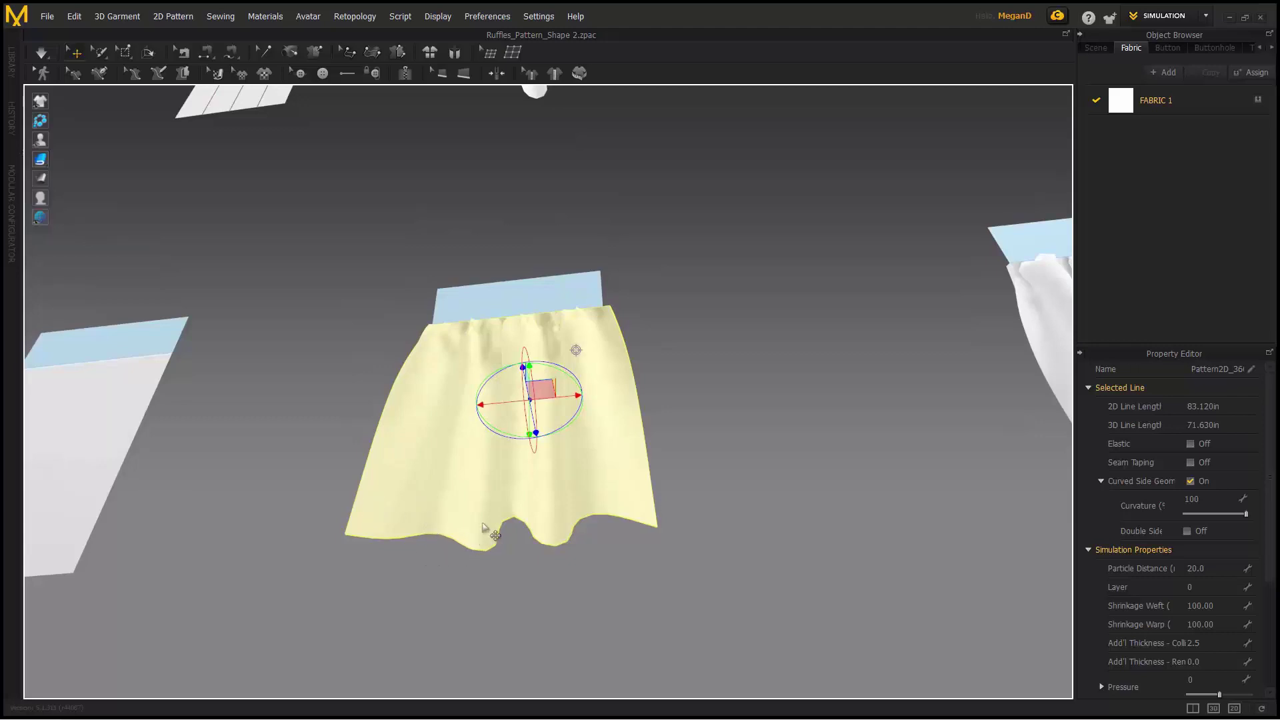
right_click_drag(629, 548, 568, 544)
left_click(681, 309)
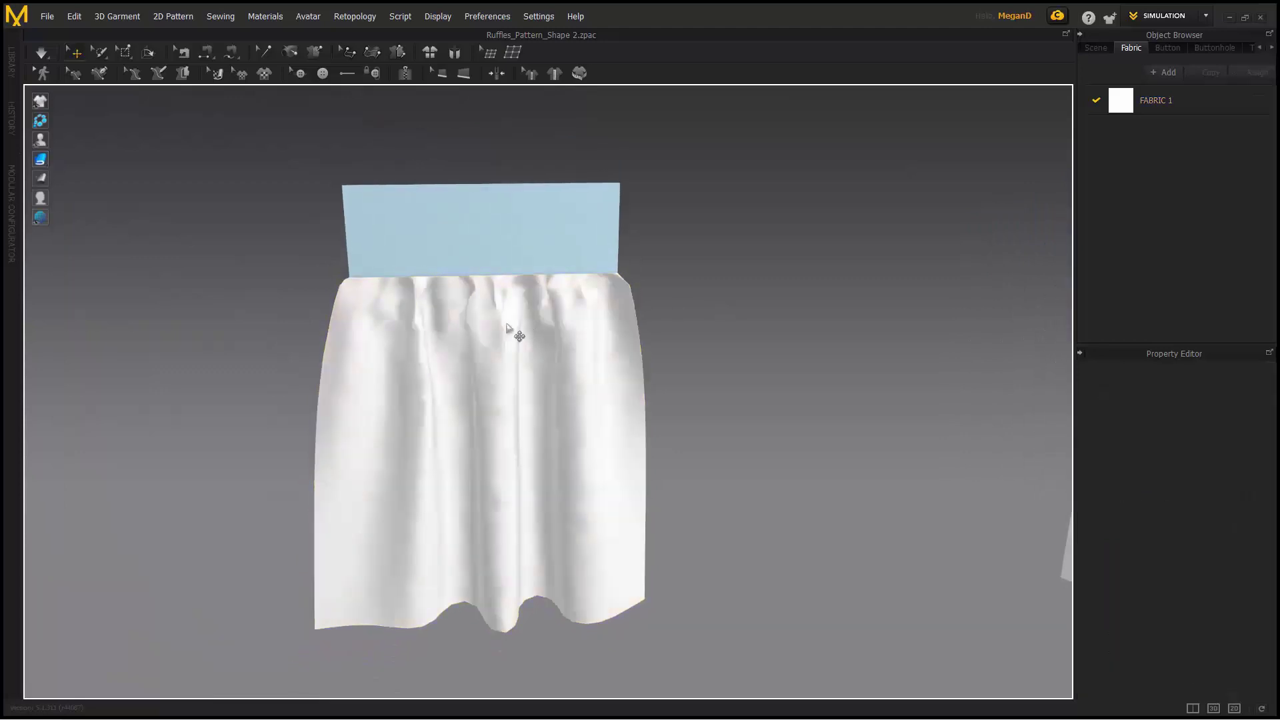
right_click_drag(667, 358, 420, 379)
Inspect the folds, hem and waist seam of the third rectangular ruffle from several angles.
right_click_drag(580, 371, 206, 338)
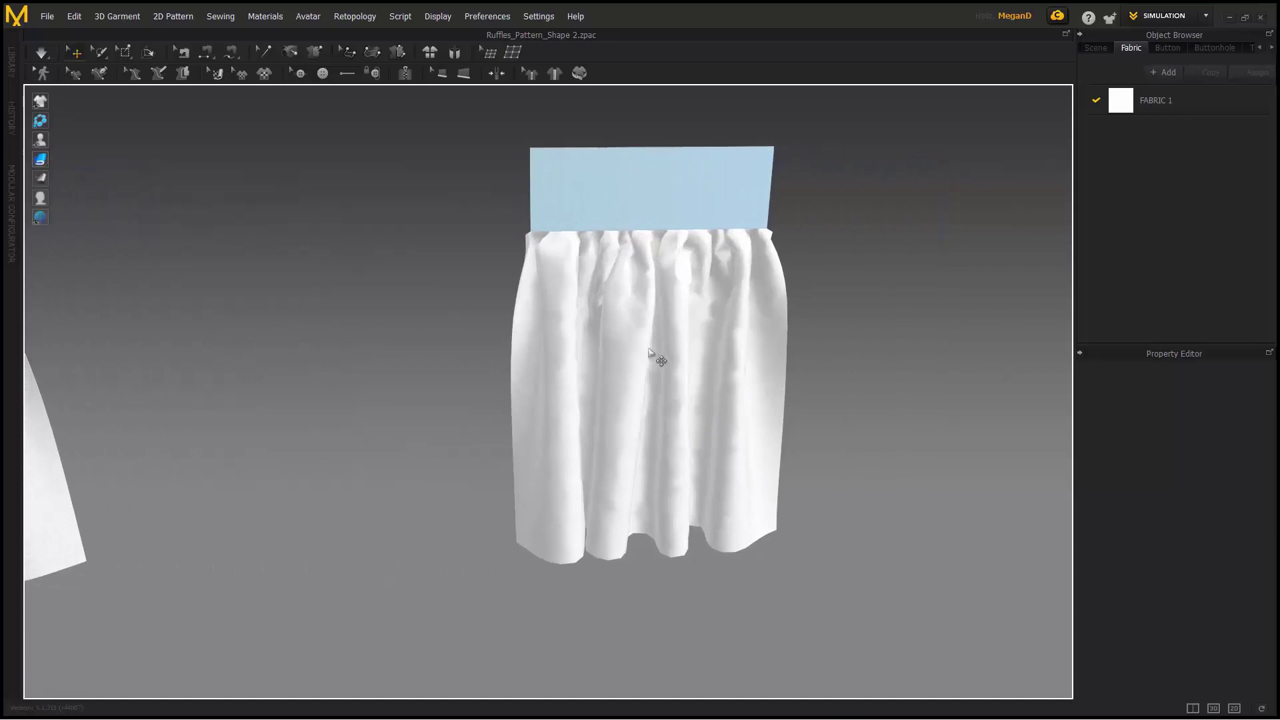
right_click_drag(657, 357, 551, 351)
left_click(593, 349)
right_click_drag(674, 403, 640, 296)
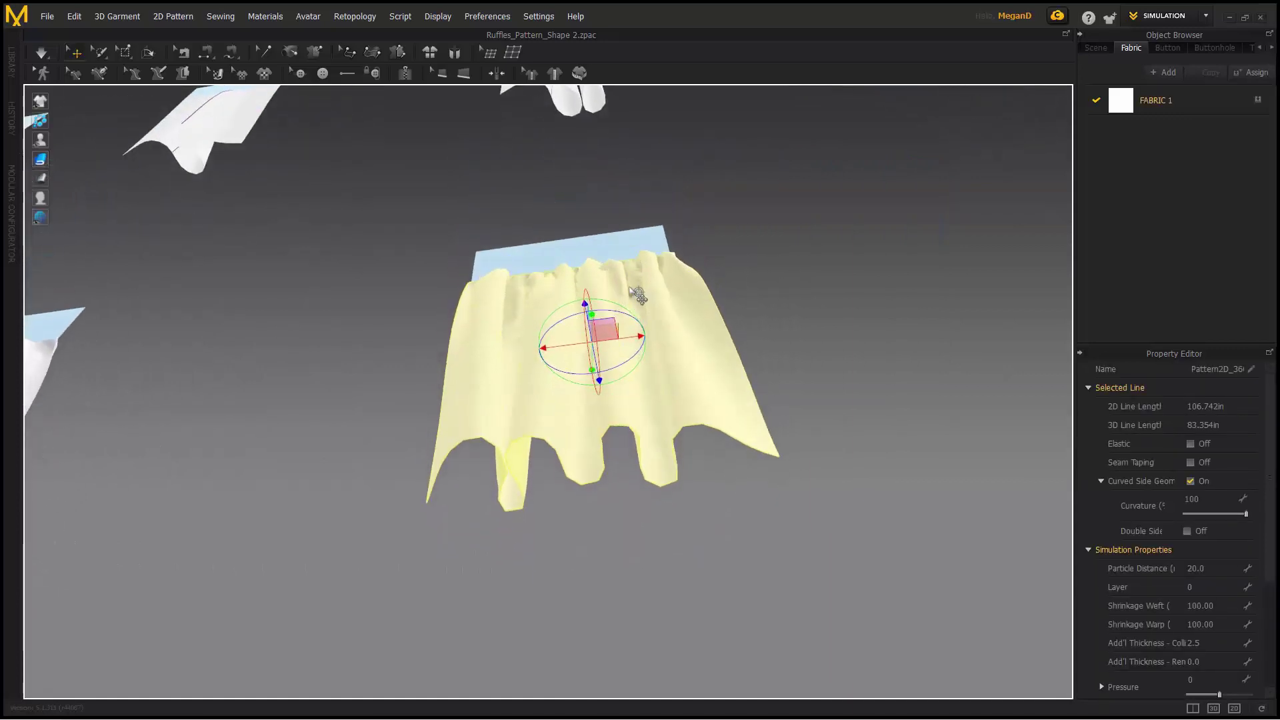
right_click_drag(644, 492, 609, 516)
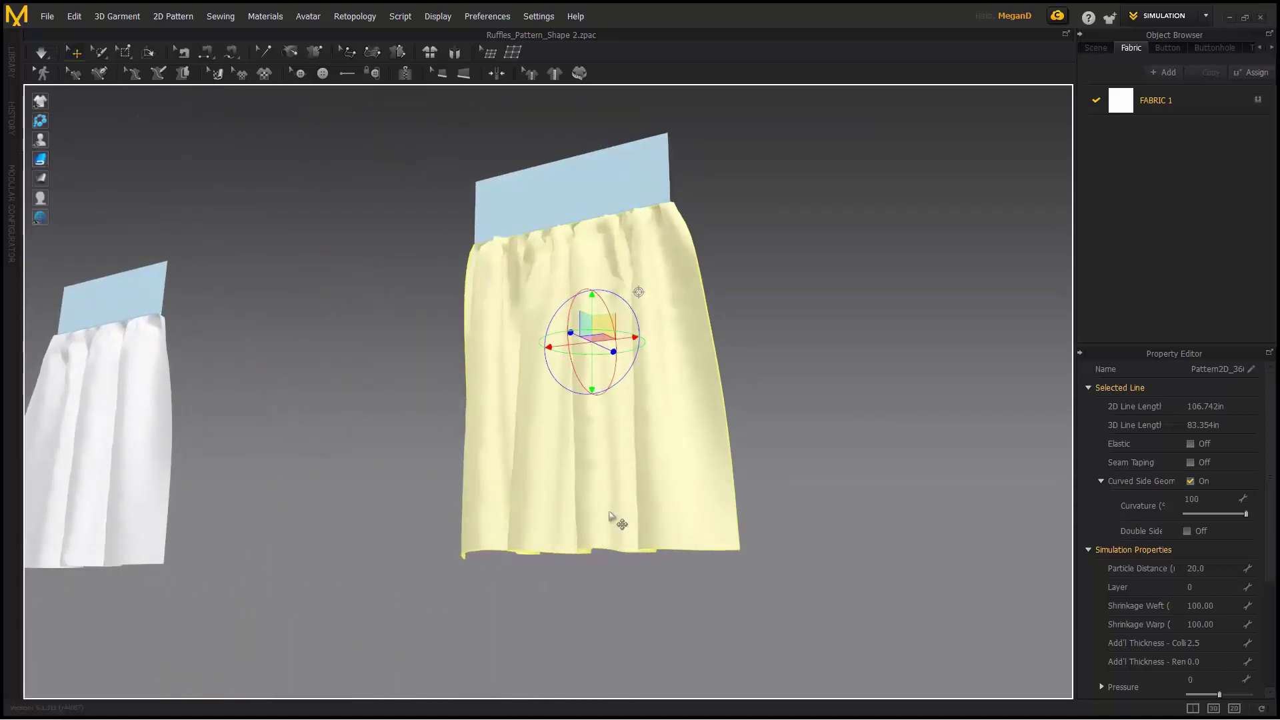
right_click_drag(591, 476, 624, 482)
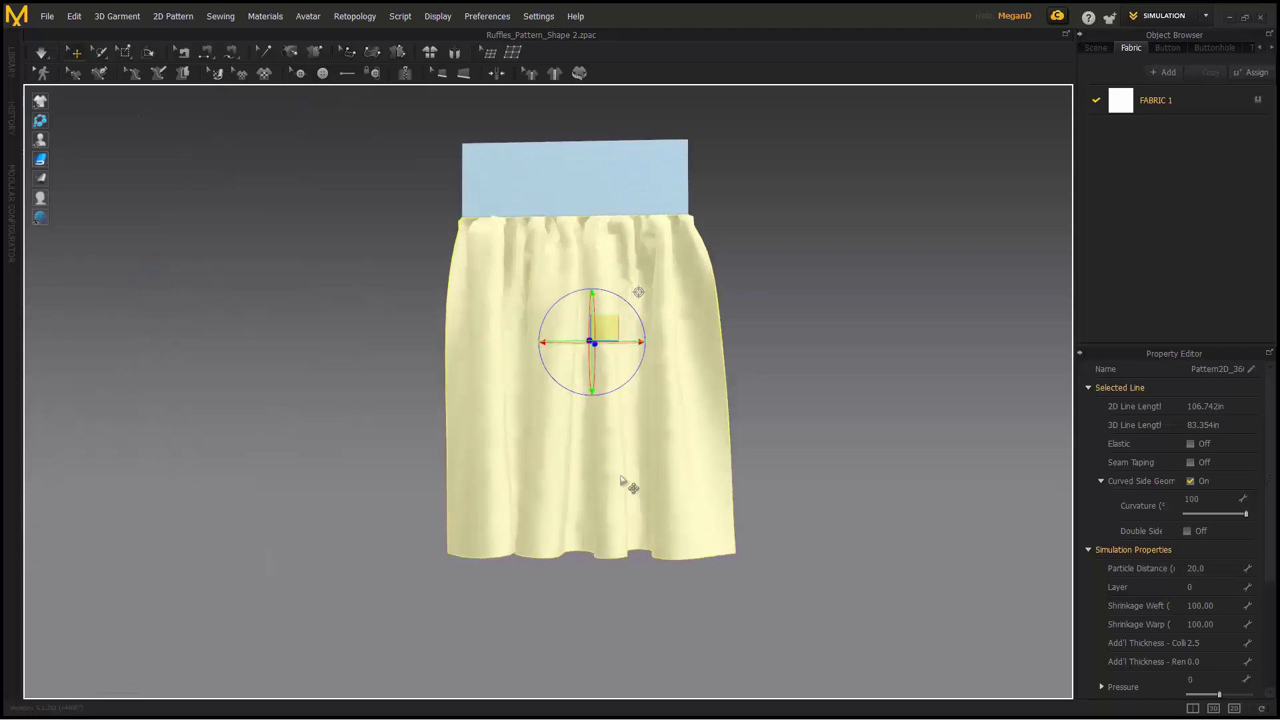
scroll(604, 457, "down", 3)
middle_click_drag(582, 430, 581, 445)
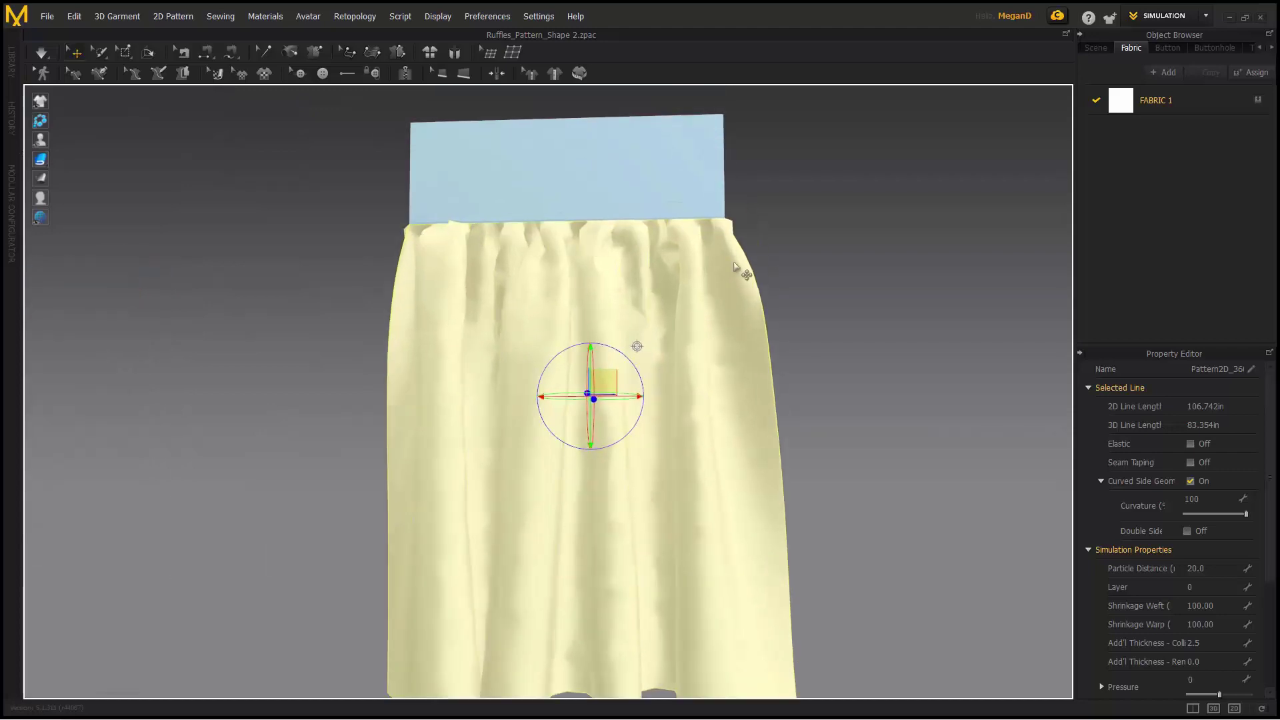
scroll(733, 267, "down", 1)
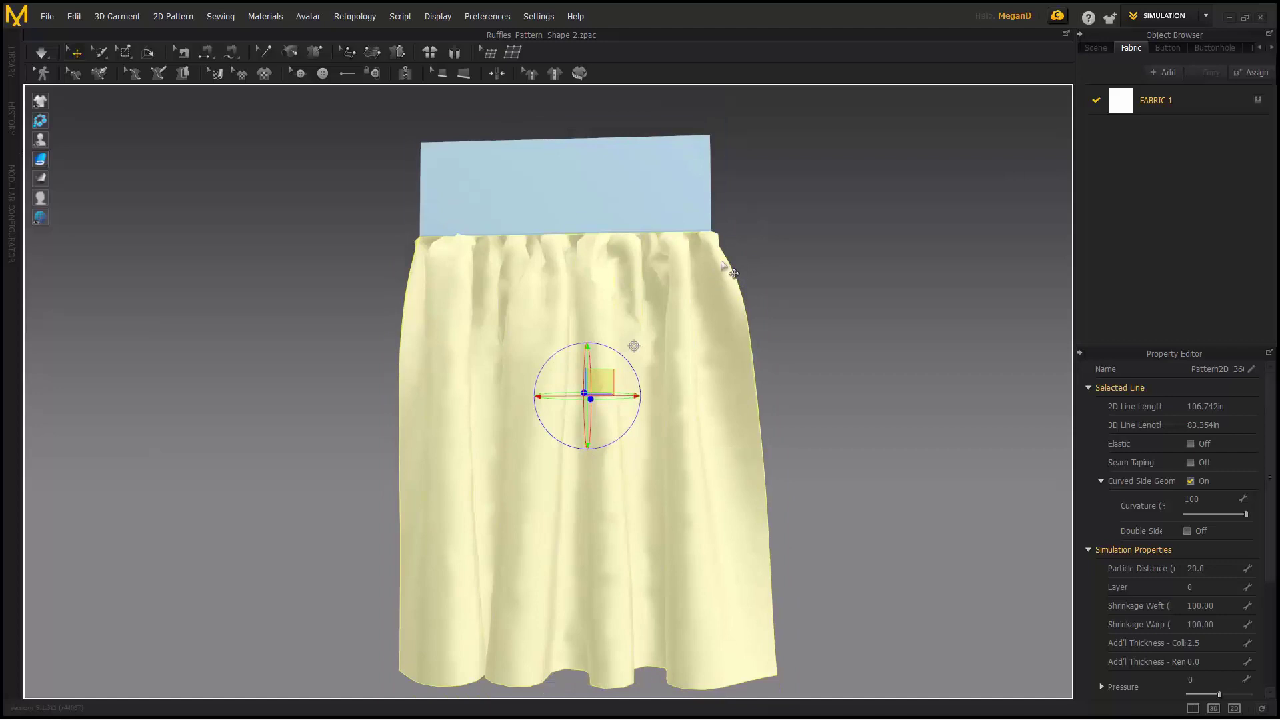
scroll(737, 260, "down", 2)
Inspect the fullest rectangular ruffle at the end of the row from below, up close and from the side.
middle_click_drag(1018, 372, 406, 280)
middle_click_drag(709, 280, 597, 349)
left_click(602, 334)
right_click_drag(537, 429, 548, 378)
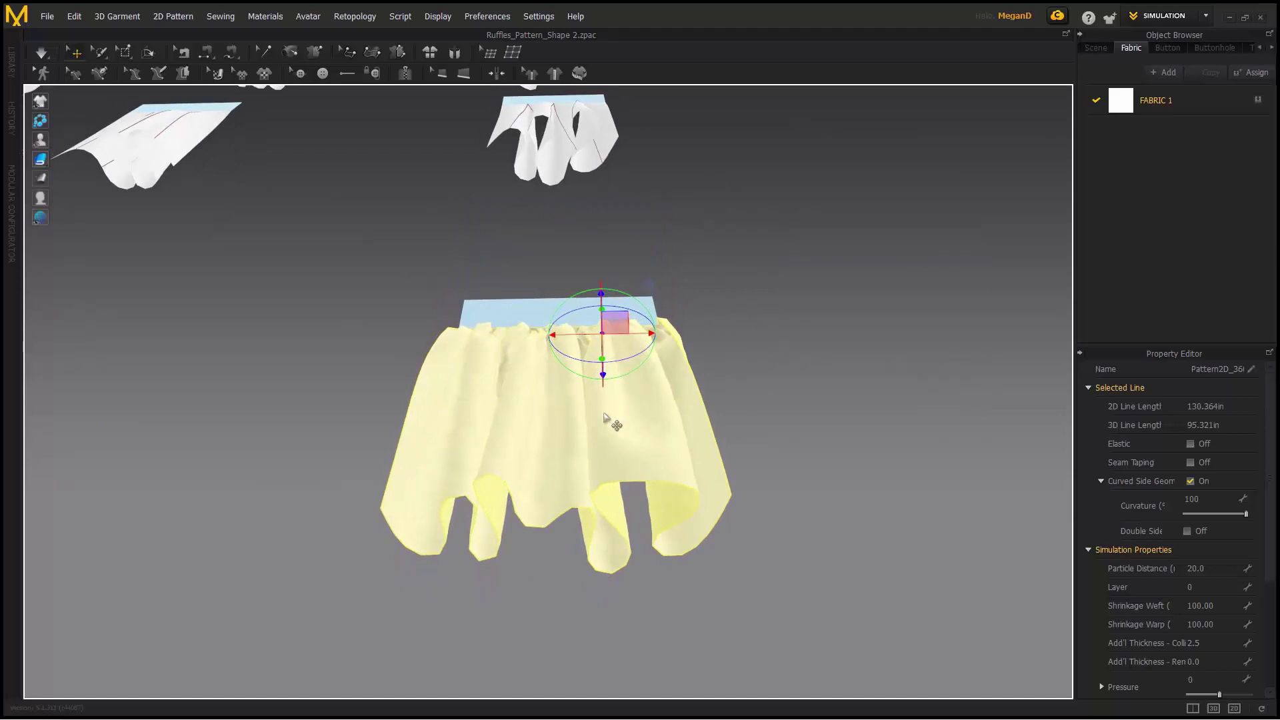
right_click_drag(604, 417, 620, 518)
scroll(586, 400, "up", 5)
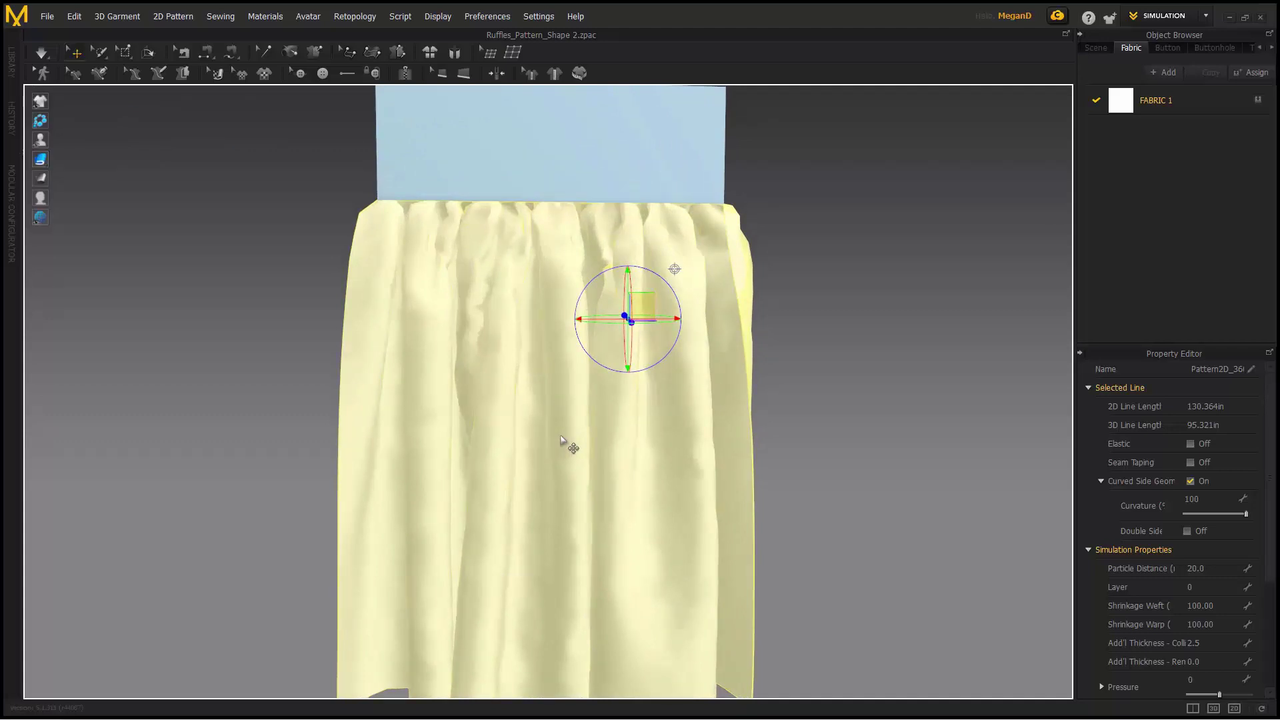
right_click_drag(612, 232, 449, 251)
right_click_drag(630, 217, 641, 247)
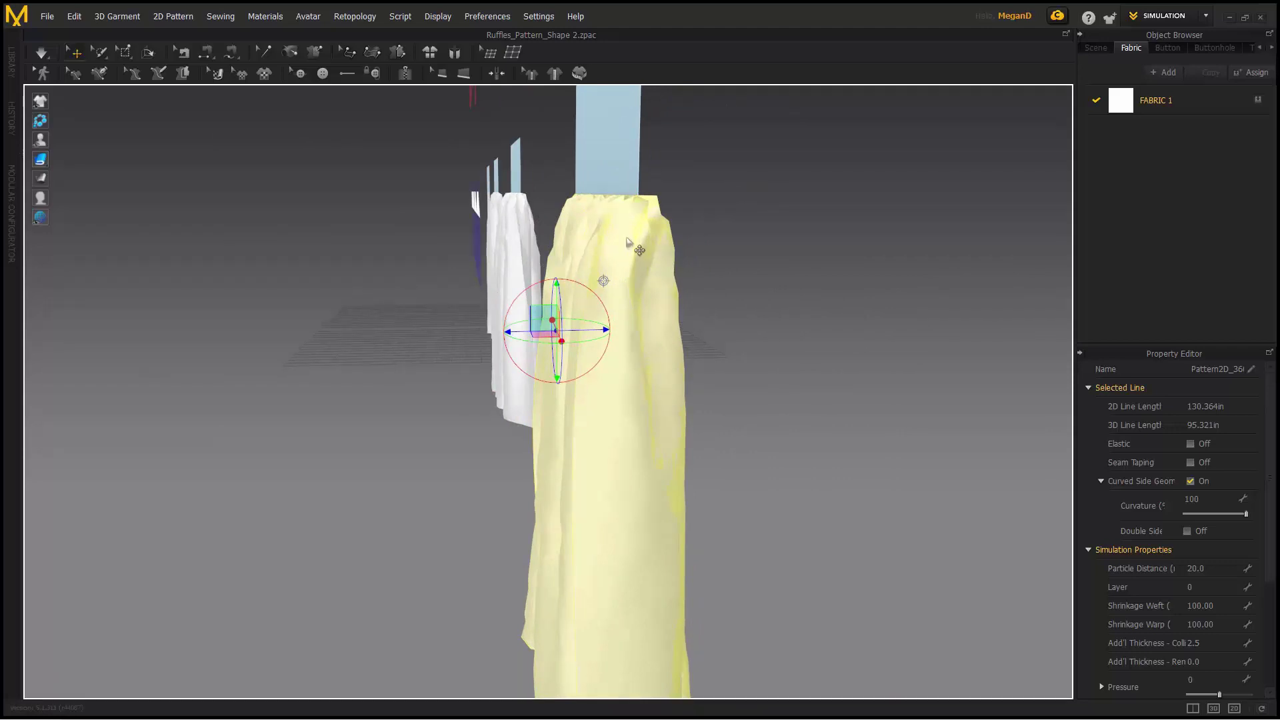
Compare how far the gathered rectangular ruffles project from their waistbands in side view.
scroll(492, 206, "up", 2)
middle_click_drag(492, 206, 700, 423)
left_click(574, 272)
middle_click_drag(503, 273, 603, 422)
right_click_drag(603, 425, 480, 358)
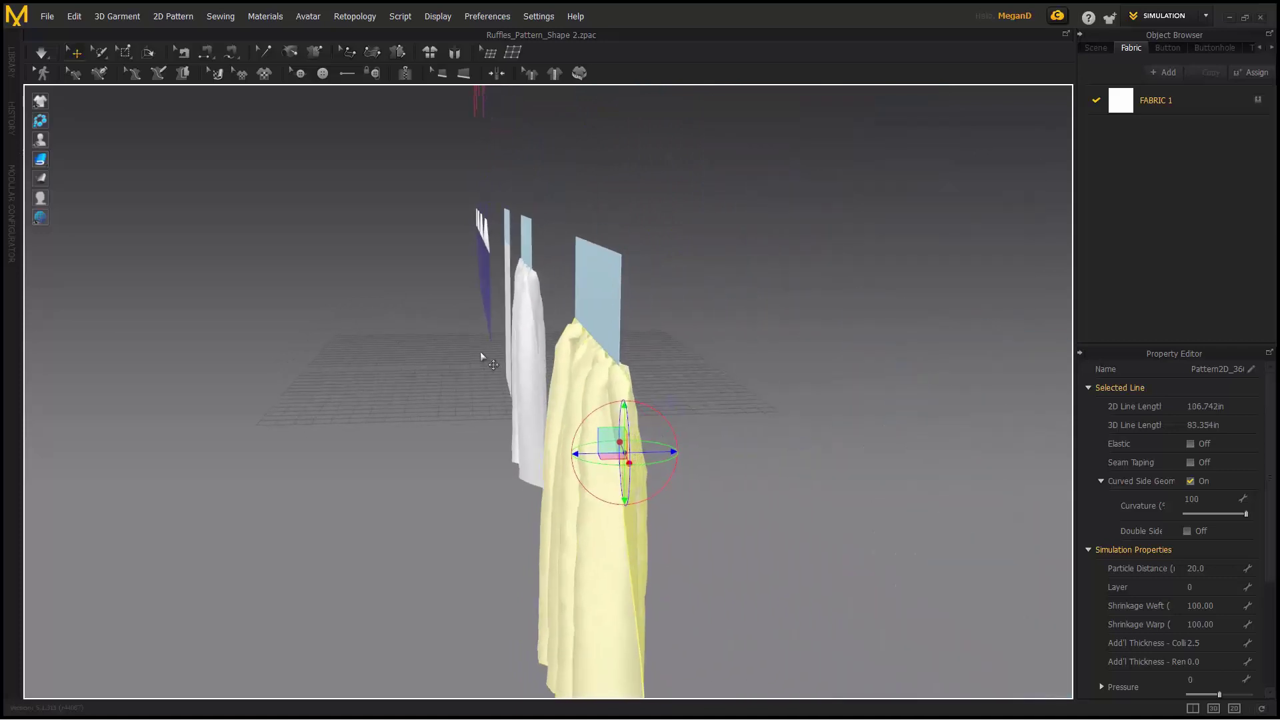
scroll(502, 265, "up", 5)
scroll(500, 263, "down", 5)
right_click_drag(590, 436, 511, 393)
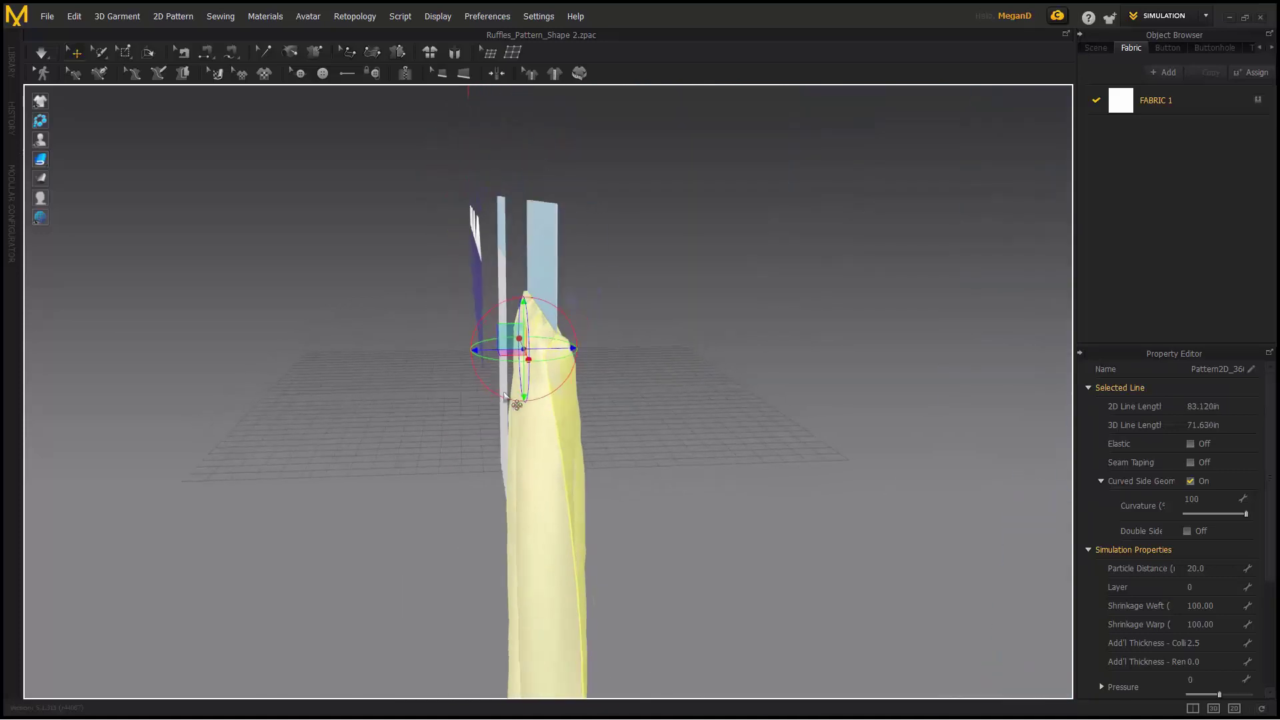
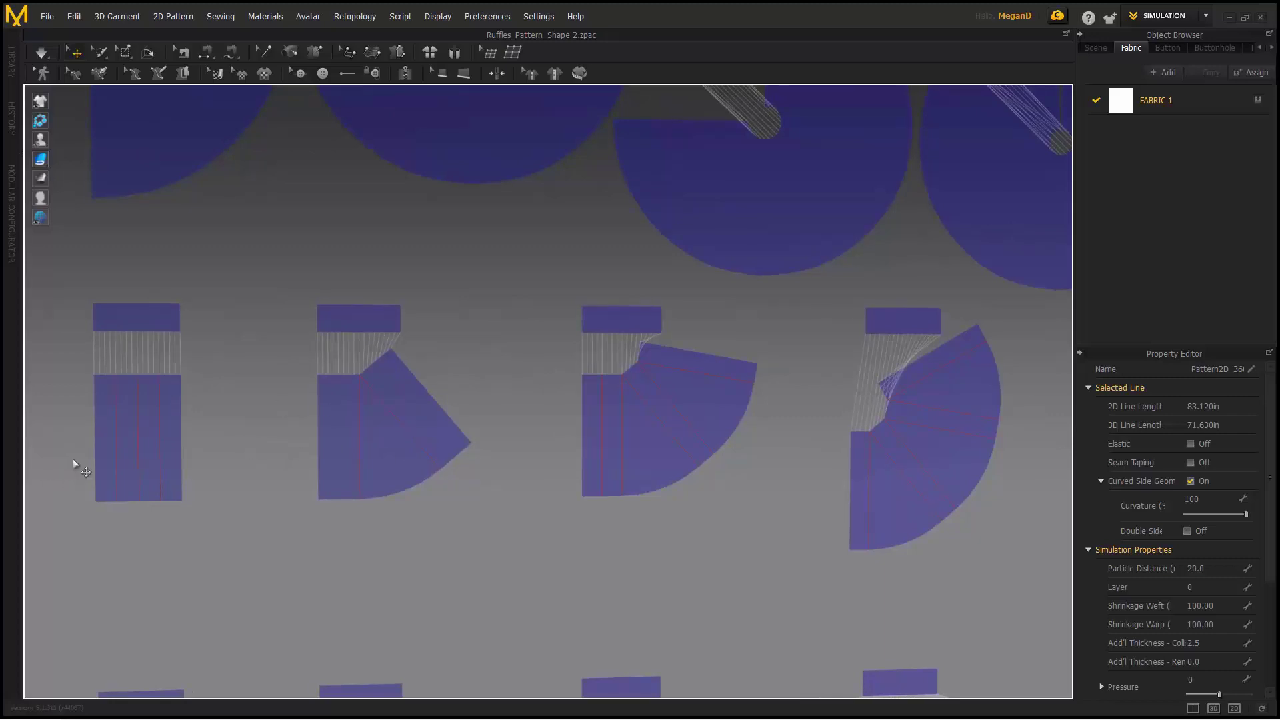
Examine the first two patterns of the middle row, comparing the straight panel with the slashed and spread one.
middle_click_drag(73, 459, 303, 432)
scroll(351, 467, "up", 3)
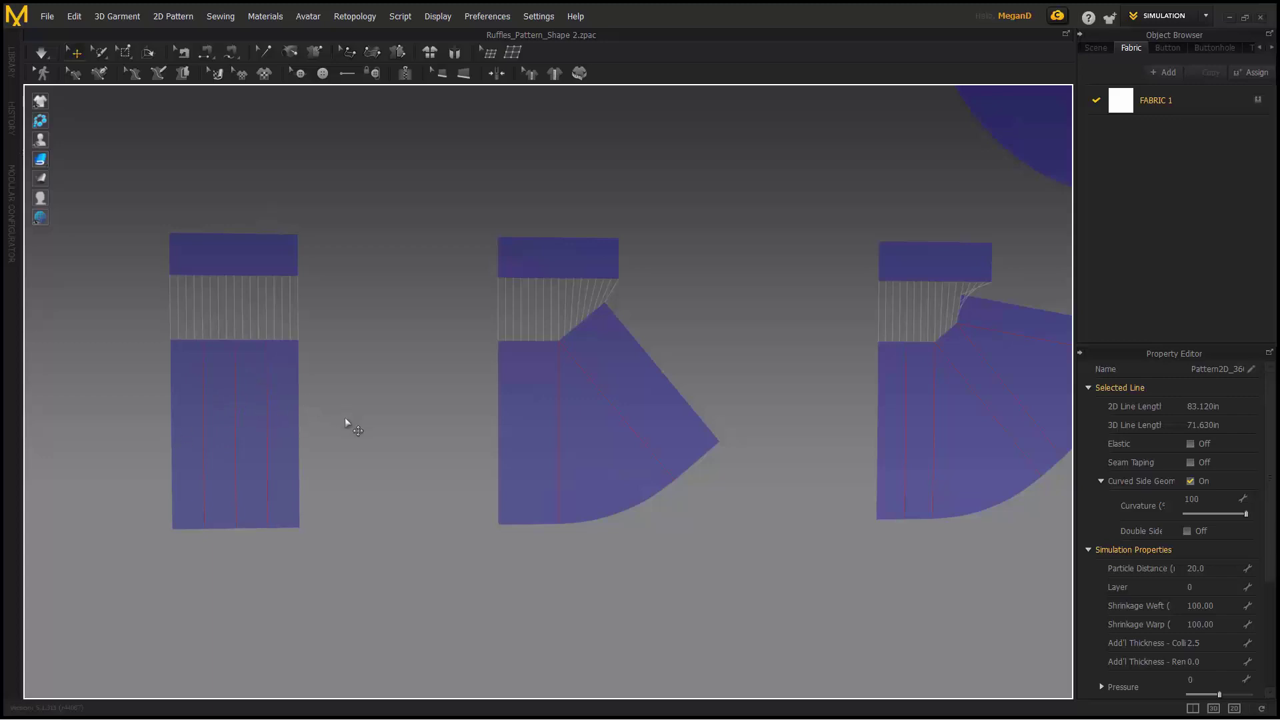
middle_click_drag(346, 417, 209, 400)
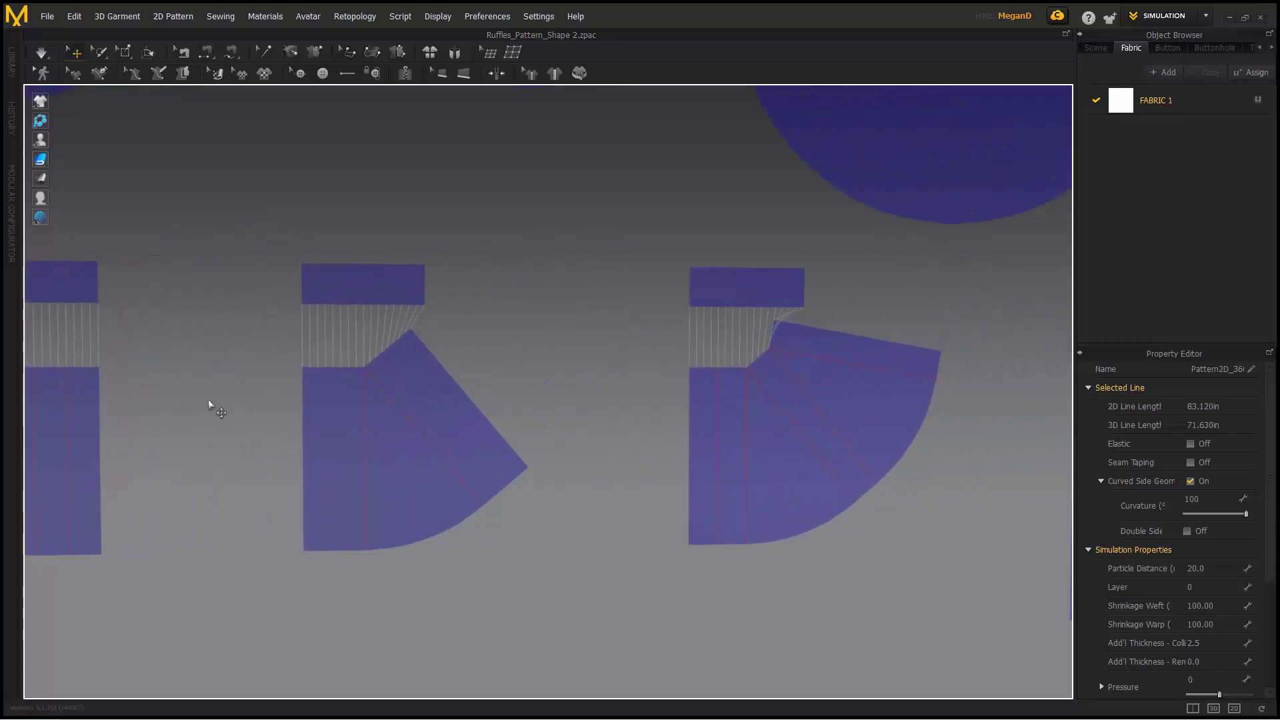
scroll(342, 386, "down", 2)
left_click(413, 397)
scroll(427, 401, "up", 3)
middle_click_drag(428, 405, 558, 380)
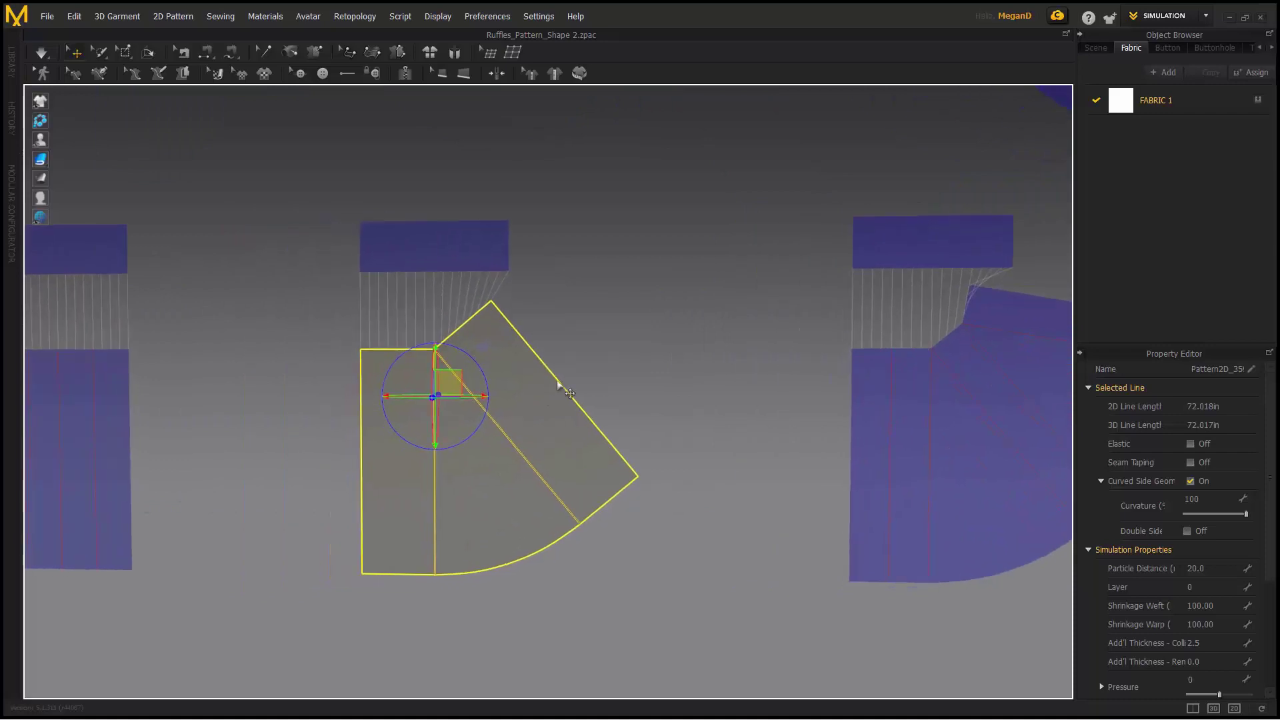
left_click(557, 380)
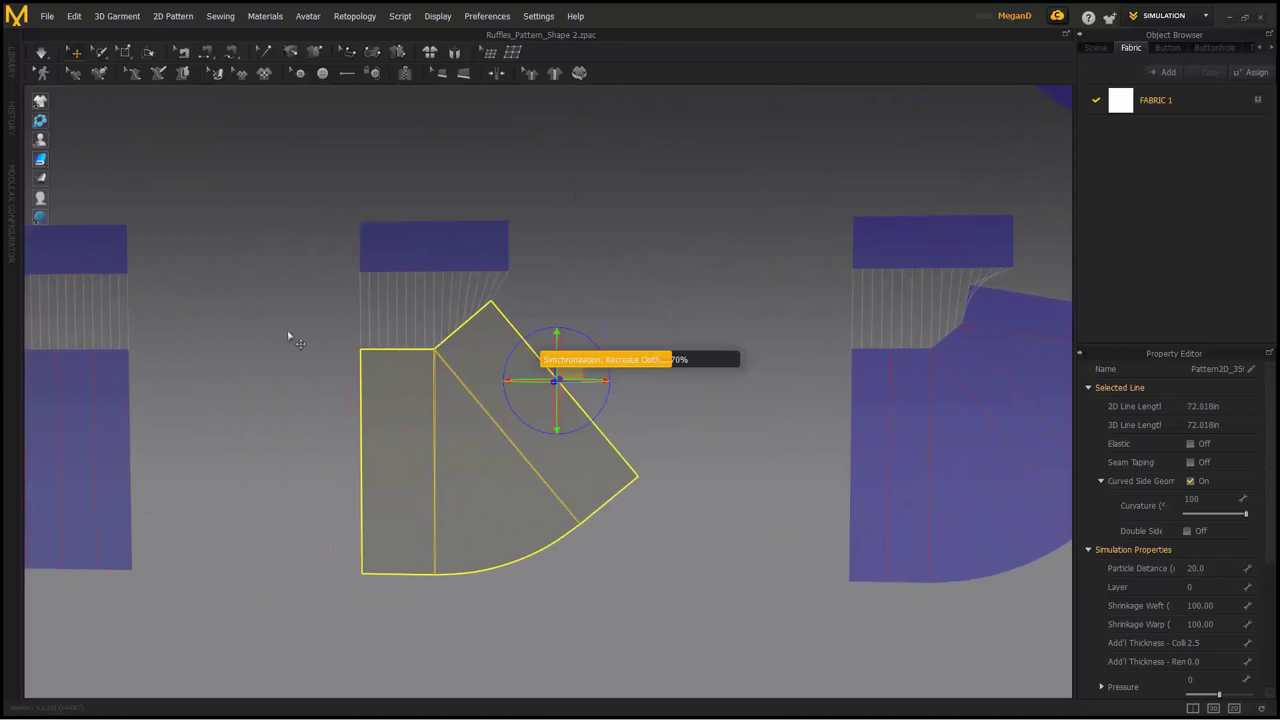
left_click(372, 312)
left_click(492, 354)
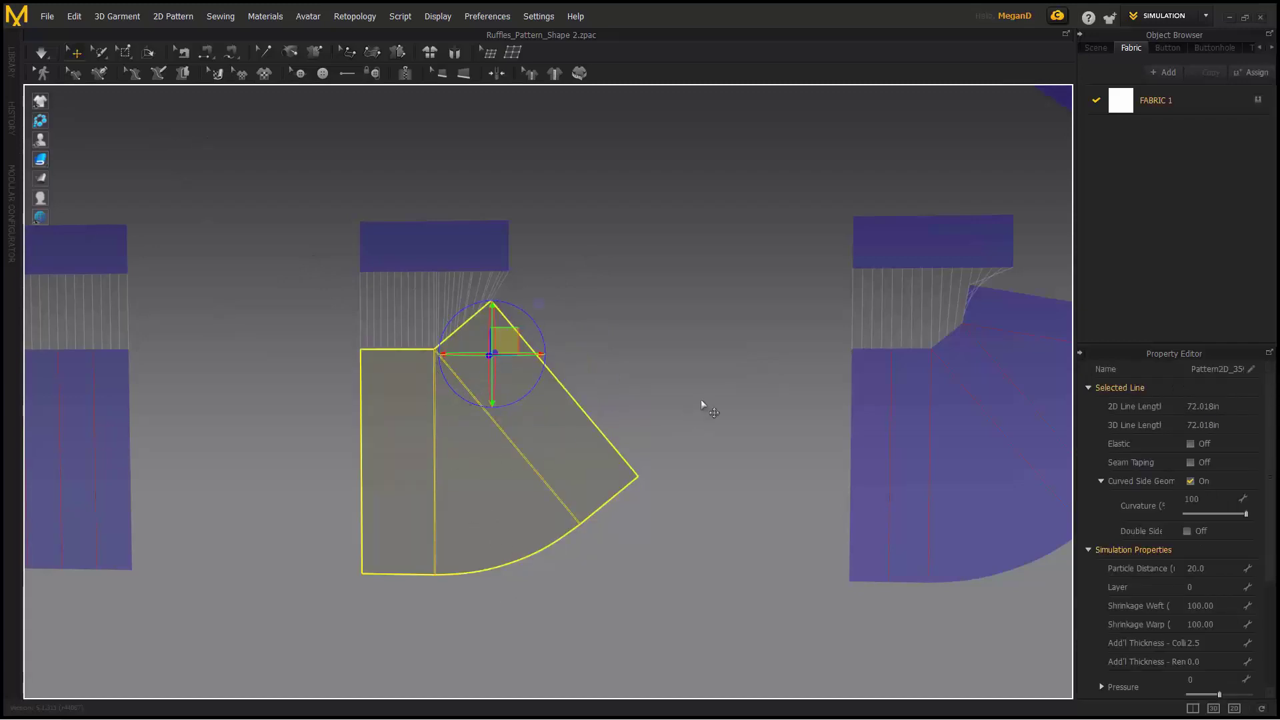
Examine the slash lines and curved hems of the third and fourth patterns in the middle row.
middle_click_drag(701, 399, 318, 383)
left_click(654, 332)
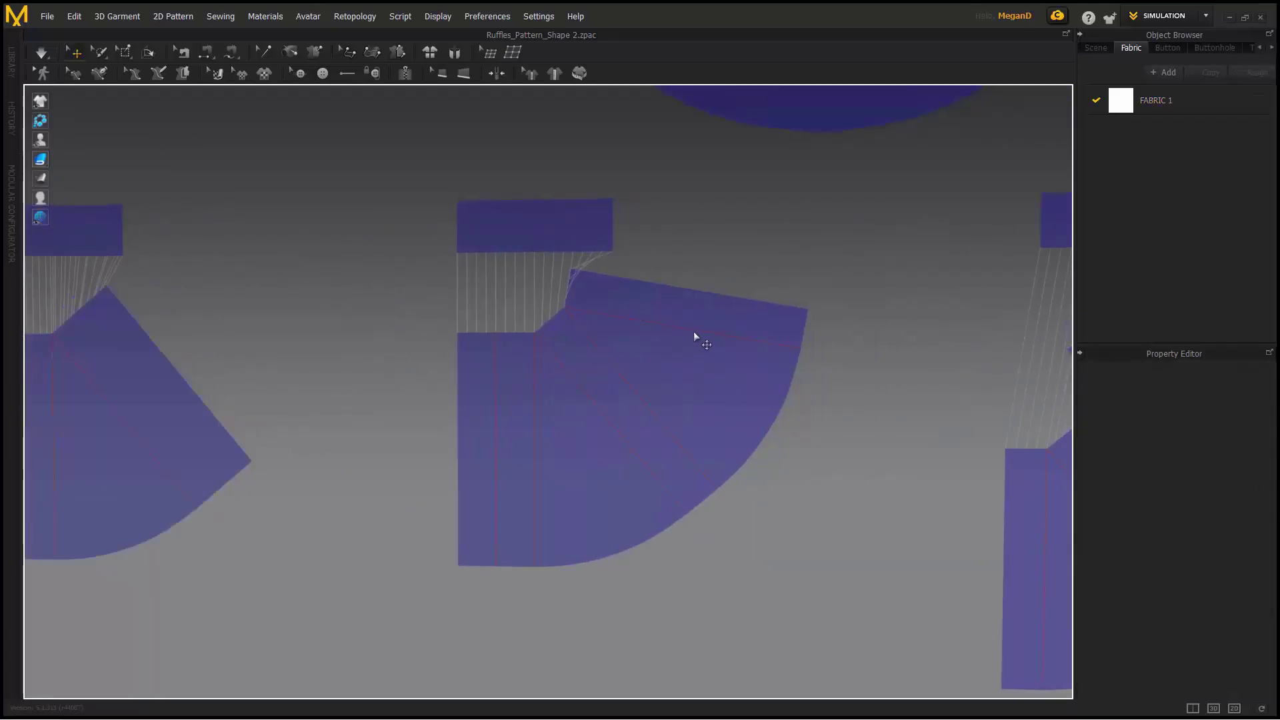
middle_click_drag(742, 410, 483, 382)
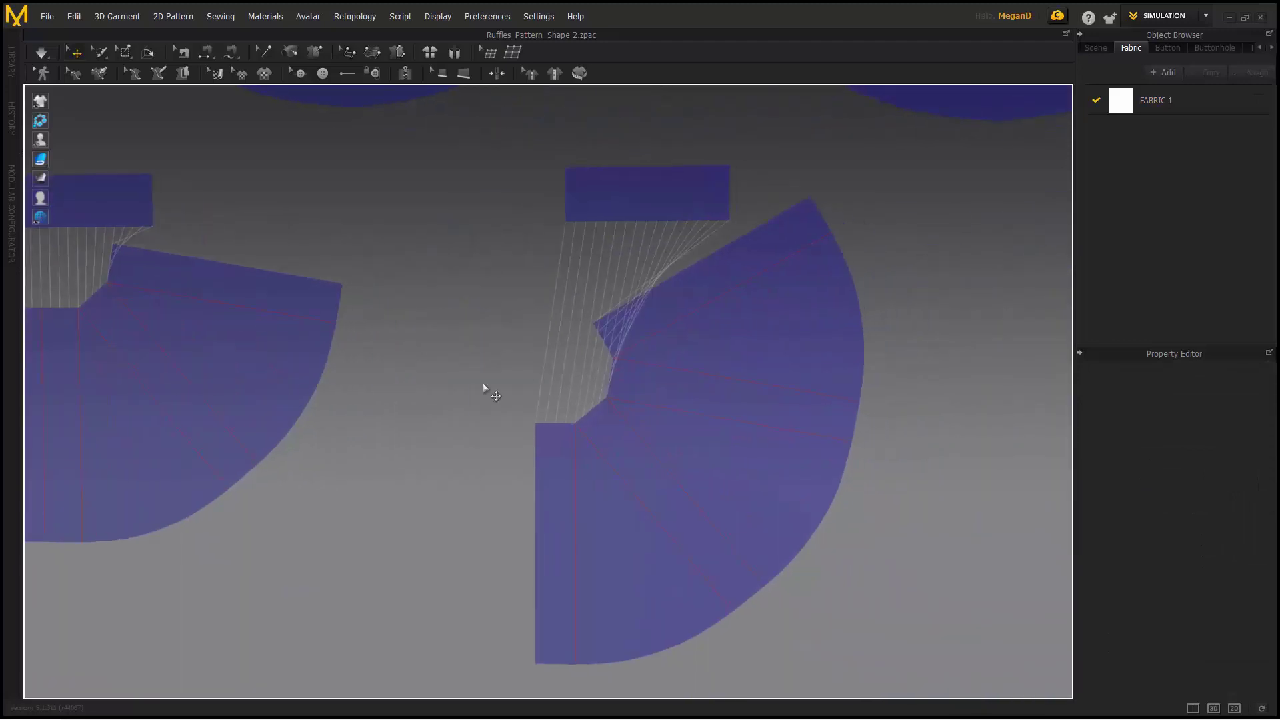
scroll(603, 439, "down", 2)
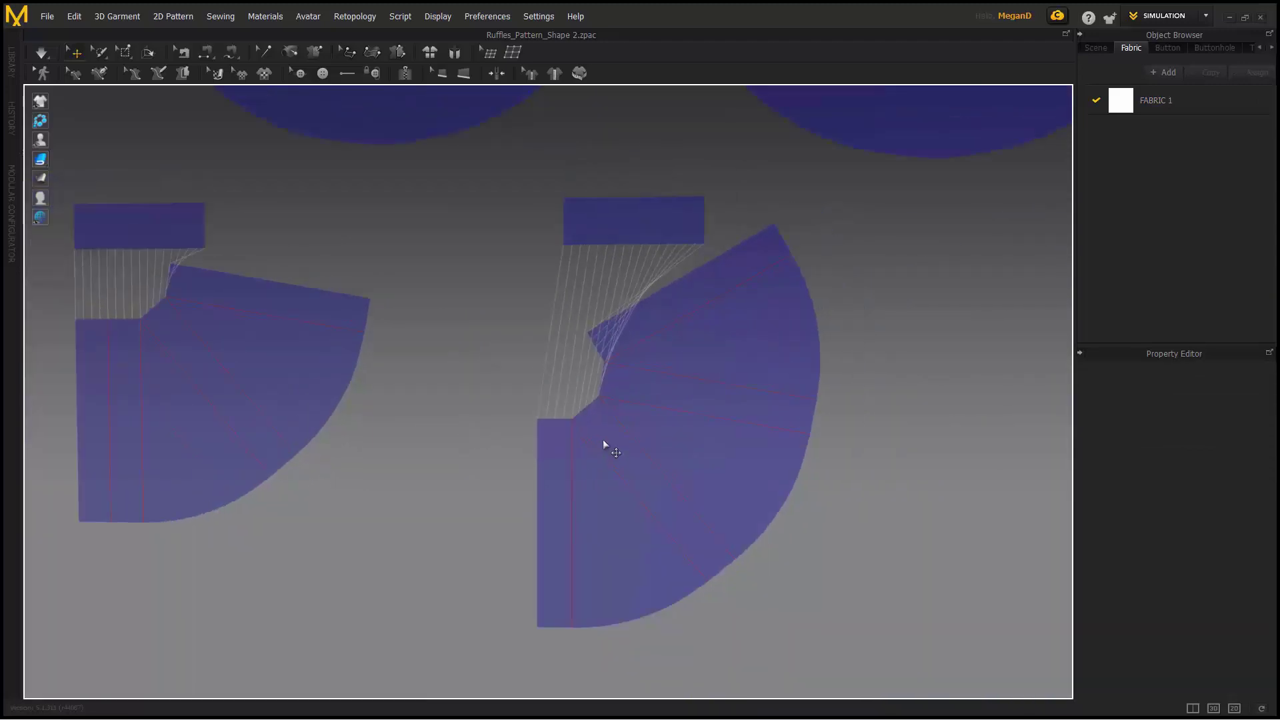
middle_click_drag(603, 439, 301, 419)
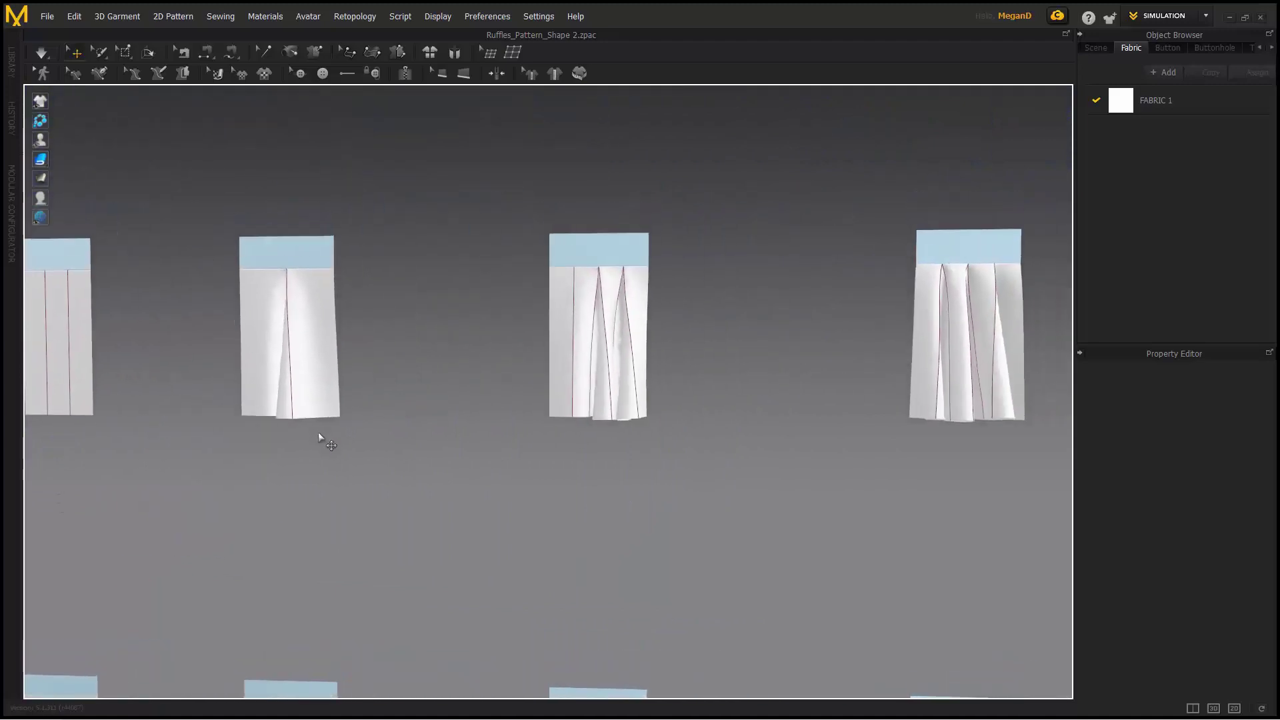
Compare the drape of the first two simulated middle-row panels and inspect the second one's fold from below.
middle_click_drag(318, 432, 605, 500)
key("2")
left_click(306, 404)
scroll(274, 409, "up", 4)
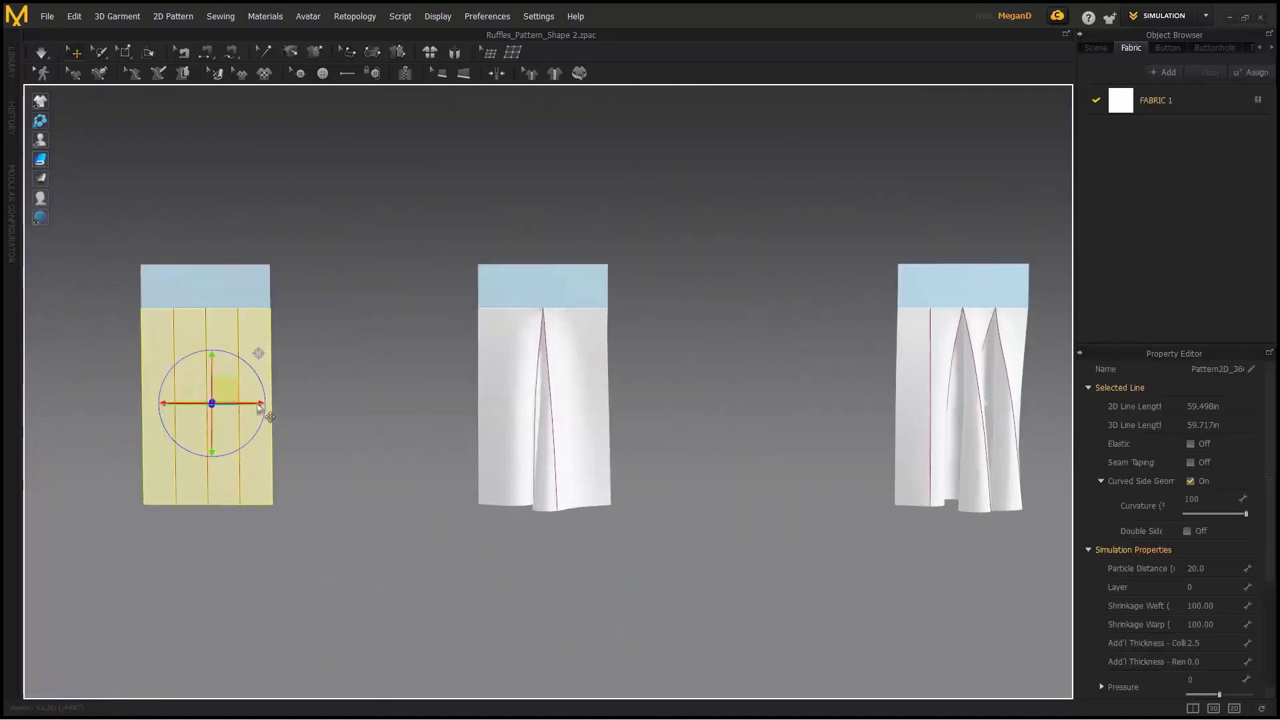
middle_click_drag(259, 410, 554, 413)
scroll(554, 413, "up", 4)
left_click(618, 405)
scroll(545, 364, "up", 1)
middle_click_drag(545, 364, 132, 344)
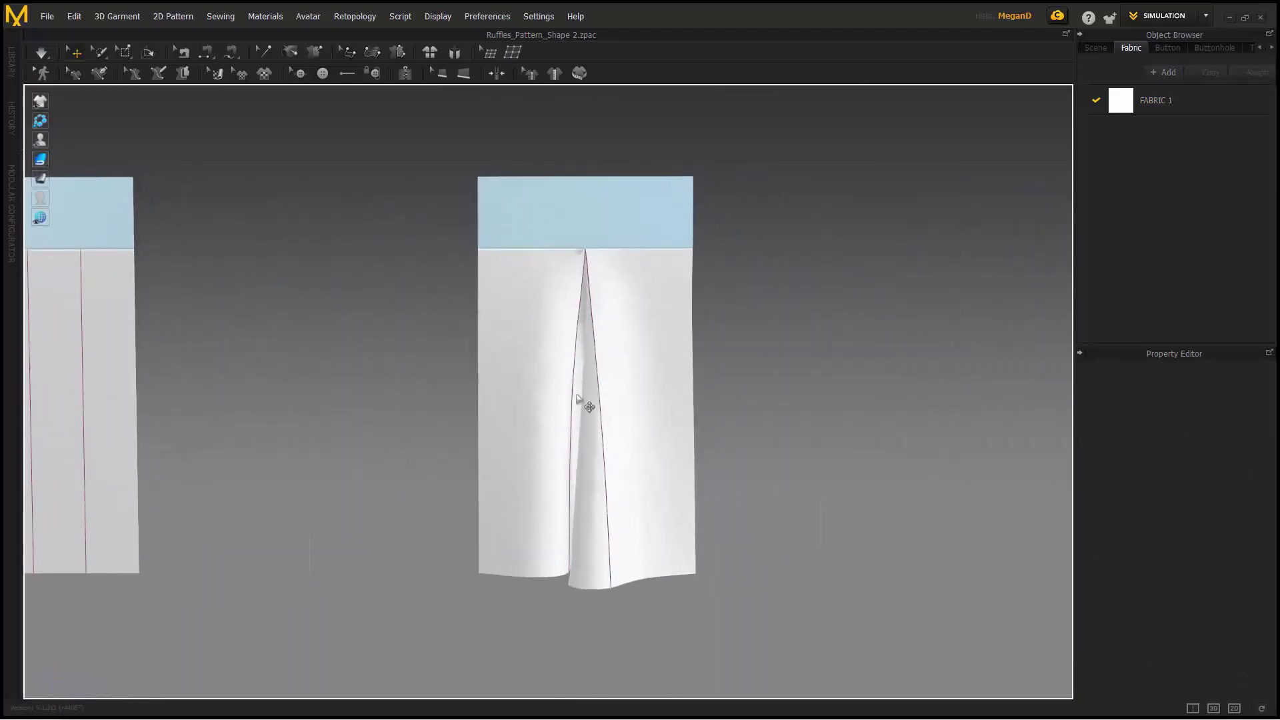
left_click(615, 376)
right_click_drag(542, 509, 563, 437)
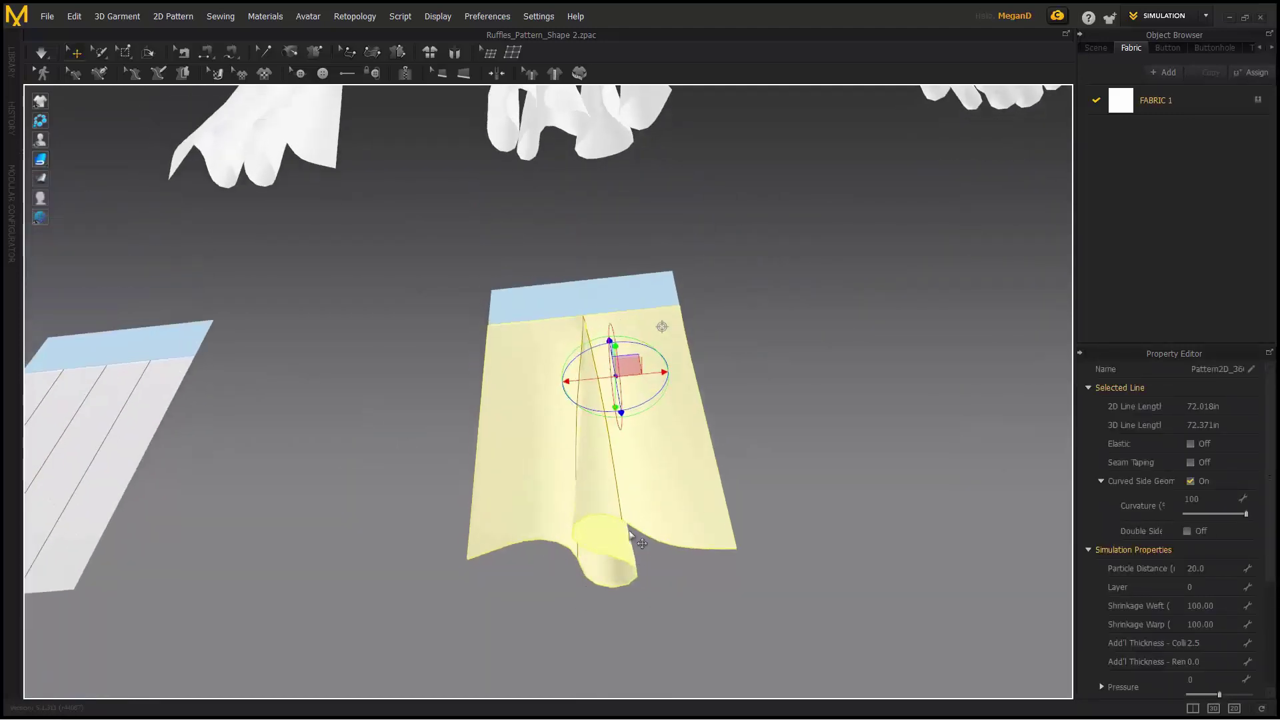
Inspect the folds and slash lines of the third simulated middle-row panel from below and from the front.
right_click_drag(725, 478, 551, 471)
left_click(590, 268)
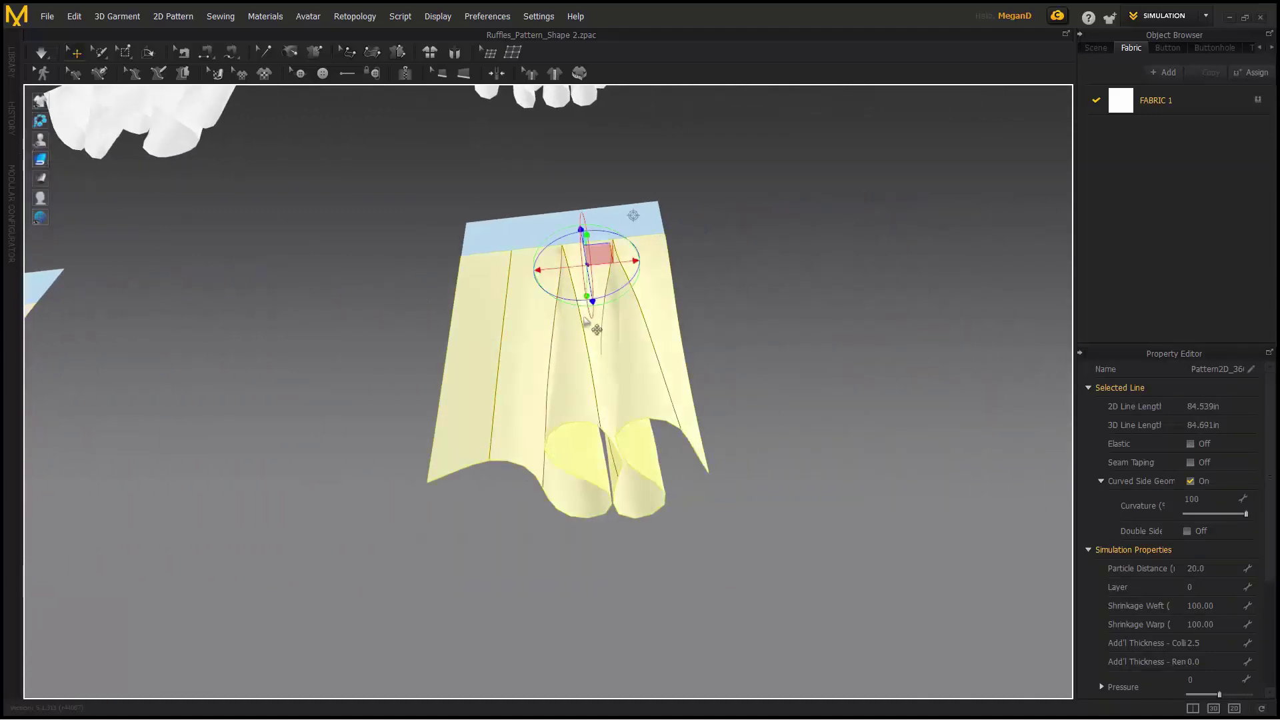
left_click(762, 392)
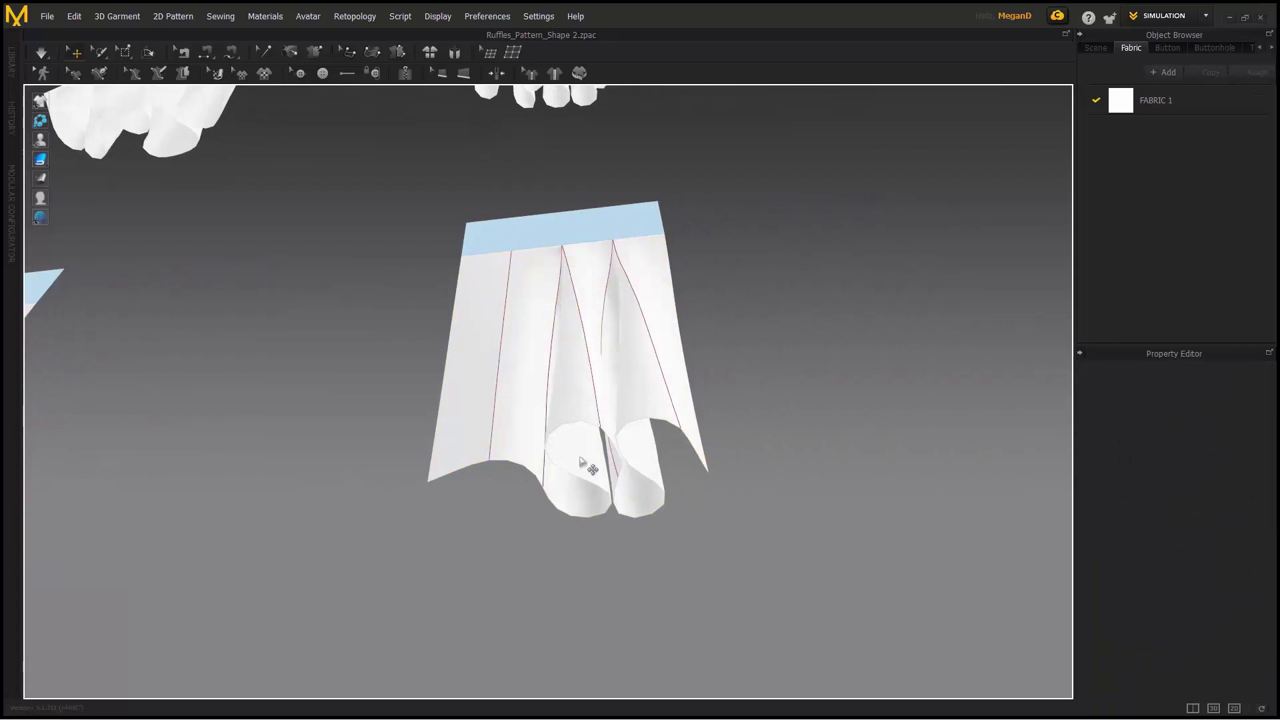
right_click_drag(584, 400, 599, 422)
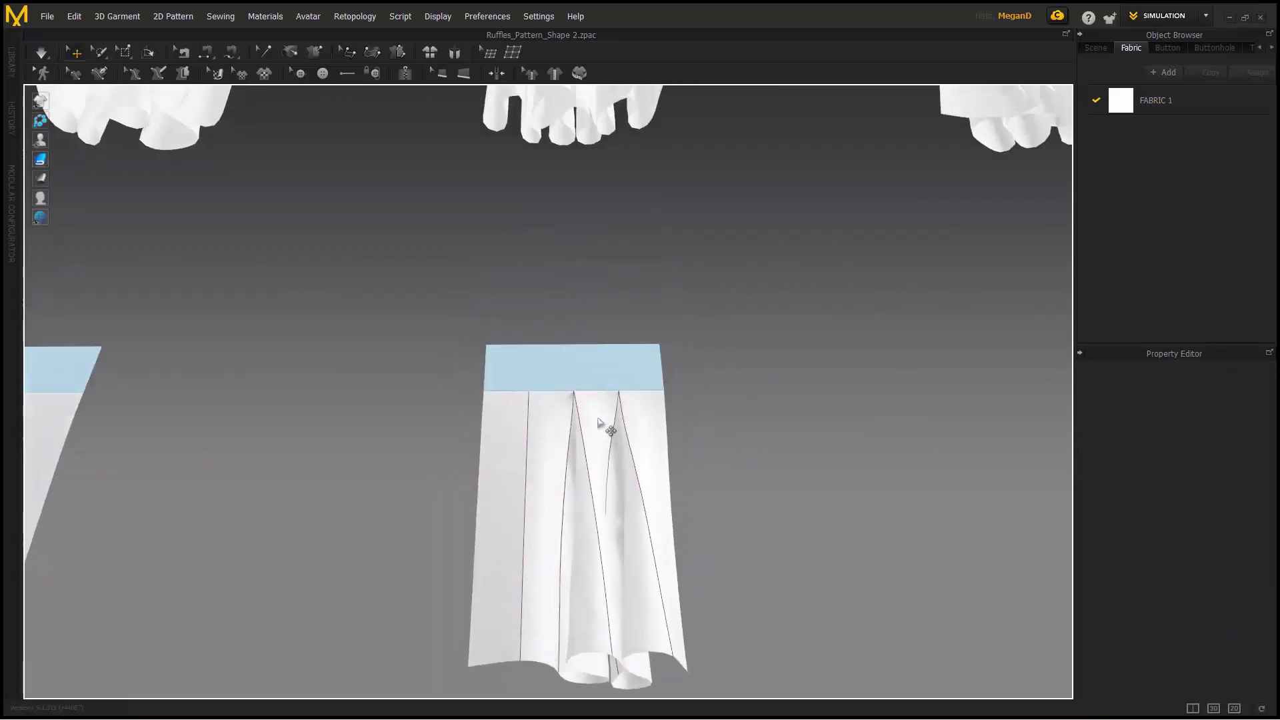
scroll(603, 448, "down", 1)
left_click(604, 449)
middle_click_drag(749, 513, 752, 399)
left_click(753, 396)
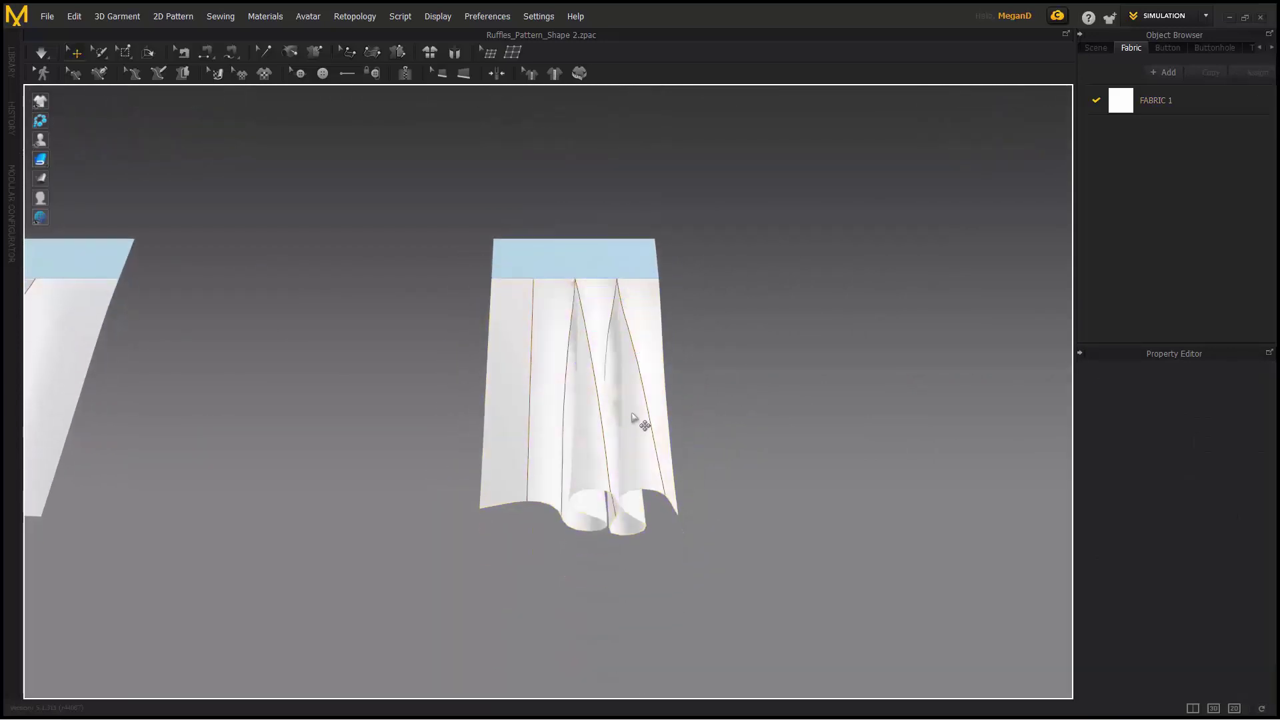
Inspect the folds and slash lines of the fourth simulated middle-row panel from below and from the front.
right_click_drag(708, 423, 162, 385)
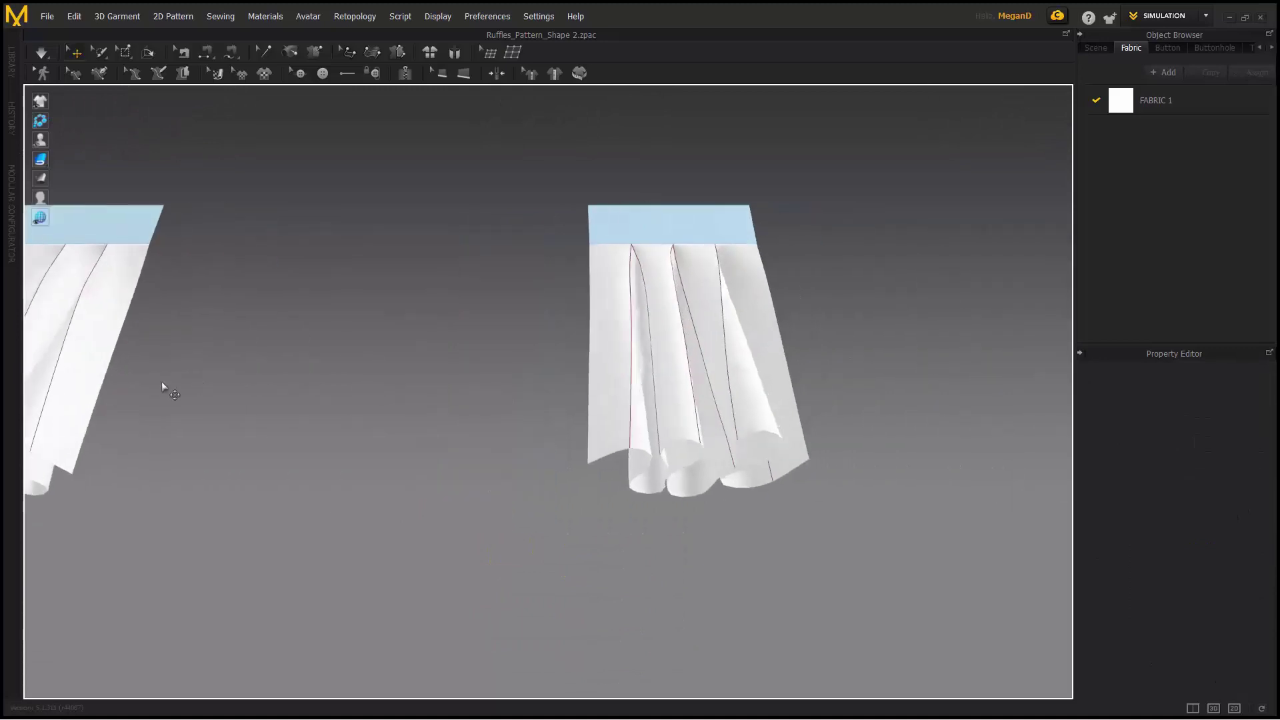
right_click_drag(566, 363, 533, 379)
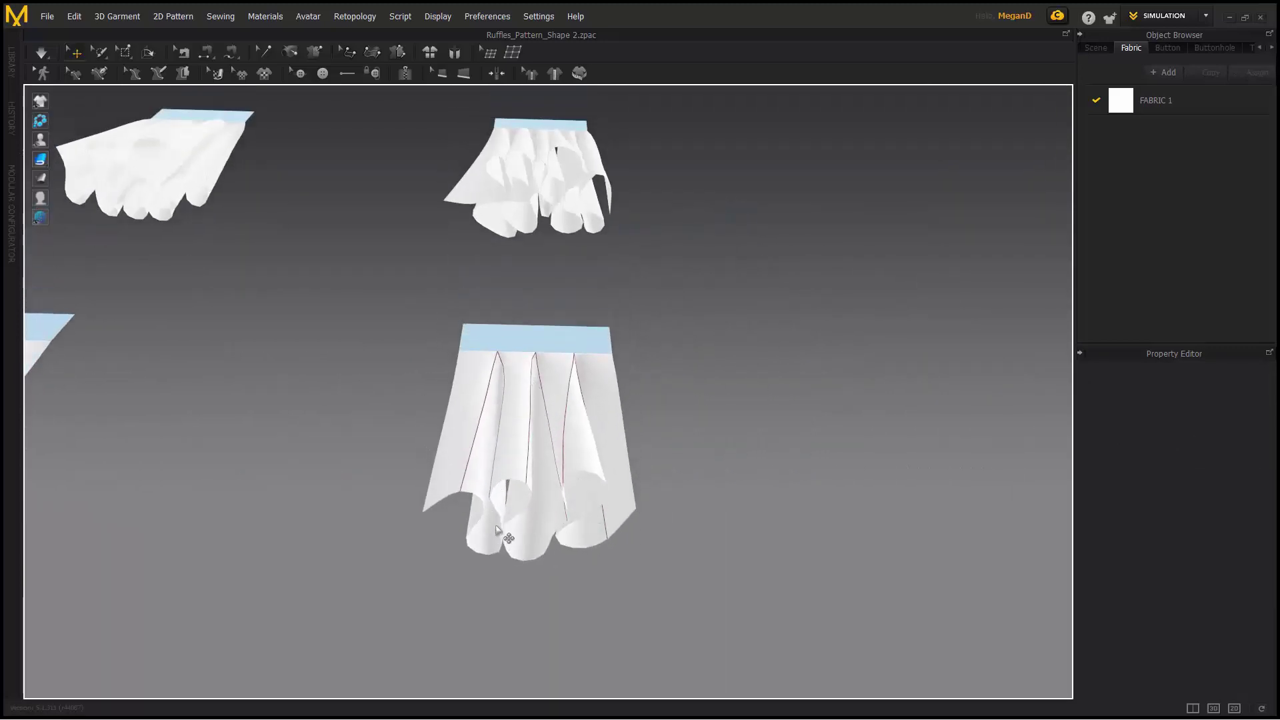
right_click_drag(485, 481, 586, 491)
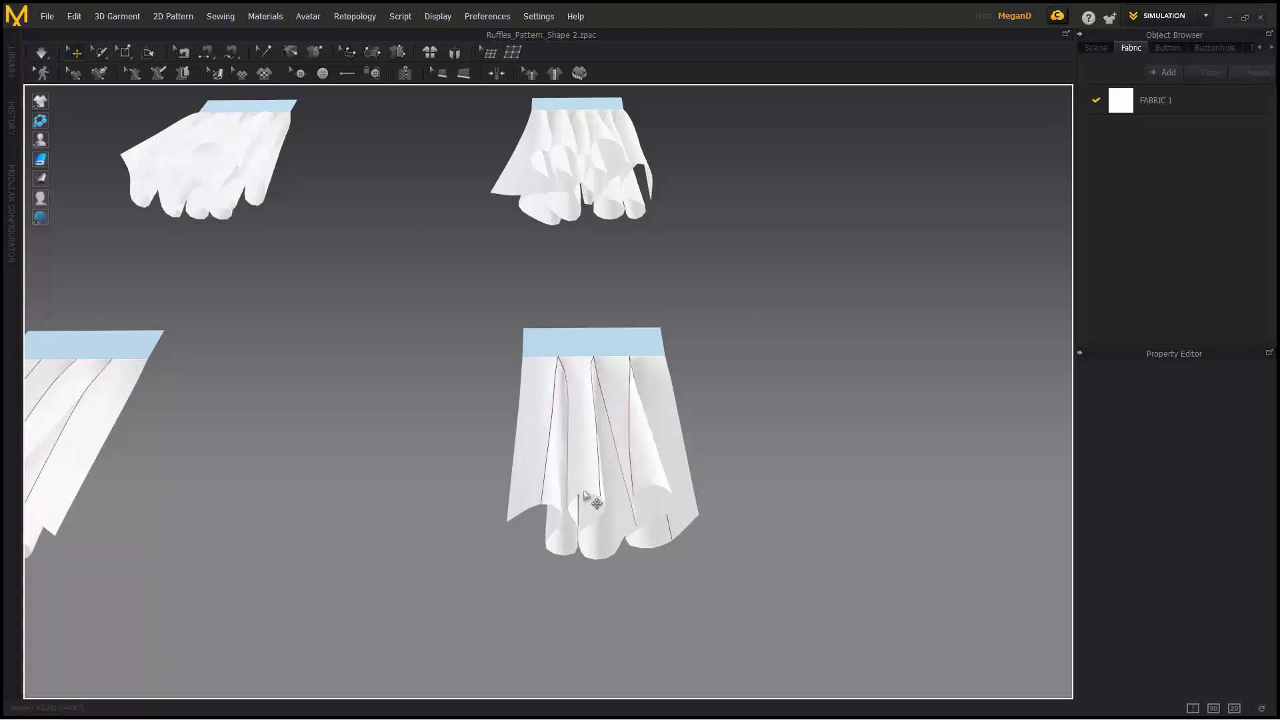
scroll(238, 446, "down", 1)
middle_click_drag(238, 446, 207, 402)
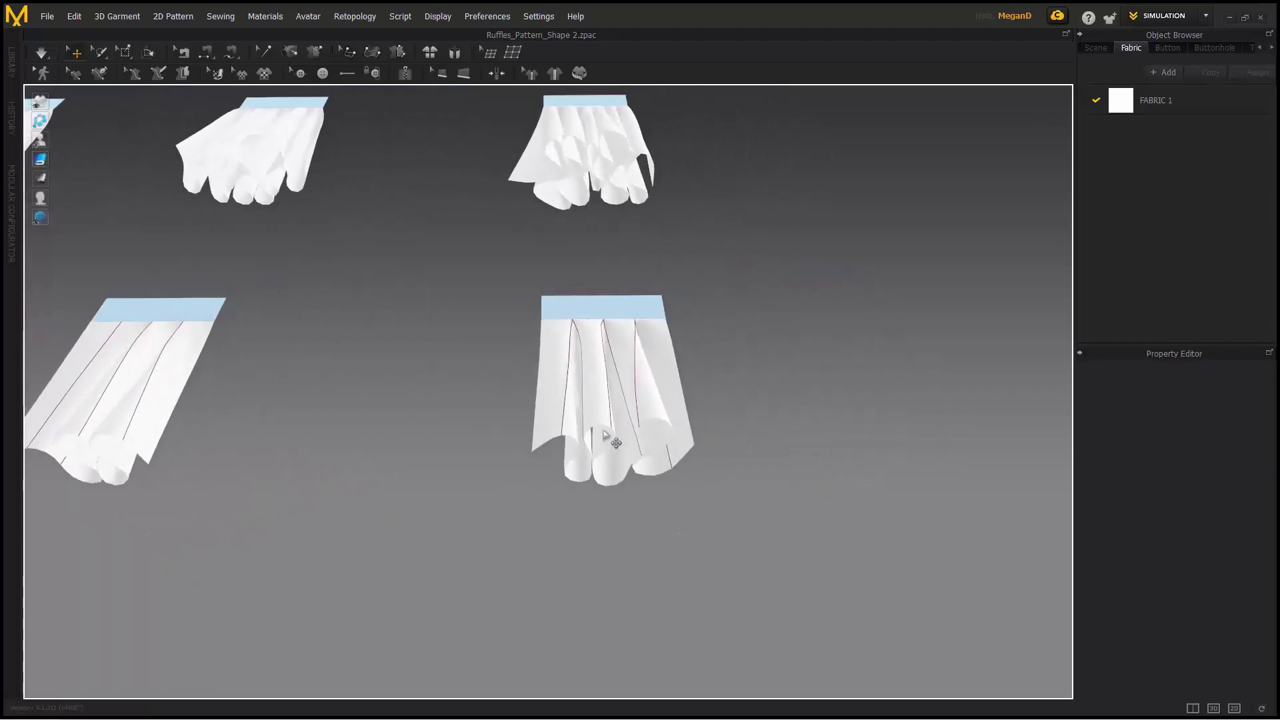
right_click_drag(603, 433, 579, 338)
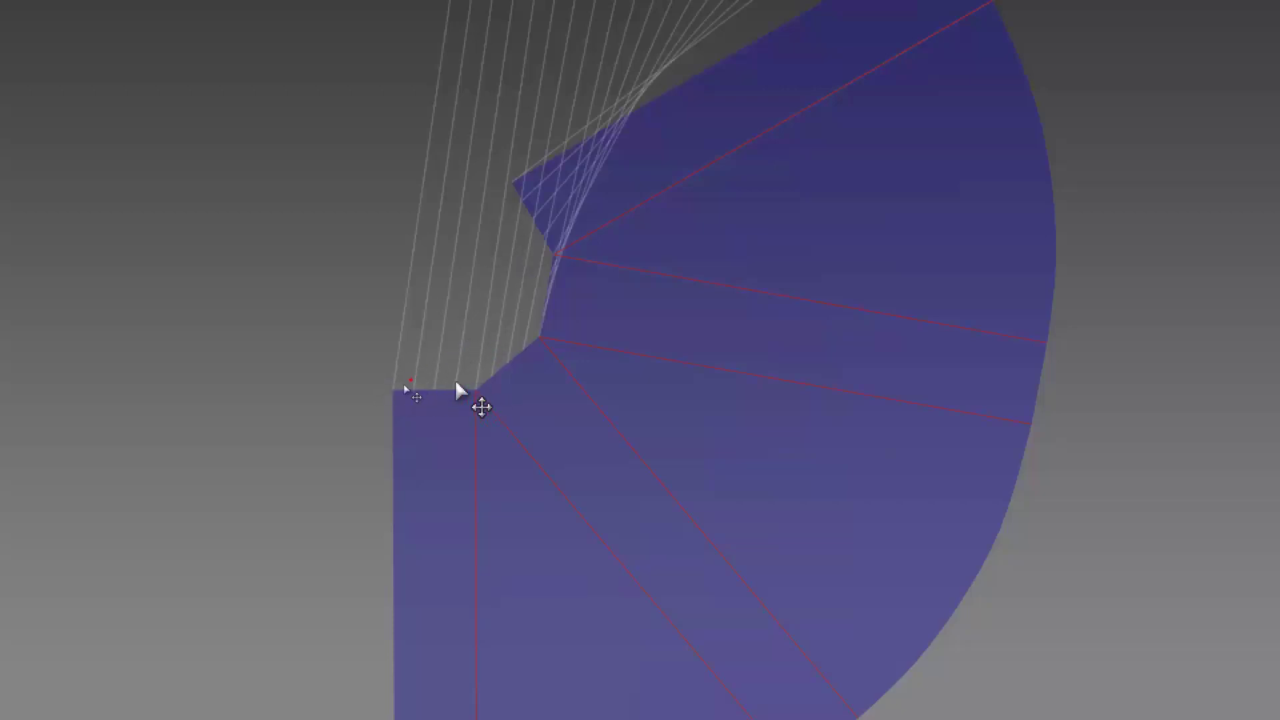
Mark a smooth red curve along the angular seam edge of the fourth slashed and spread pattern, and clear the annotation.
left_click_drag(401, 387, 482, 380)
left_click_drag(472, 378, 472, 413)
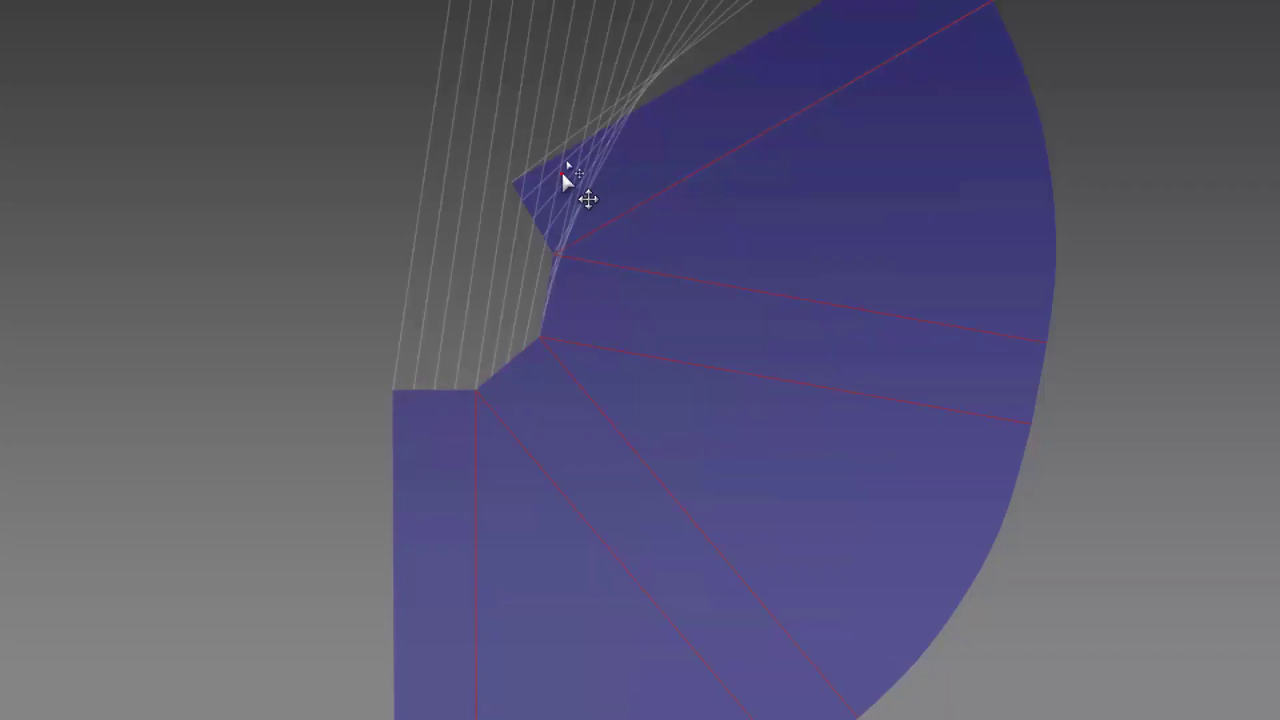
left_click_drag(500, 184, 539, 244)
left_click_drag(406, 376, 394, 373)
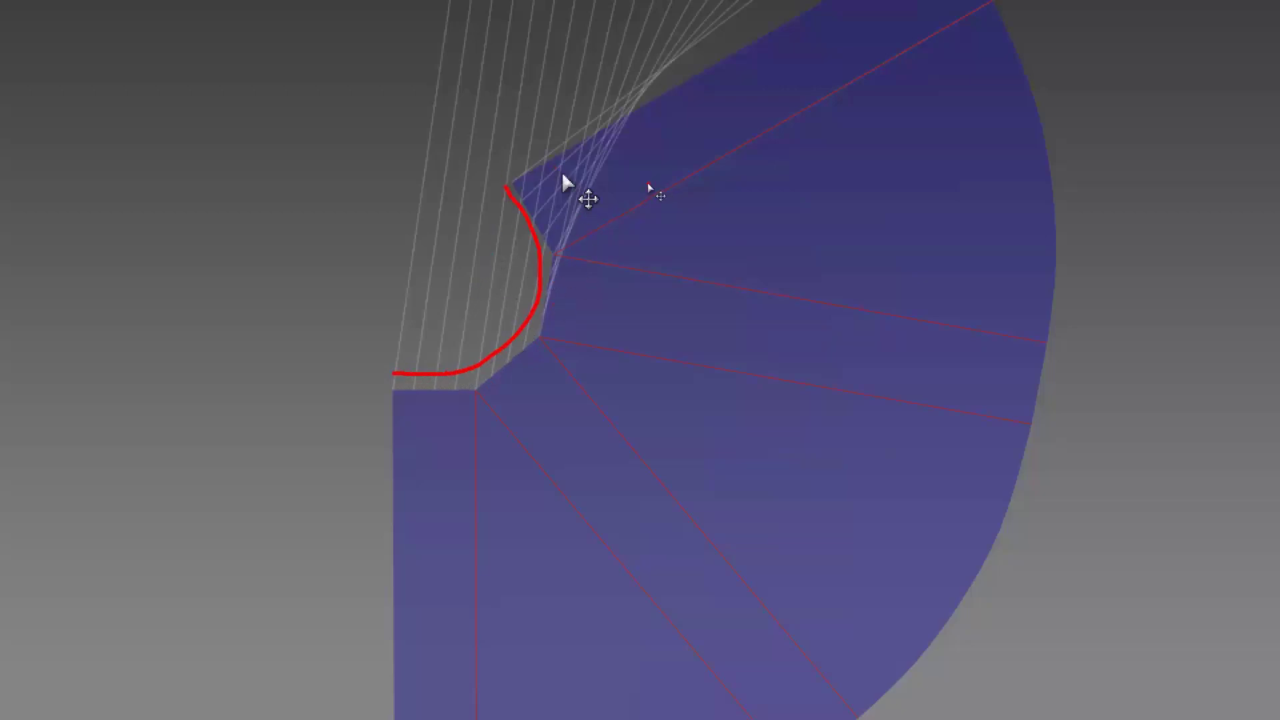
key("Escape")
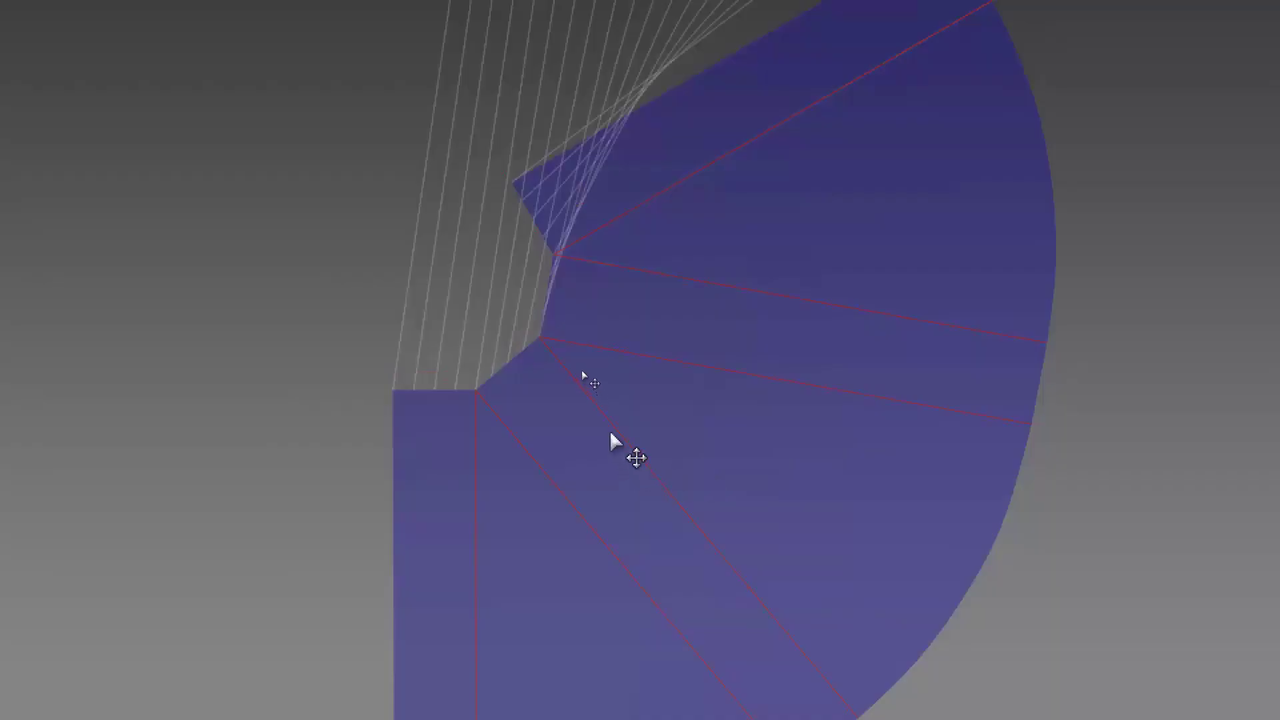
Examine the four circular patterns of the top row and the sewing lines joining them to their bands.
key("6")
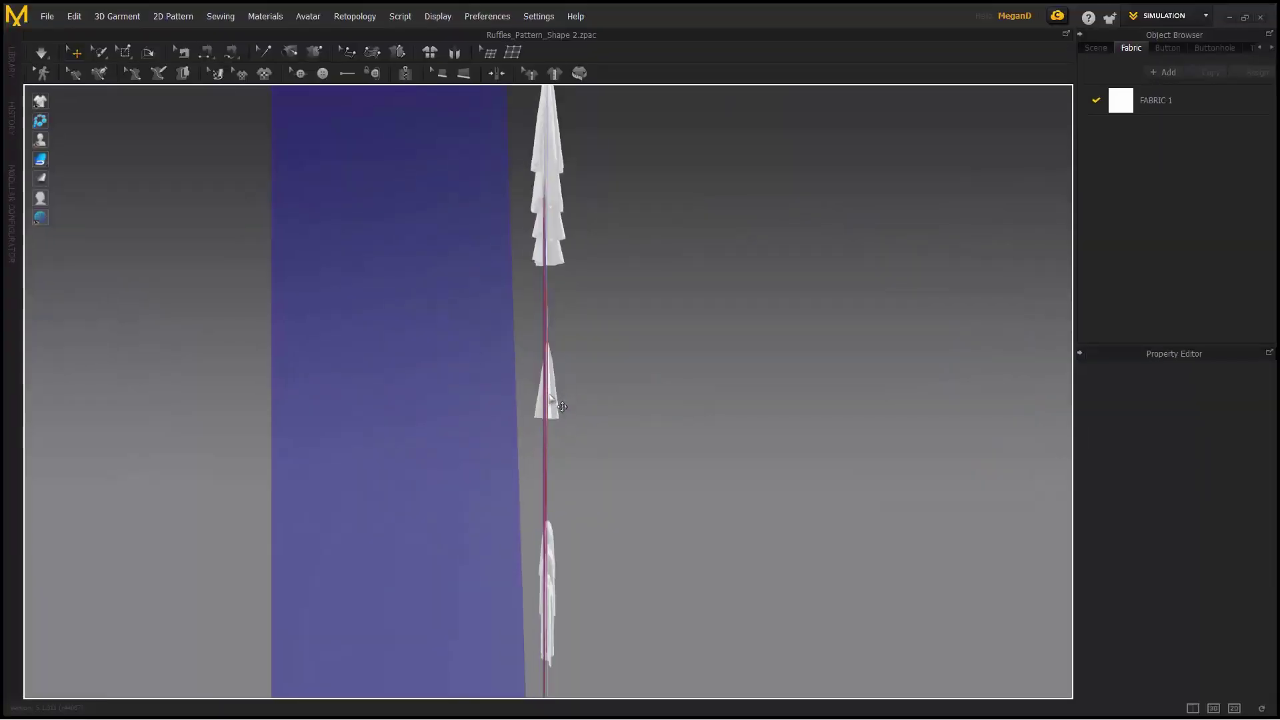
right_click_drag(557, 403, 414, 388)
middle_click_drag(415, 388, 599, 472)
scroll(640, 466, "down", 1)
right_click_drag(598, 472, 591, 466)
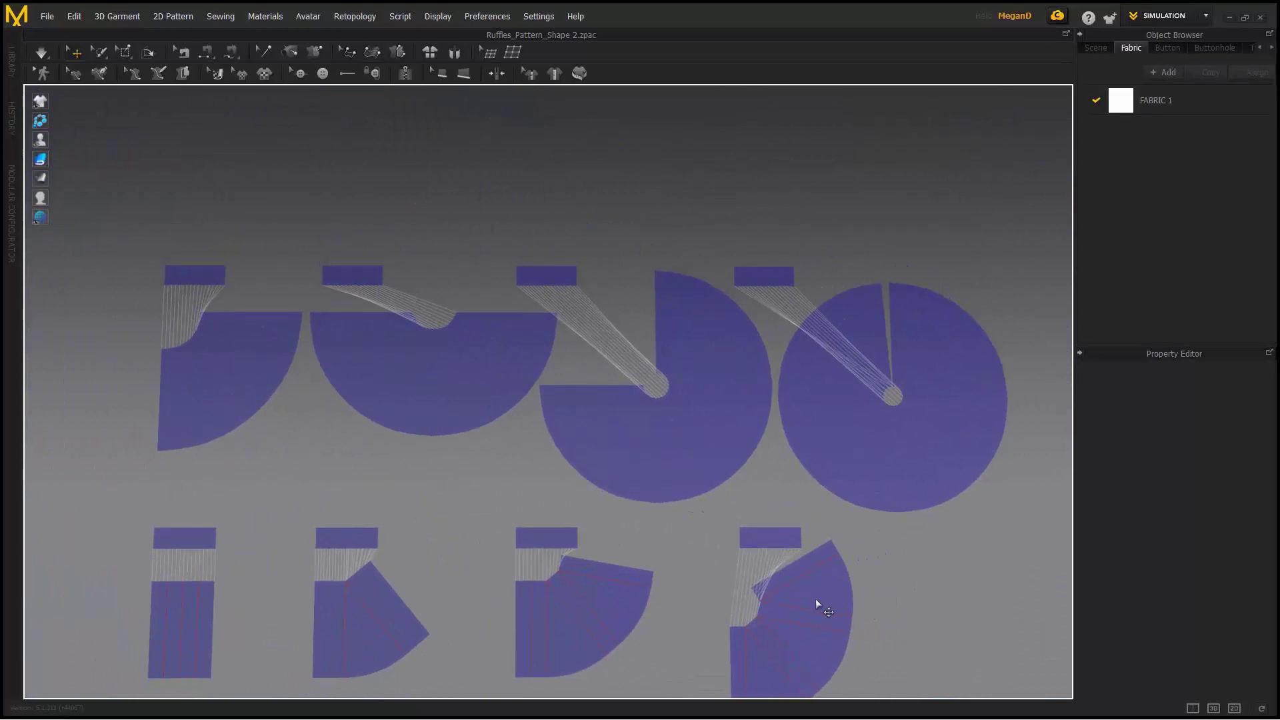
mouse_move(343, 539)
middle_mouse_down()
mouse_move(366, 544)
mouse_move(352, 561)
middle_mouse_up()
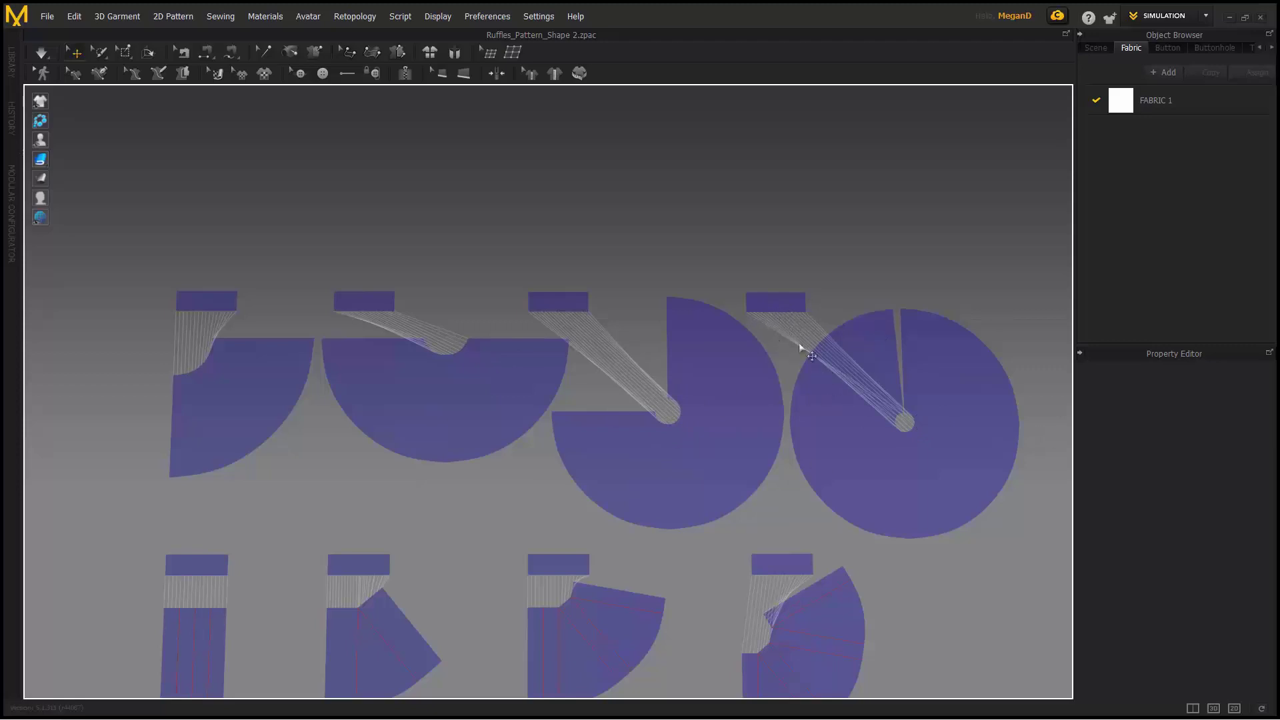
scroll(789, 453, "down", 2)
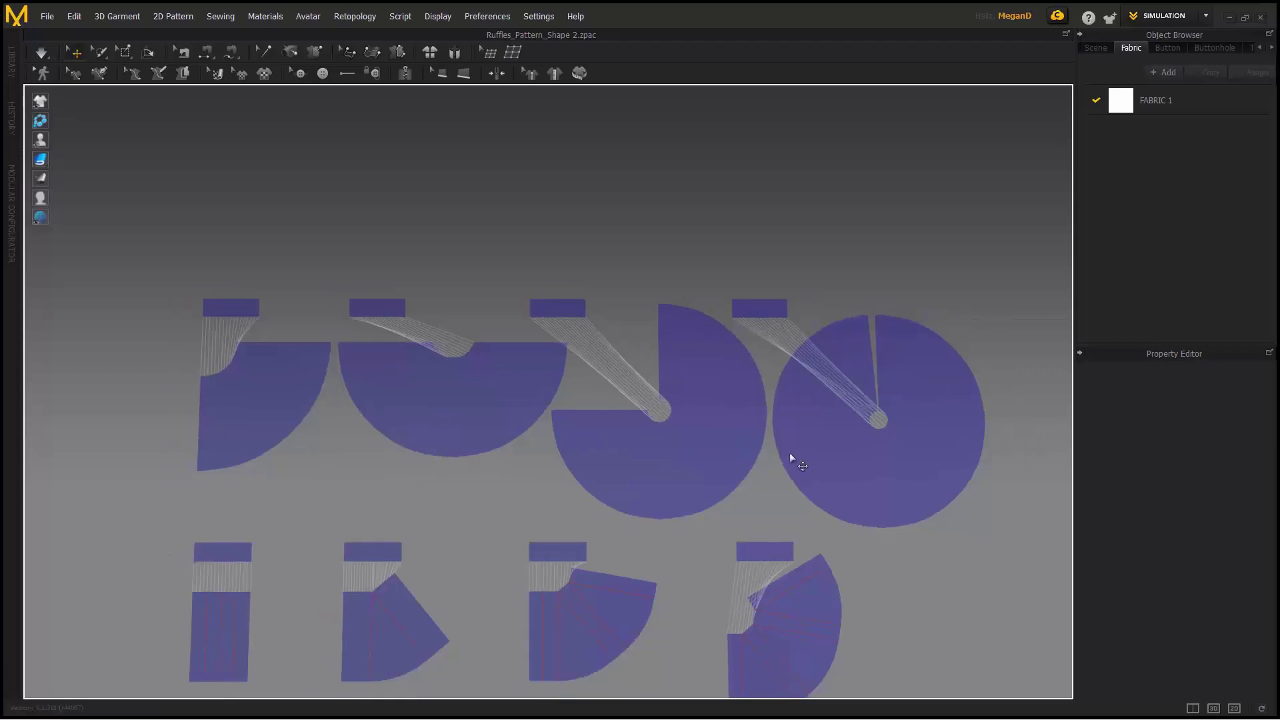
Compare the simulated top-row circular ruffles with the slashed panels from below, and look closely at the first, quarter-circle sample.
middle_click_drag(694, 440, 79, 379)
middle_click_drag(633, 412, 443, 451)
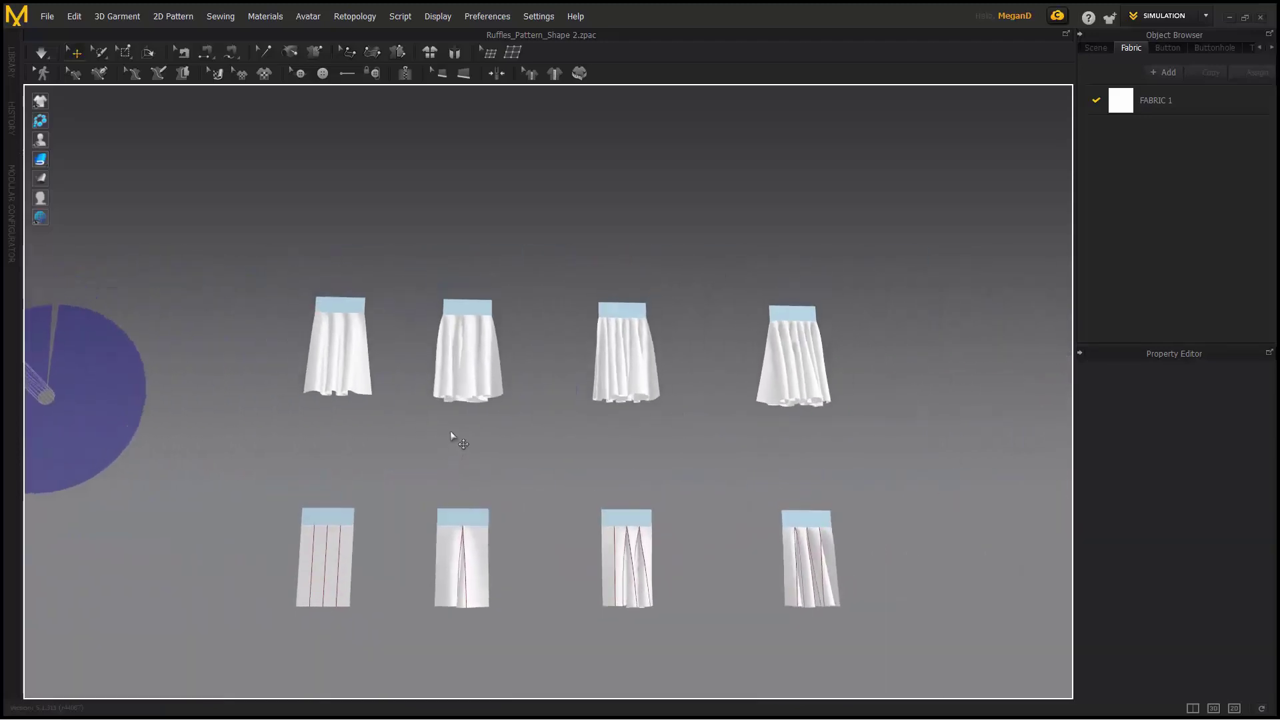
left_click(347, 369)
right_click_drag(415, 414, 586, 454)
left_click(585, 453)
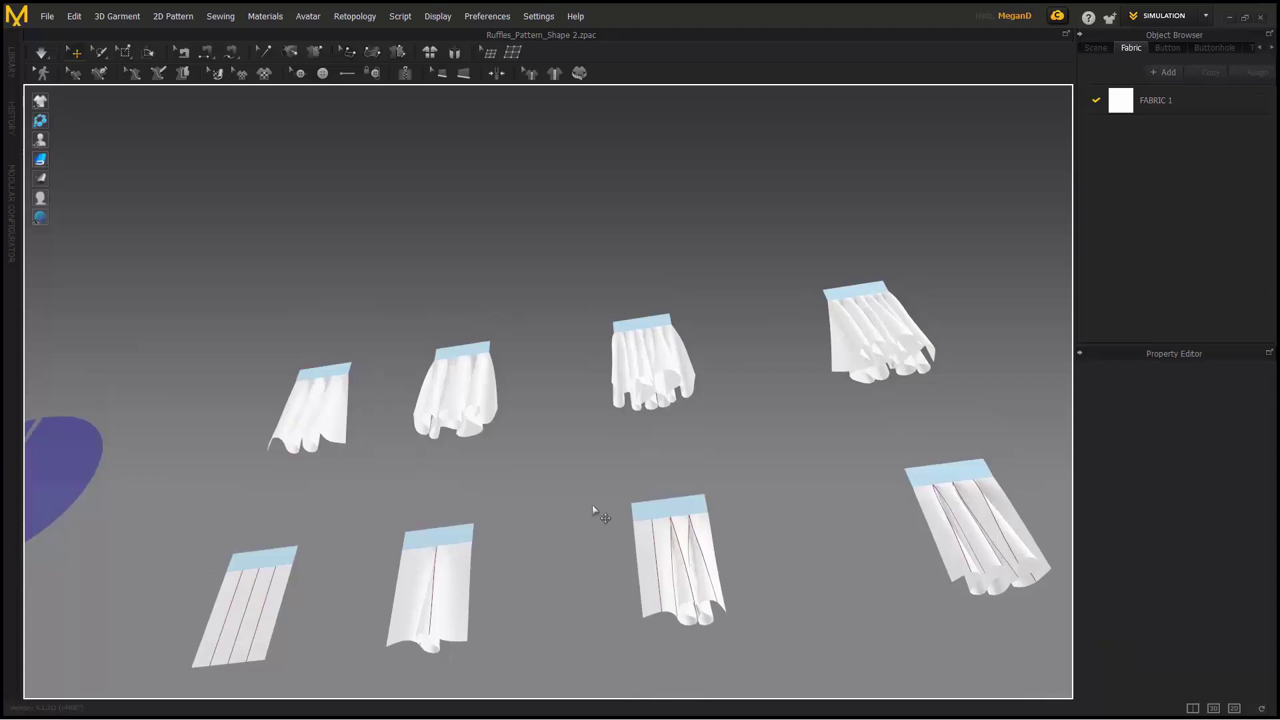
left_click(274, 438)
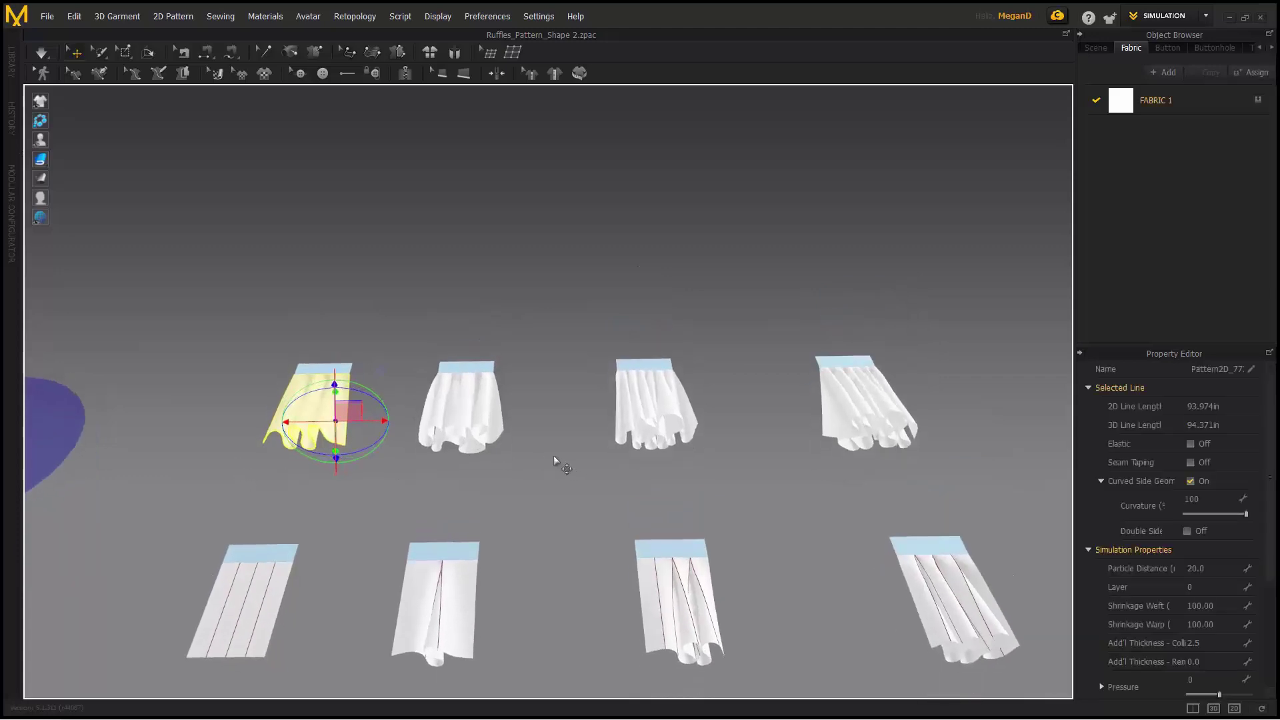
left_click(562, 467)
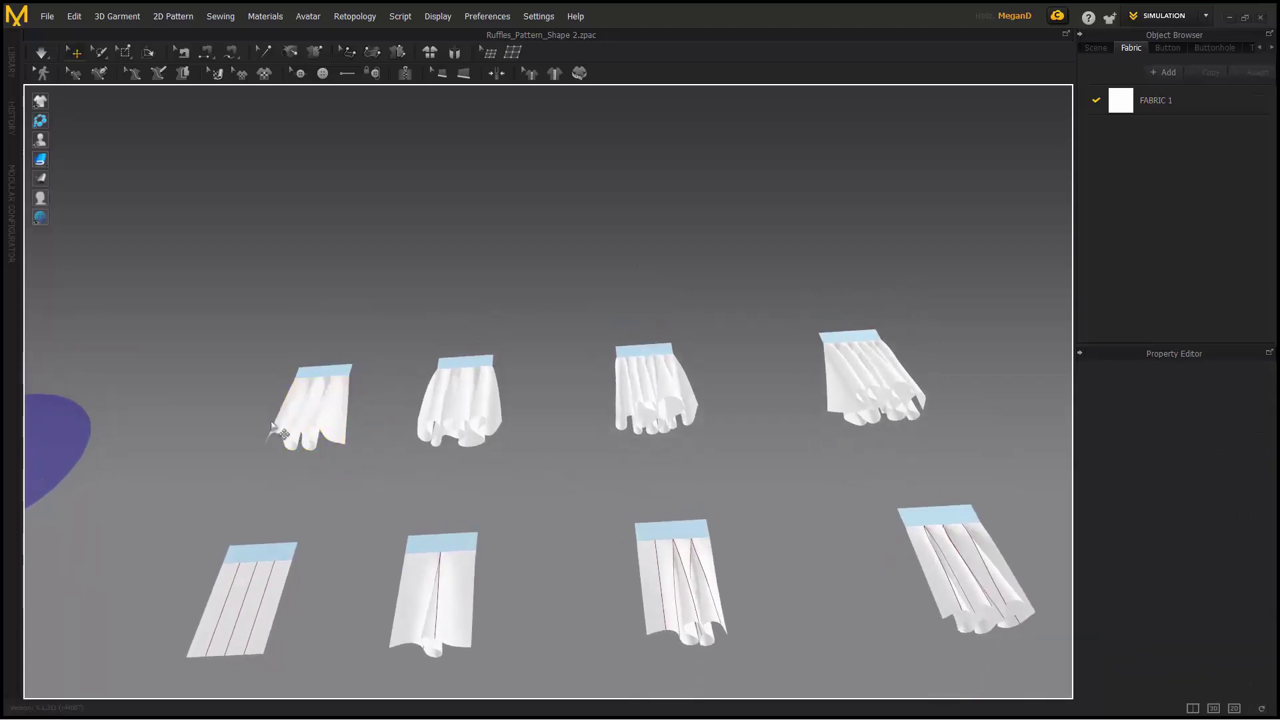
scroll(437, 502, "up", 6)
middle_click_drag(533, 427, 538, 406)
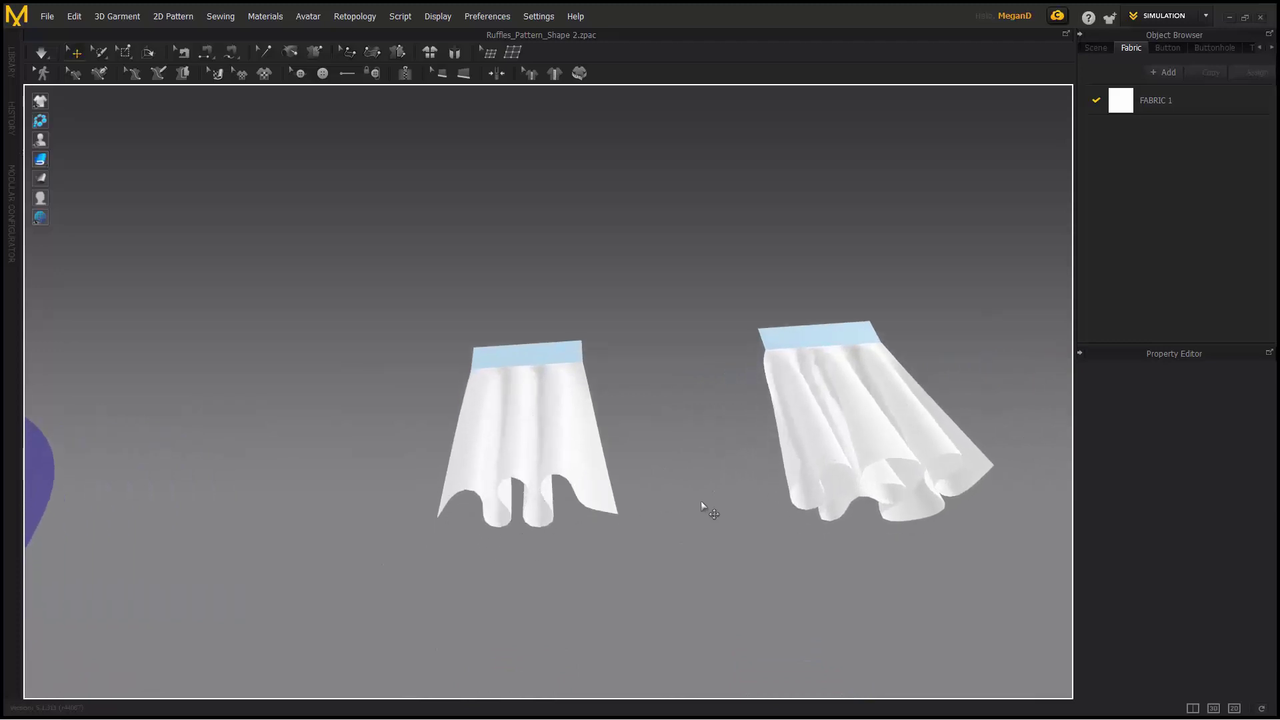
Inspect the hem folds of the fourth slashed and spread panel again for comparison with the circular ruffles.
scroll(701, 502, "down", 2)
middle_click_drag(702, 501, 133, 326)
scroll(800, 482, "down", 2)
middle_click_drag(801, 481, 288, 377)
scroll(288, 378, "up", 2)
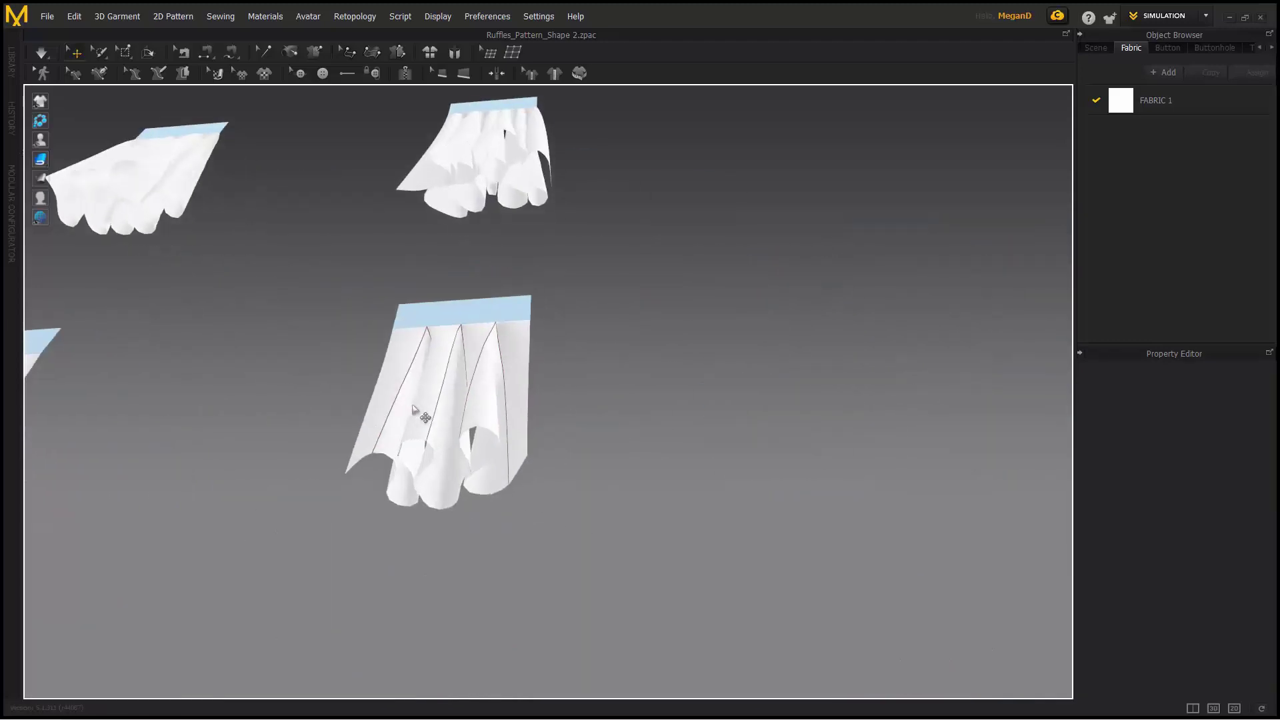
right_click_drag(420, 414, 499, 402)
right_click_drag(515, 525, 509, 459)
scroll(510, 459, "down", 8)
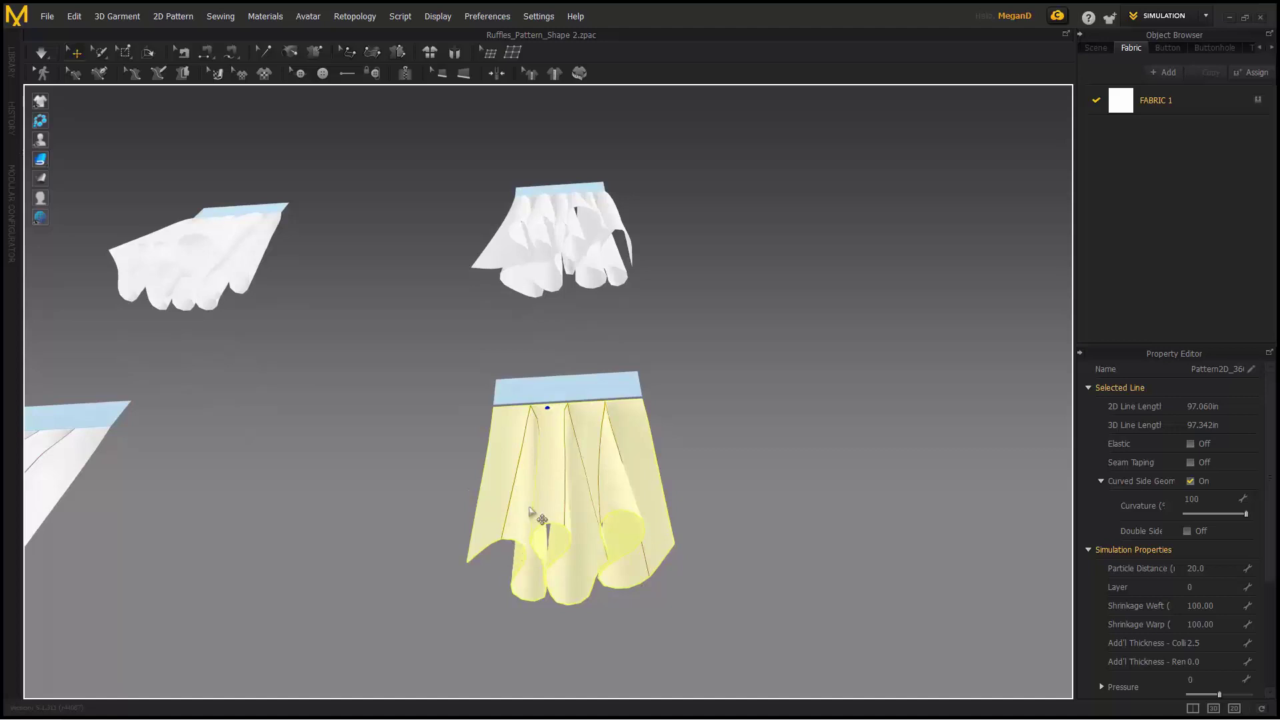
Inspect the drape and hem folds of the second top-row ruffle, the half circle, from the front and from below.
scroll(183, 425, "down", 1)
middle_click_drag(184, 425, 274, 400)
right_click_drag(274, 399, 292, 482)
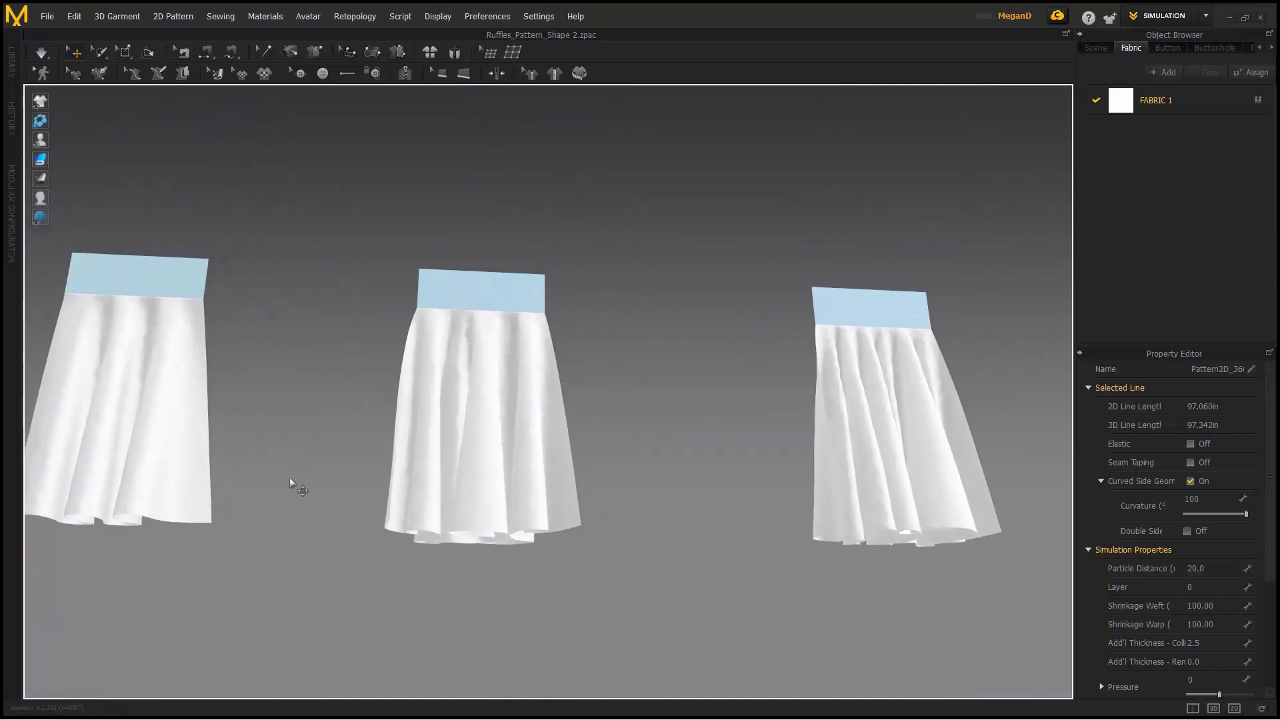
left_click(486, 417)
left_click(611, 375)
left_click(511, 446)
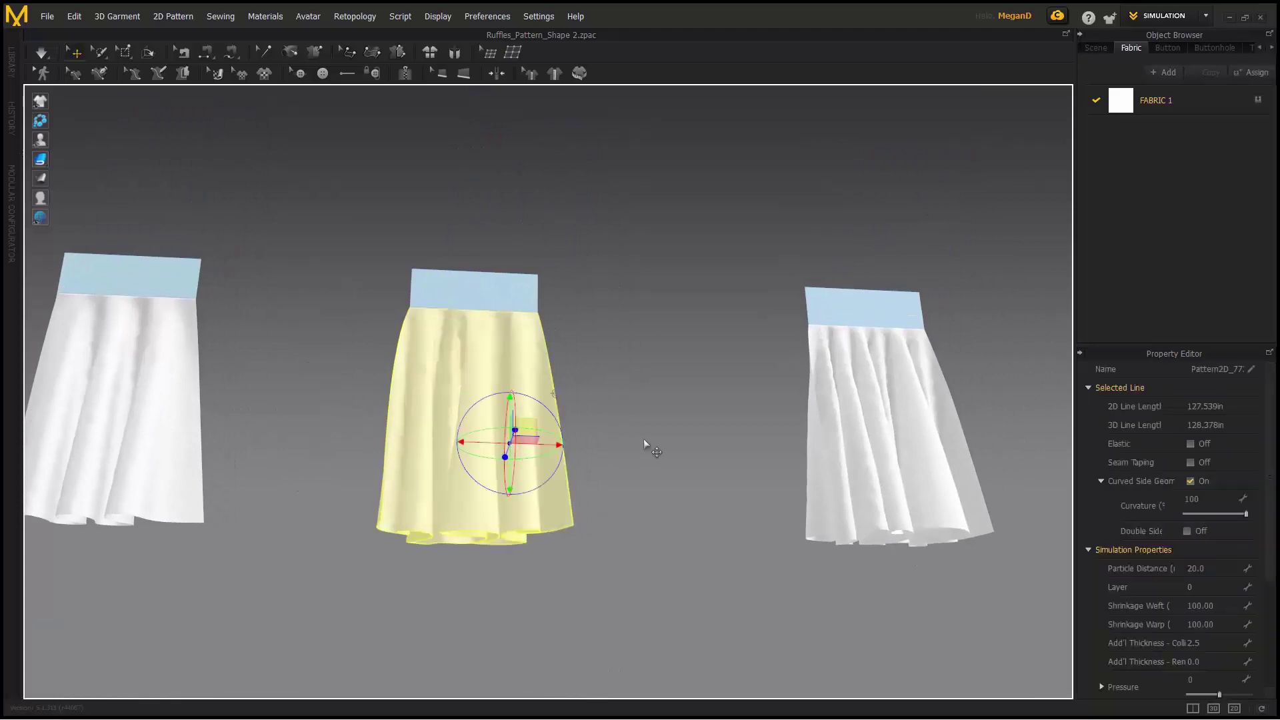
right_click_drag(613, 423, 589, 368)
left_click(596, 418)
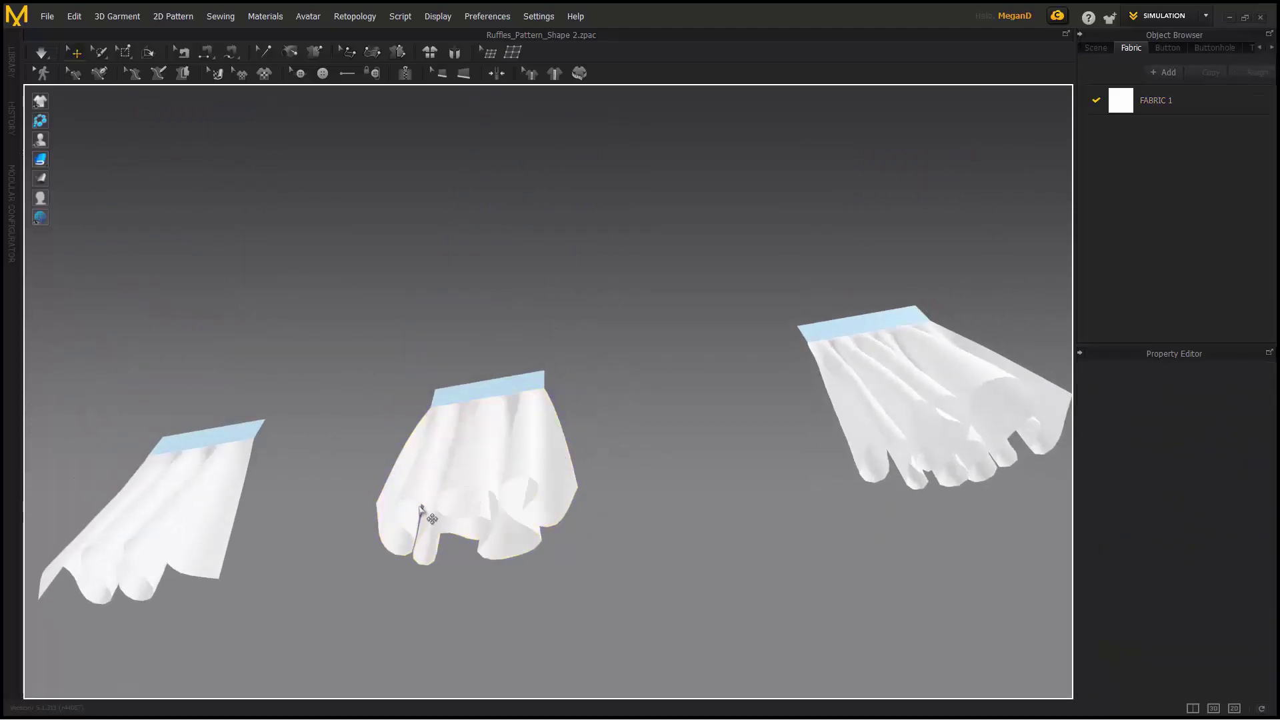
right_click_drag(514, 514, 509, 543)
left_click(499, 537)
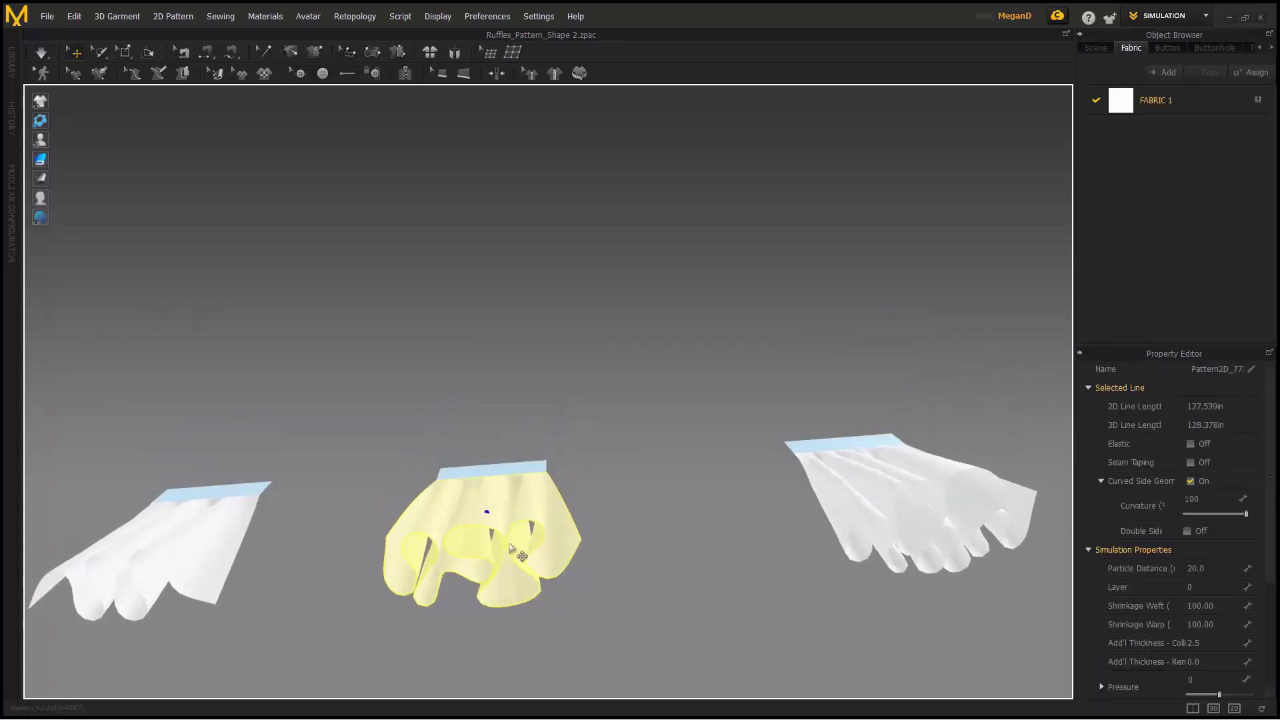
left_click(631, 504)
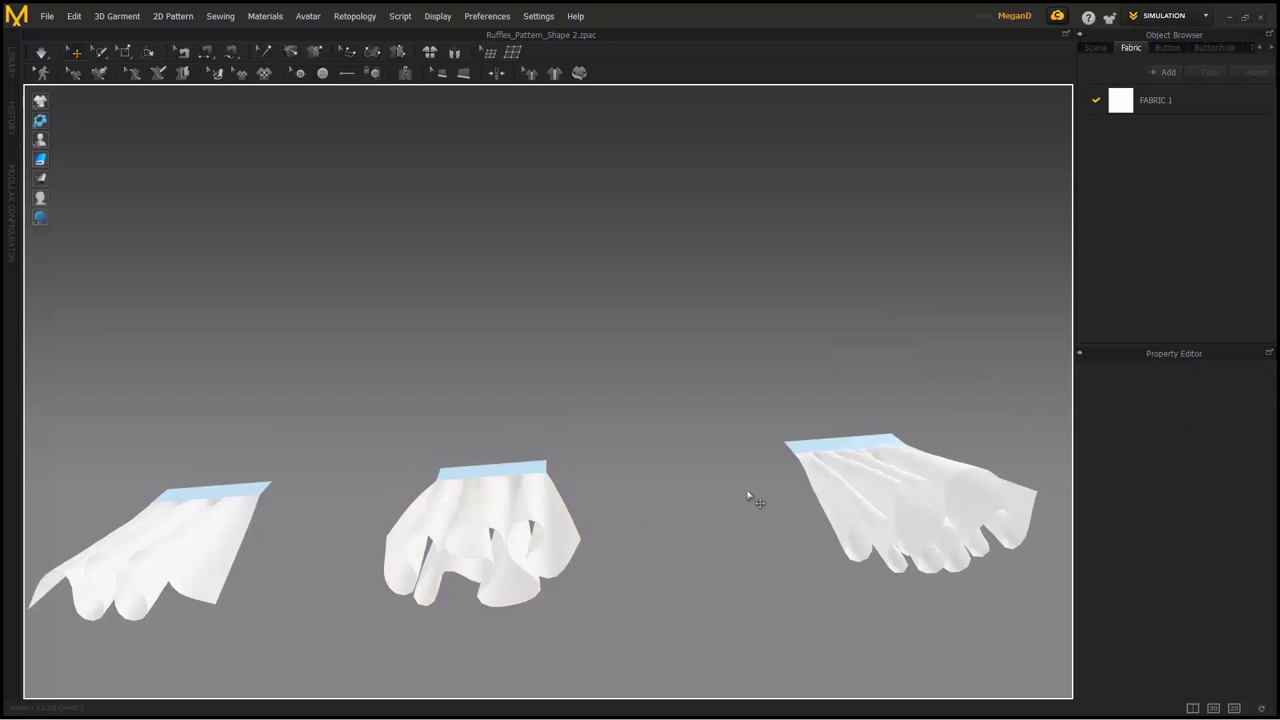
Inspect the gathers and hem folds of the third top-row ruffle, the three-quarter circle, from the front and from below.
middle_click_drag(747, 494, 349, 514)
left_click(664, 487)
right_click_drag(672, 492, 681, 561)
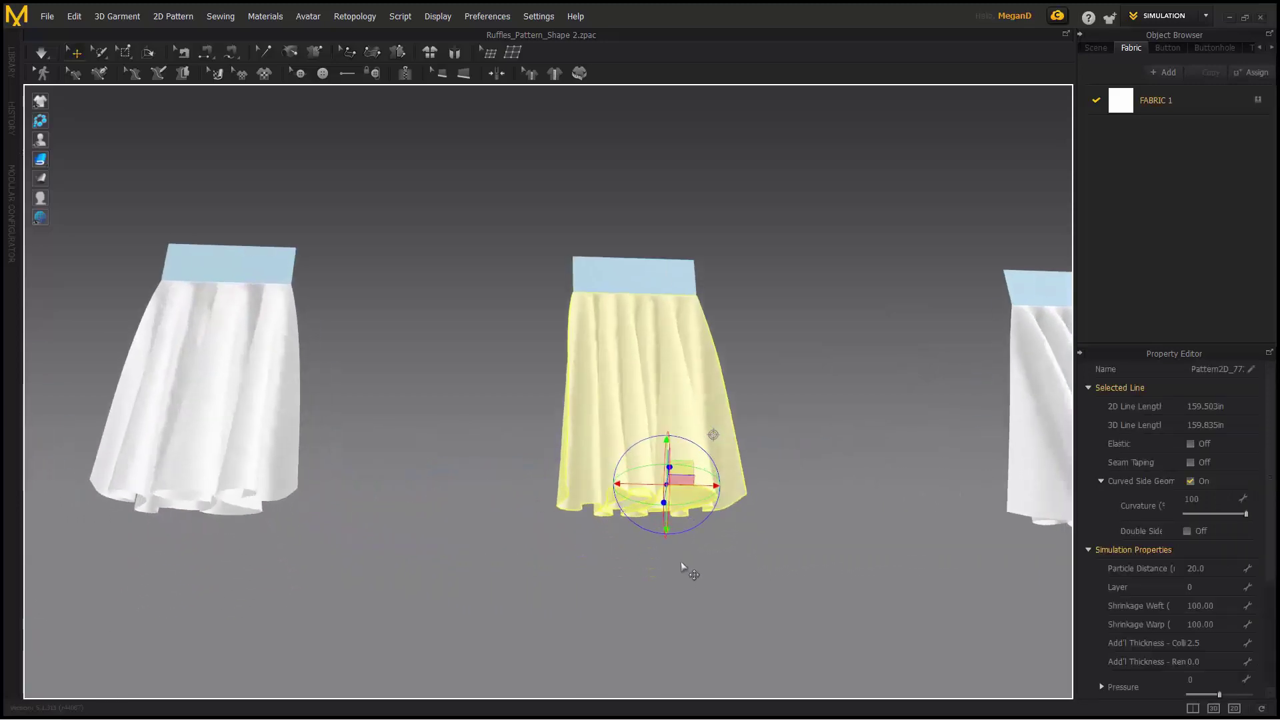
scroll(652, 421, "up", 2)
middle_click_drag(651, 421, 485, 480)
scroll(485, 480, "up", 2)
scroll(486, 489, "down", 1)
right_click_drag(486, 489, 507, 417)
left_click_drag(587, 506, 597, 466)
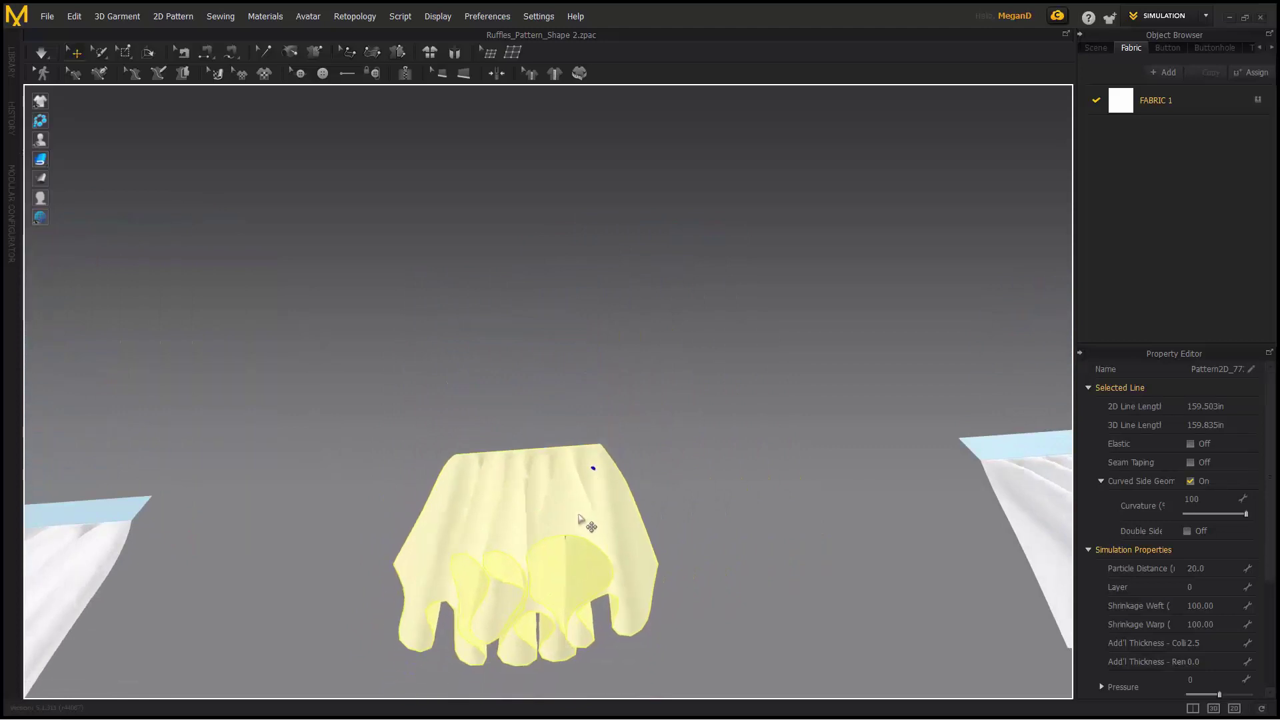
key("ctrl+z")
Examine the three-quarter-circle ruffle from directly underneath and from the side to study its fold volume.
right_click_drag(630, 507, 639, 492)
middle_click_drag(638, 491, 661, 463)
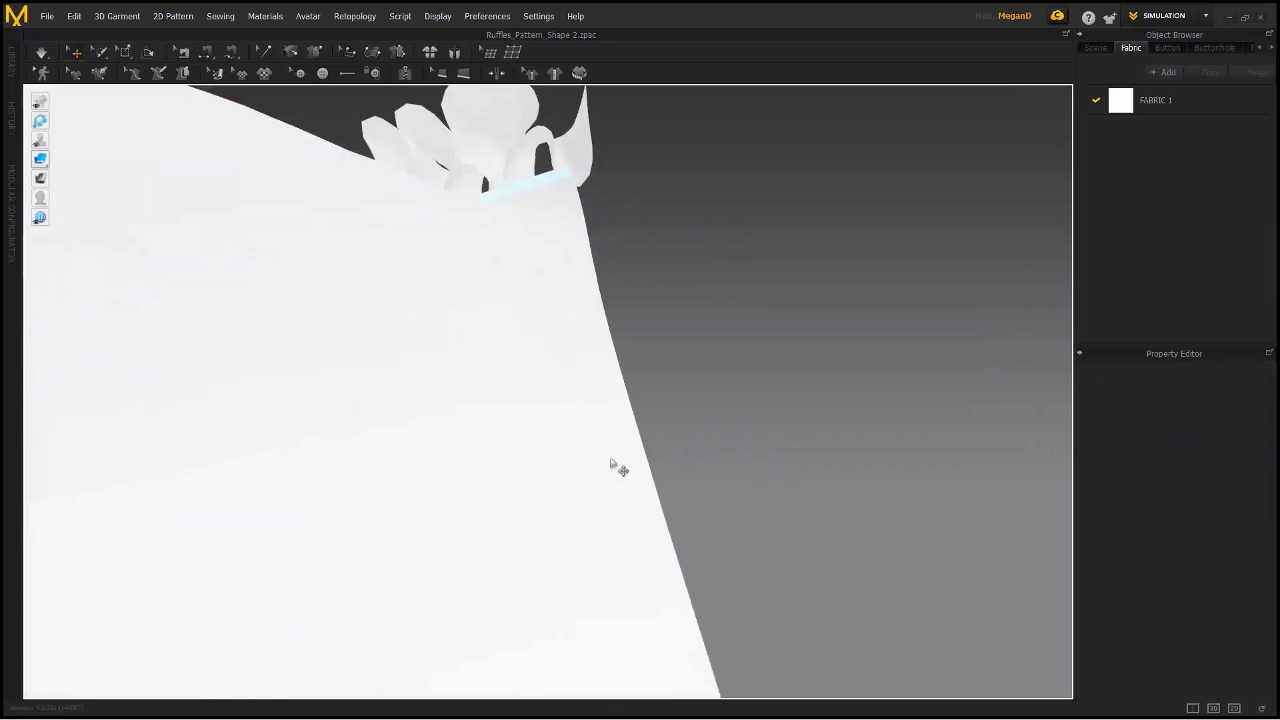
right_click_drag(661, 650, 631, 406)
left_click(492, 243)
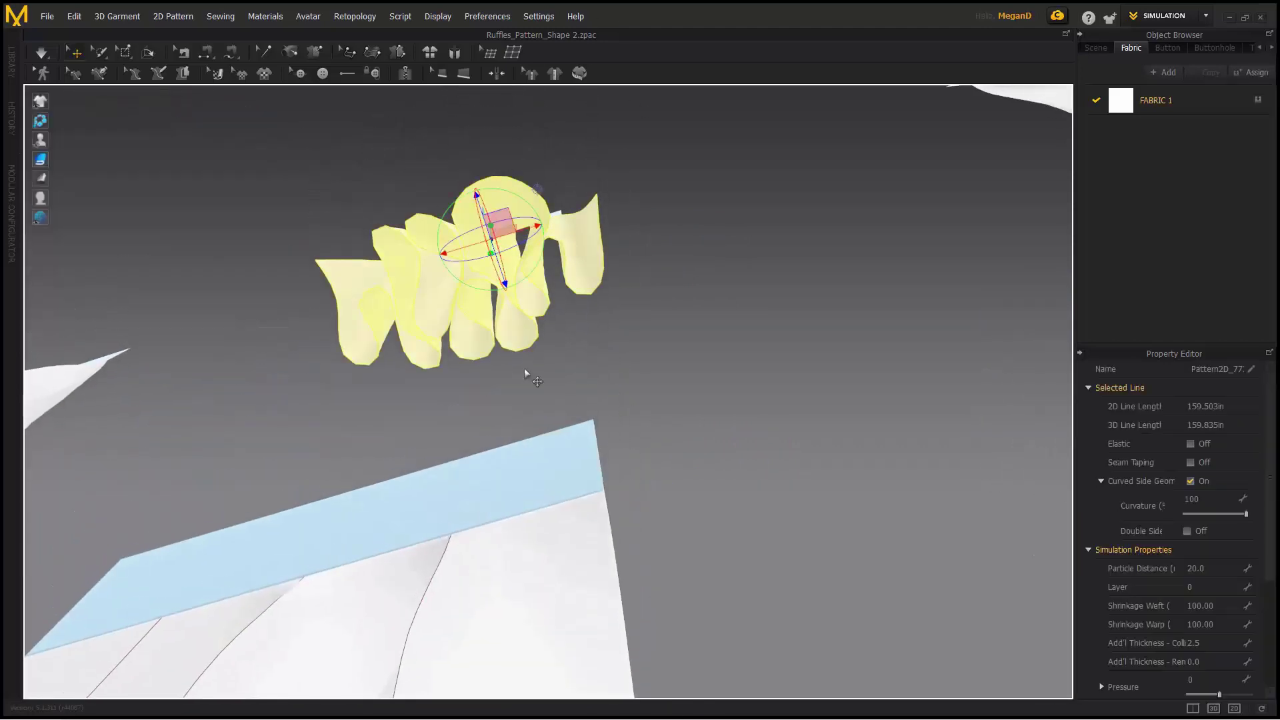
middle_click_drag(524, 368, 584, 579)
left_click(768, 453)
left_click(557, 471)
right_click_drag(651, 469, 565, 577)
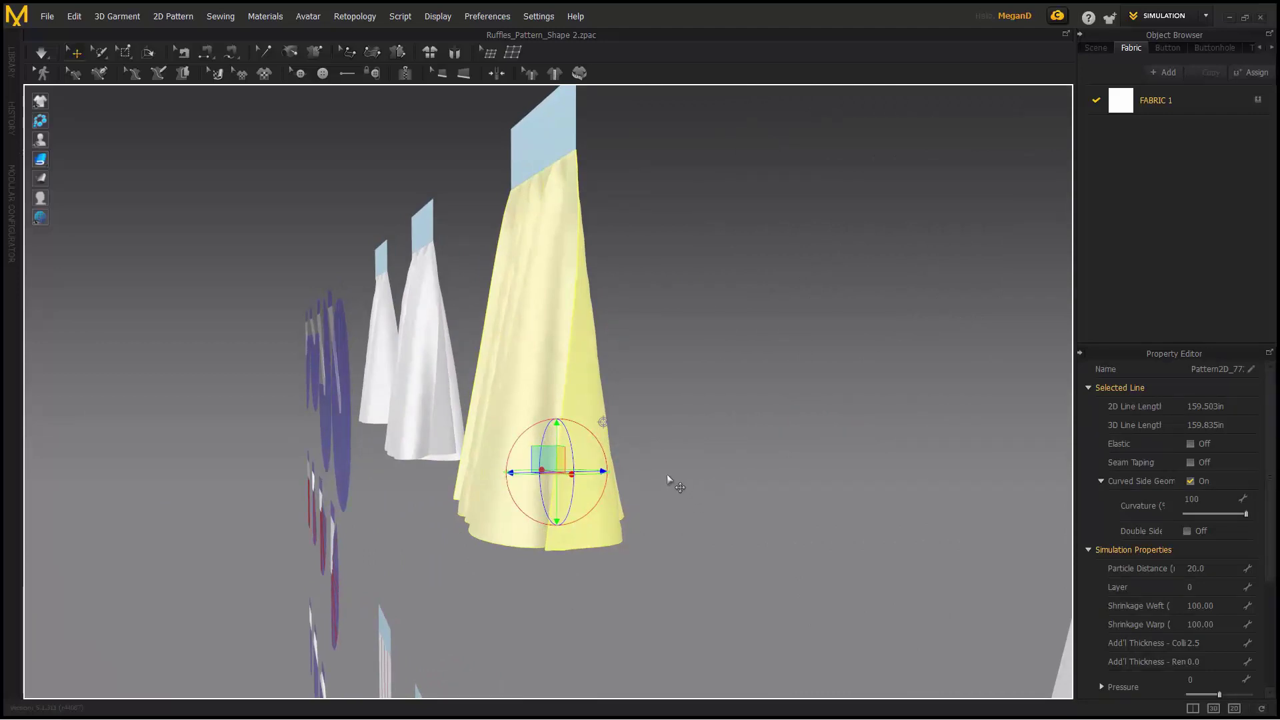
Inspect the fourth top-row ruffle, the full circle, from the front and below, and compare it with its neighbours.
right_click_drag(667, 475, 409, 487)
scroll(401, 478, "up", 5)
scroll(359, 467, "down", 5)
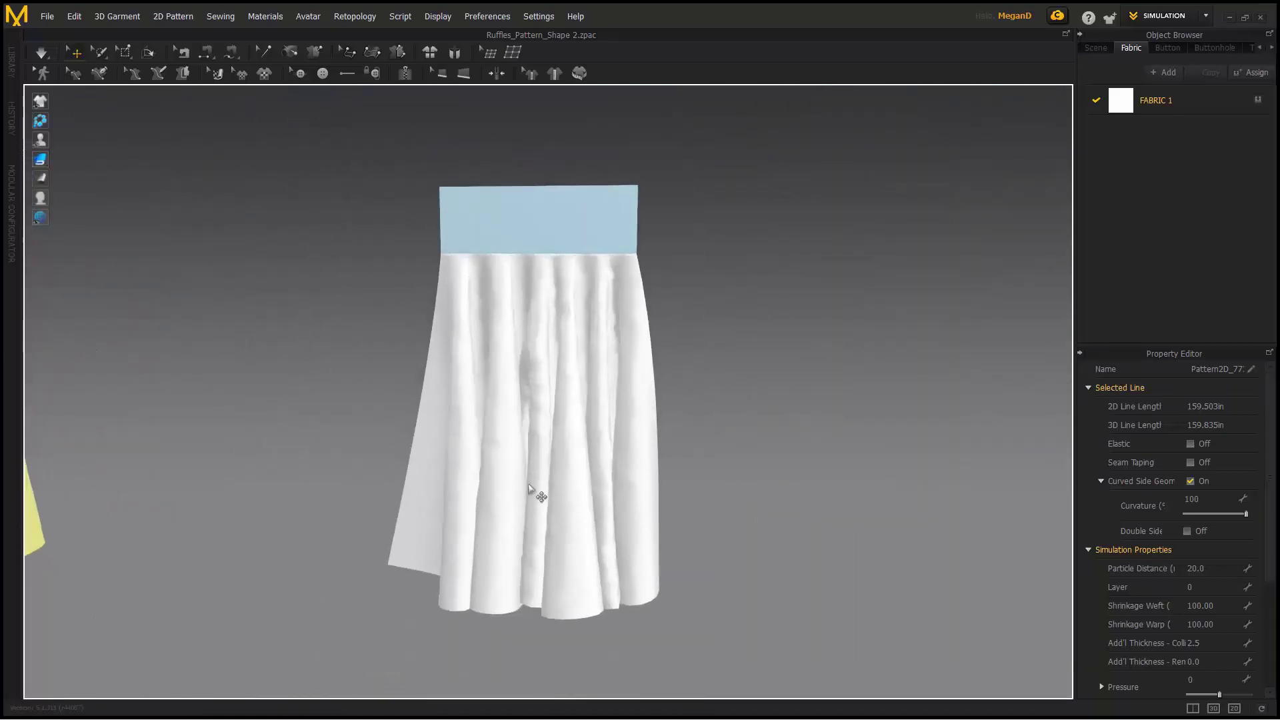
left_click(529, 489)
right_click_drag(580, 477, 583, 343)
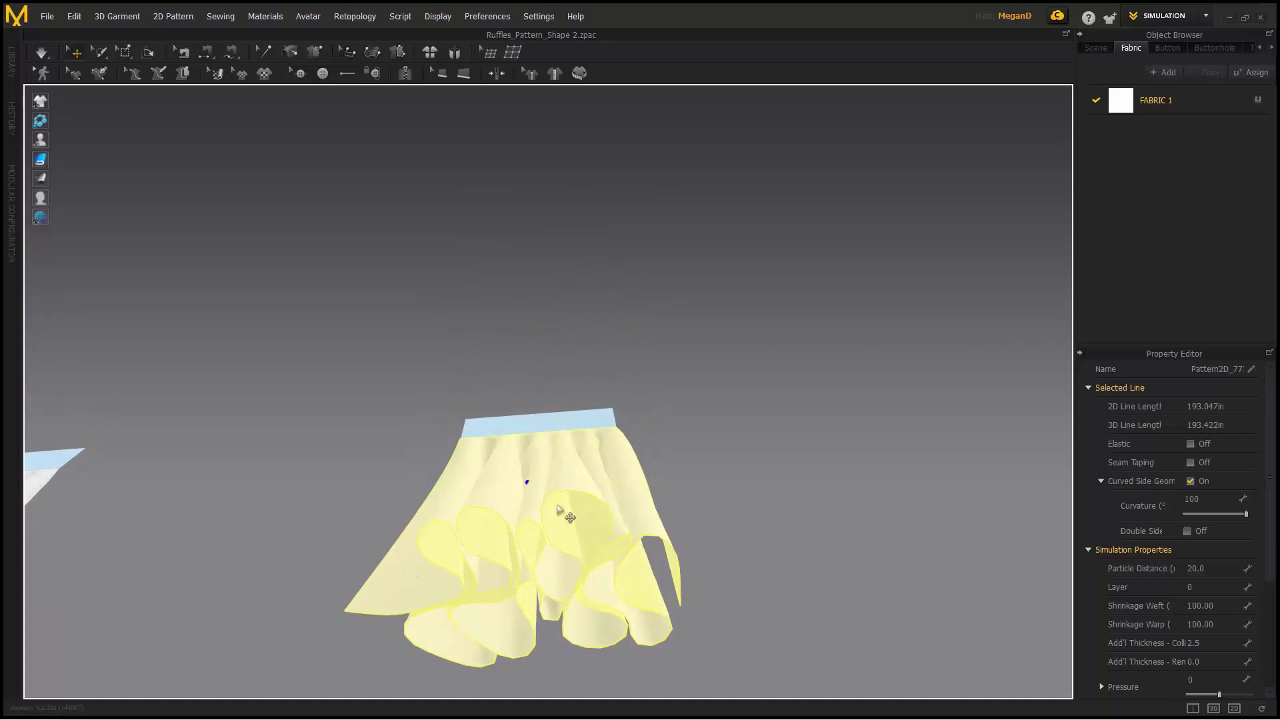
right_click_drag(558, 507, 459, 592)
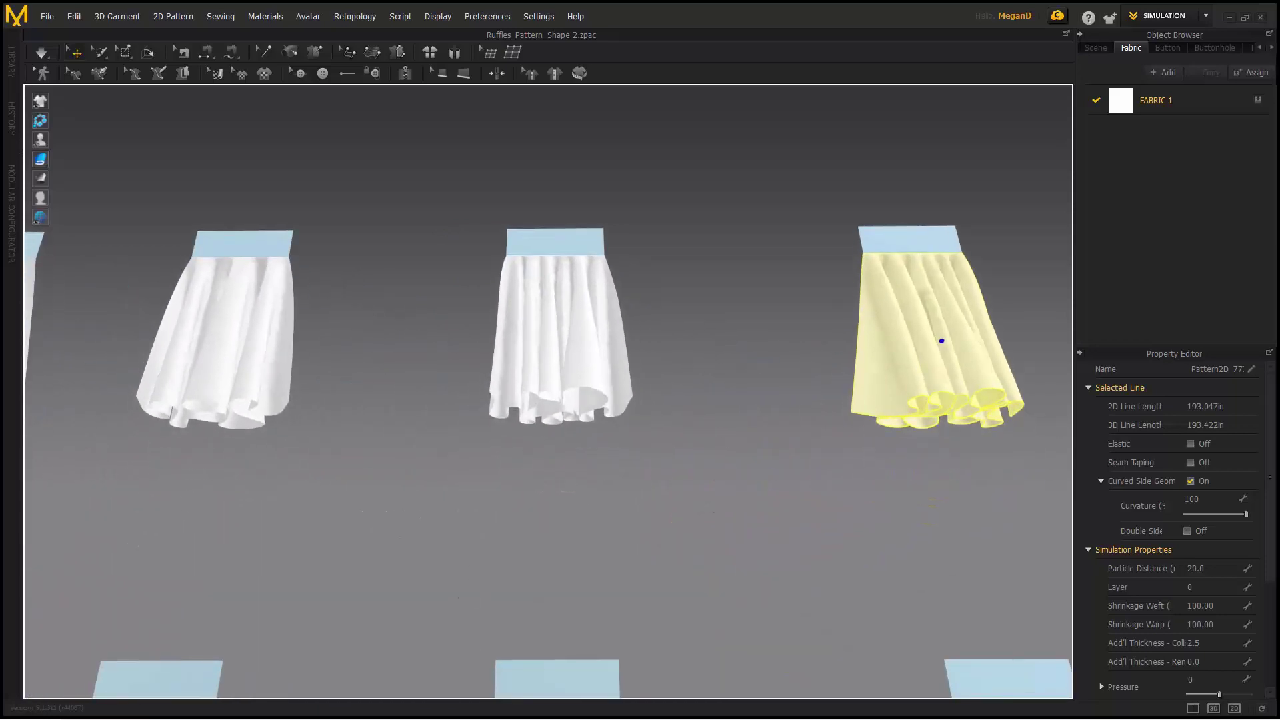
Switch to the Photos app, show the image Asset 1ENG_Ruffles Pattern Shape 2.png and enlarge it to examine the annotated pattern shapes.
key("alt+Tab")
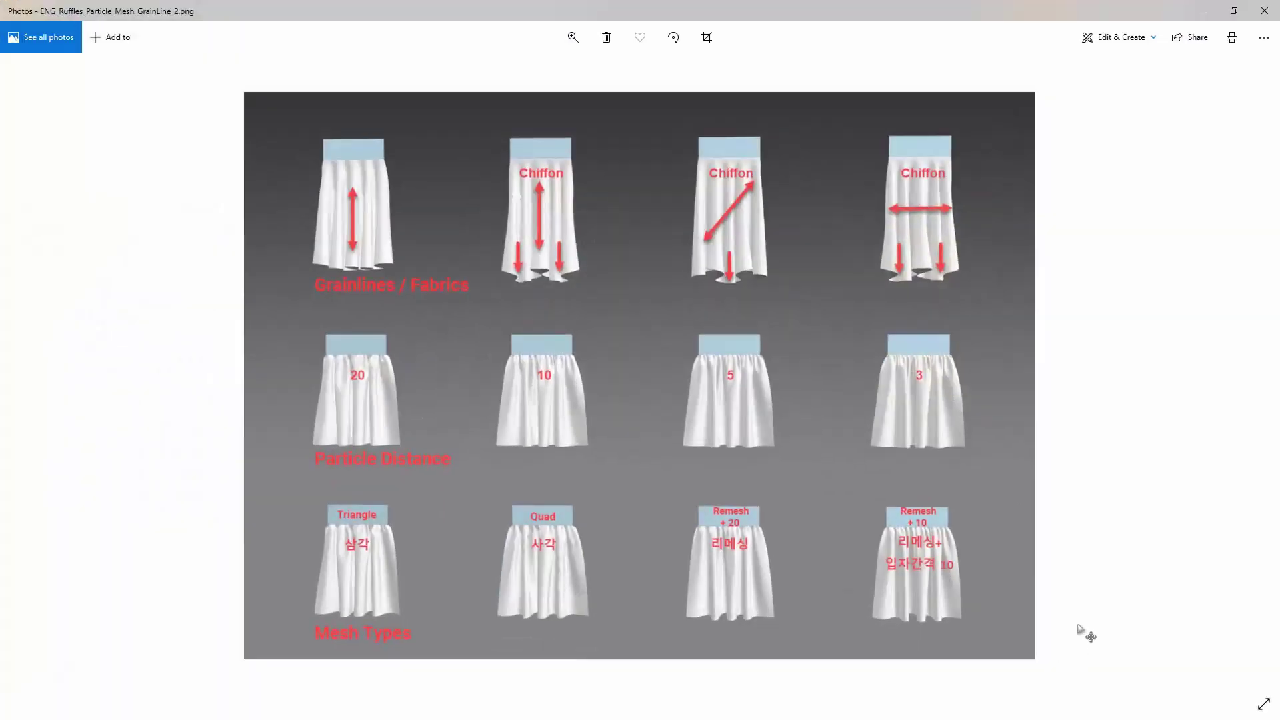
key("Left")
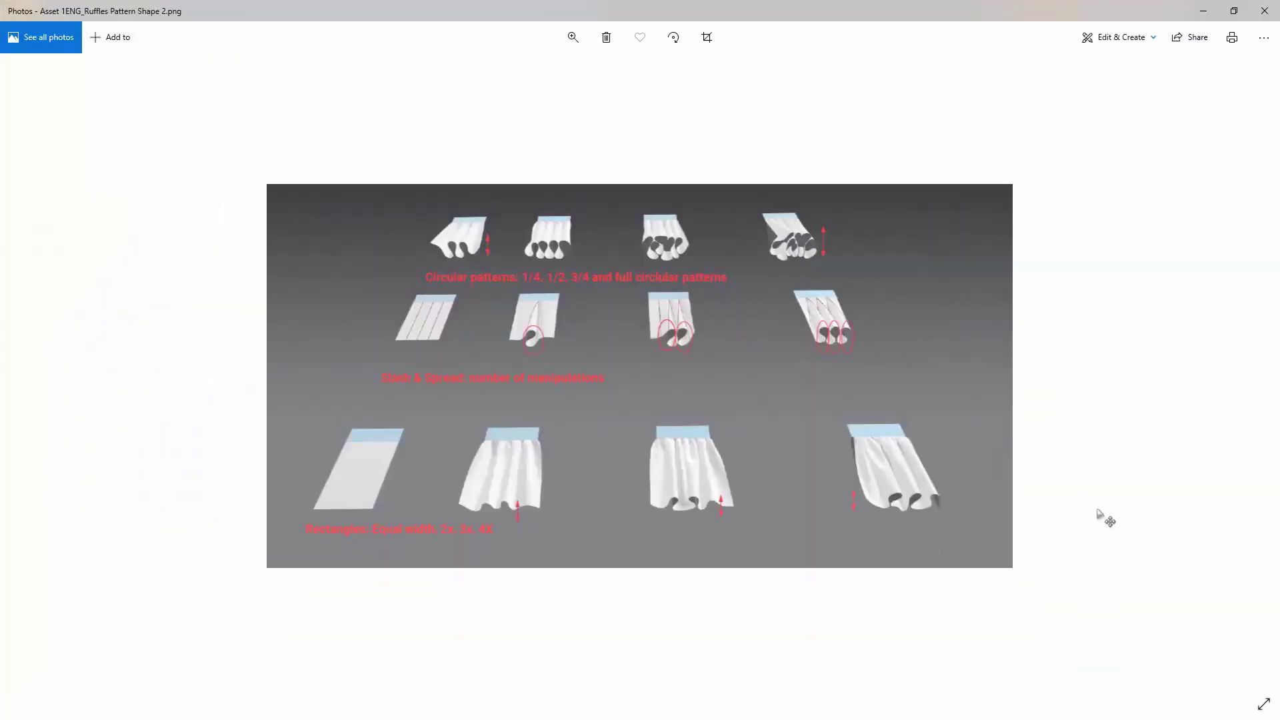
left_click(573, 37)
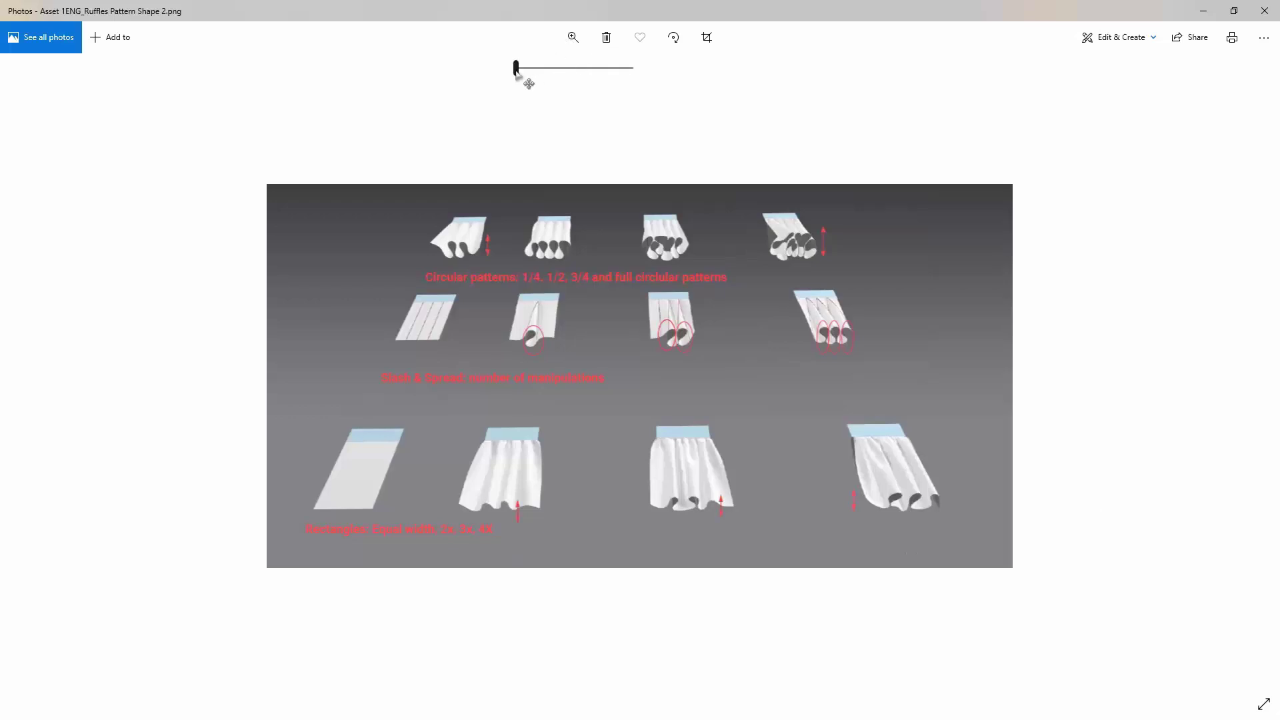
left_click_drag(518, 68, 534, 68)
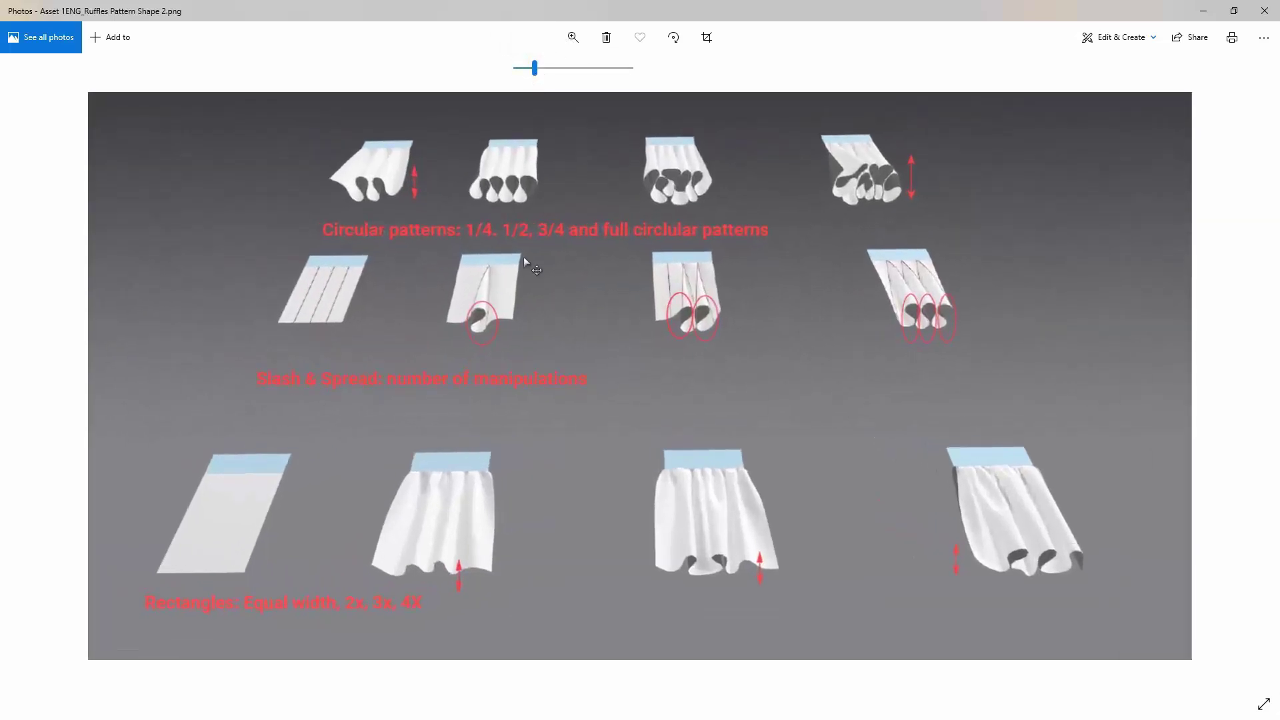